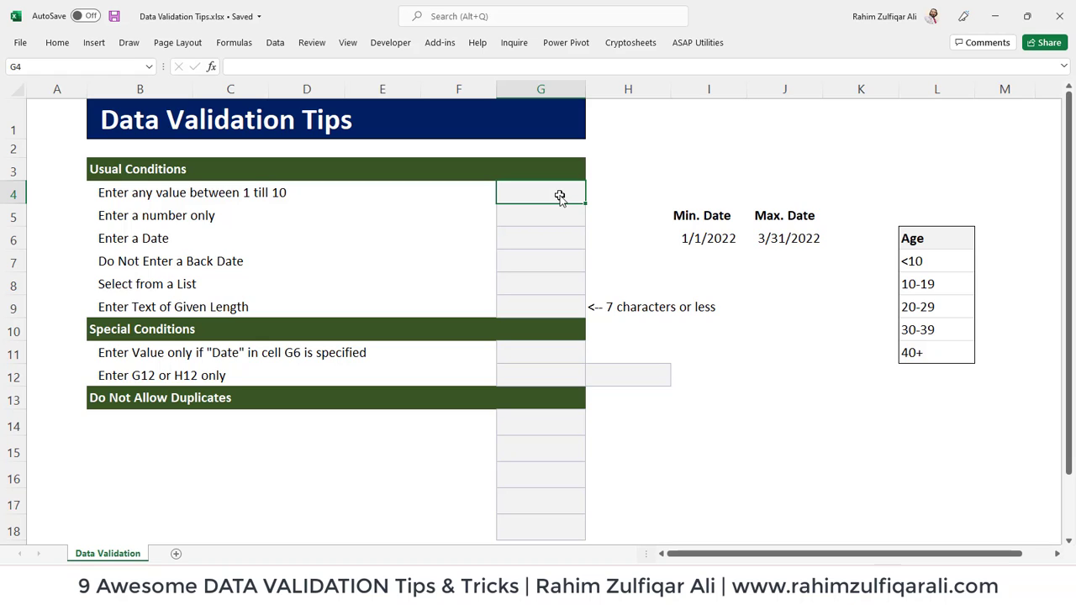
# - Enter the sample text GIGO in cell J3 and clear the cell again
pyautogui.press('Right')
pyautogui.press('Right')
pyautogui.press('Right')
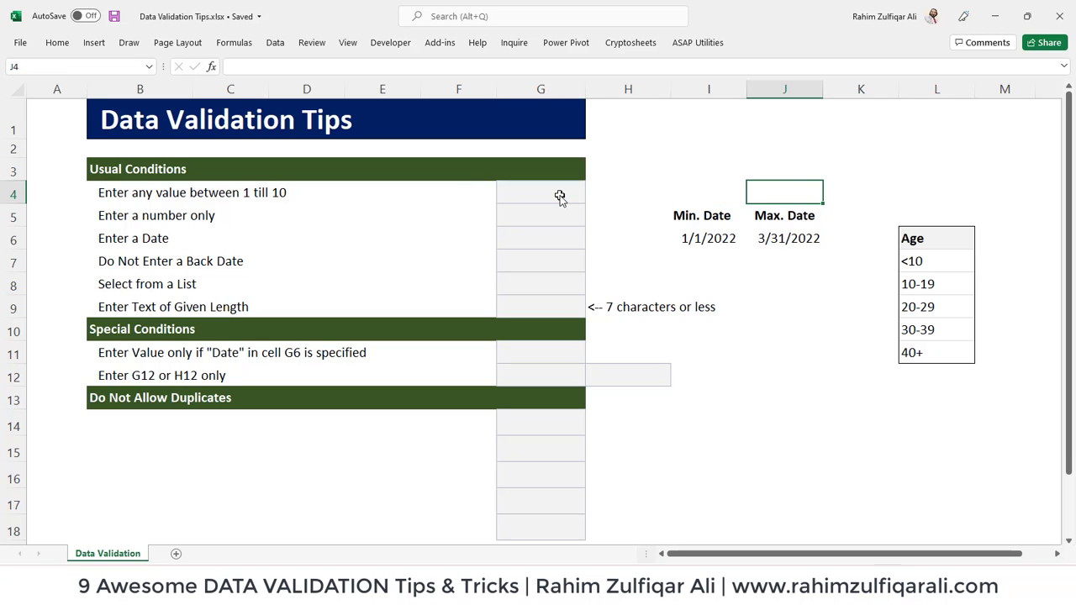
pyautogui.press('Up')
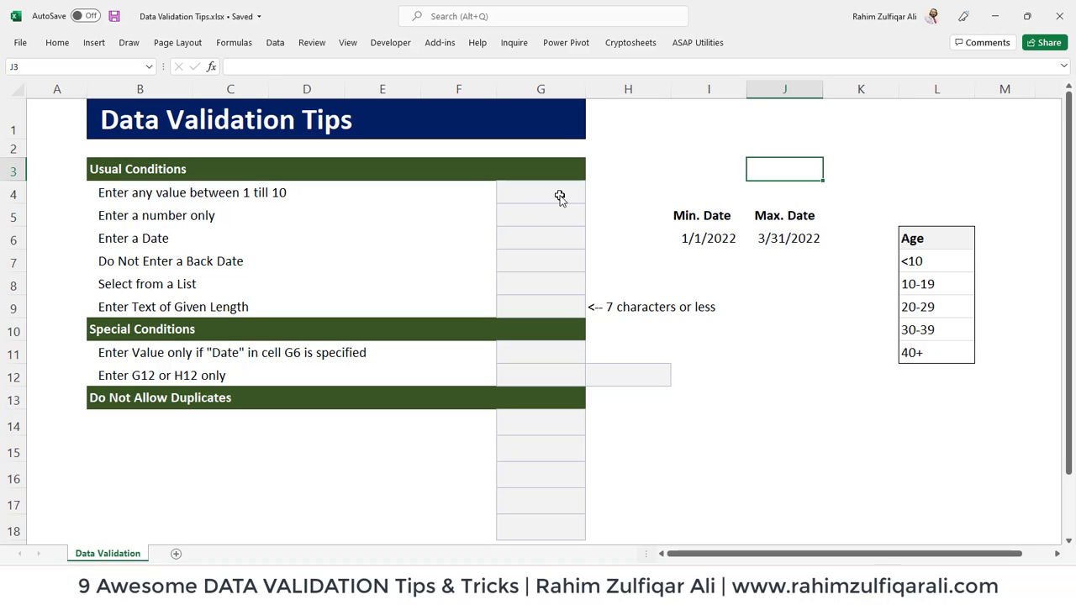
pyautogui.write('GIGO')
pyautogui.press('Return')
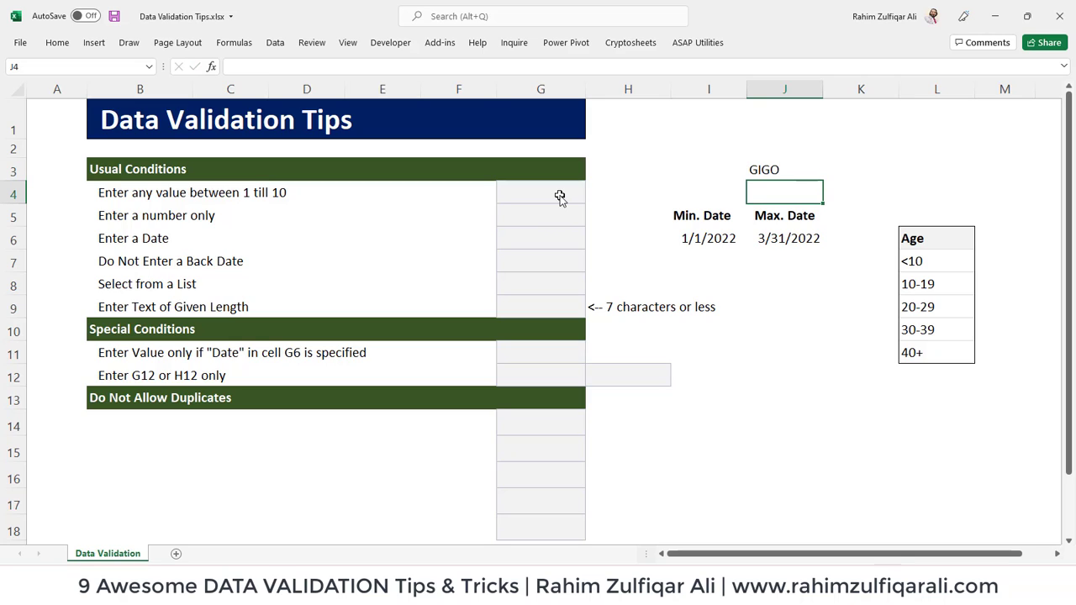
pyautogui.press('Up')
pyautogui.press('Delete')
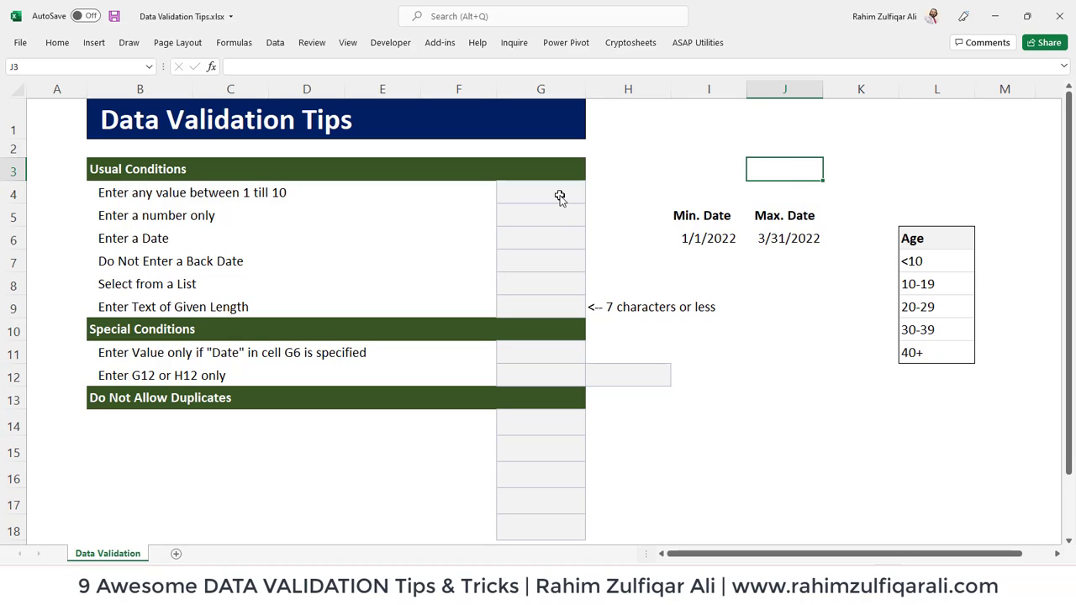
pyautogui.write('sdskflskfjslf')
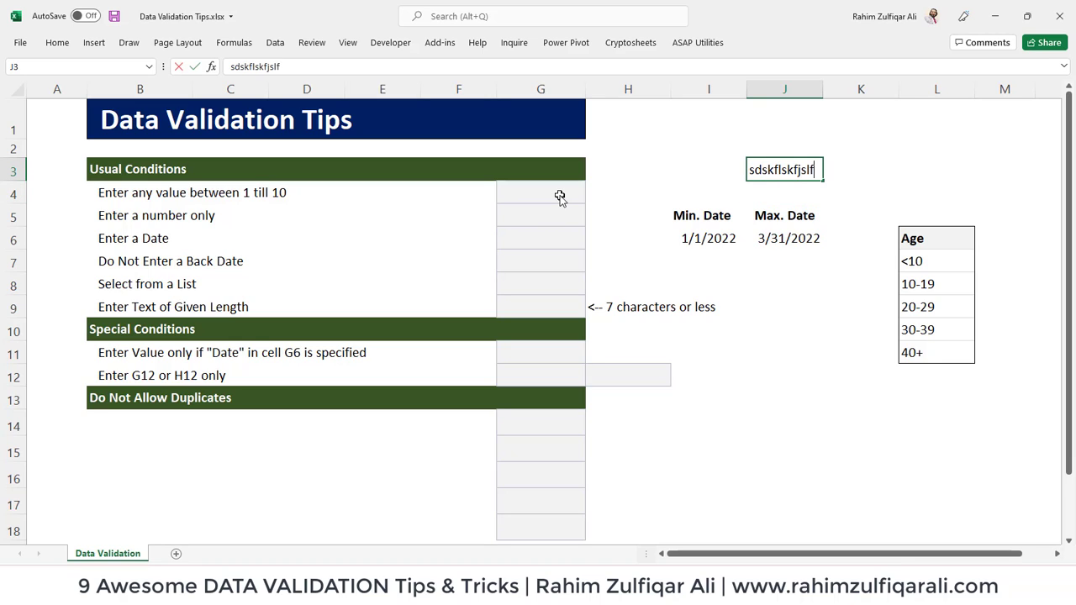
pyautogui.press('Return')
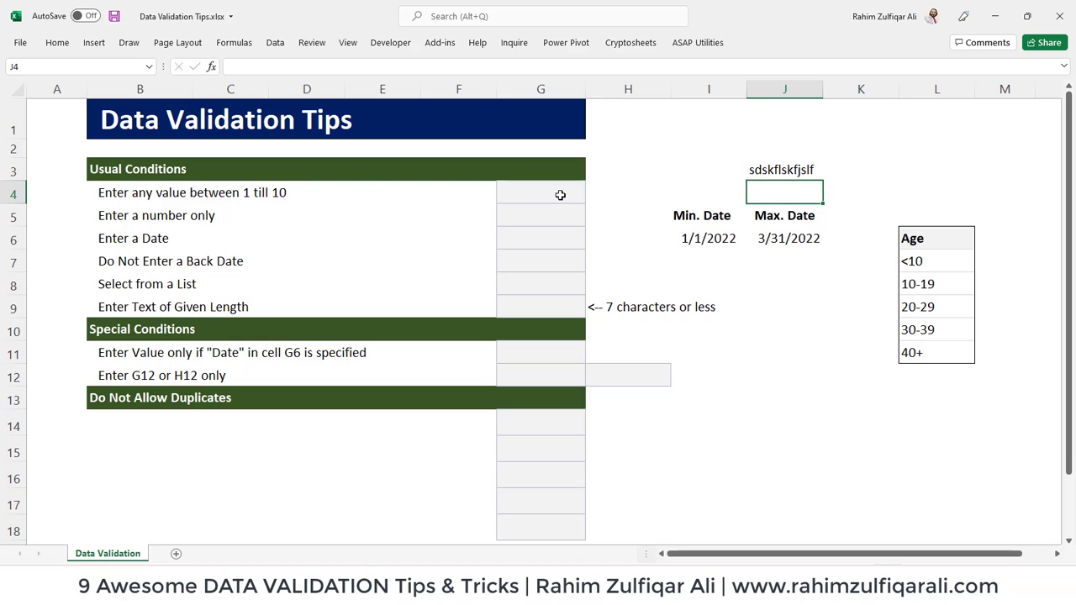
pyautogui.press('Up')
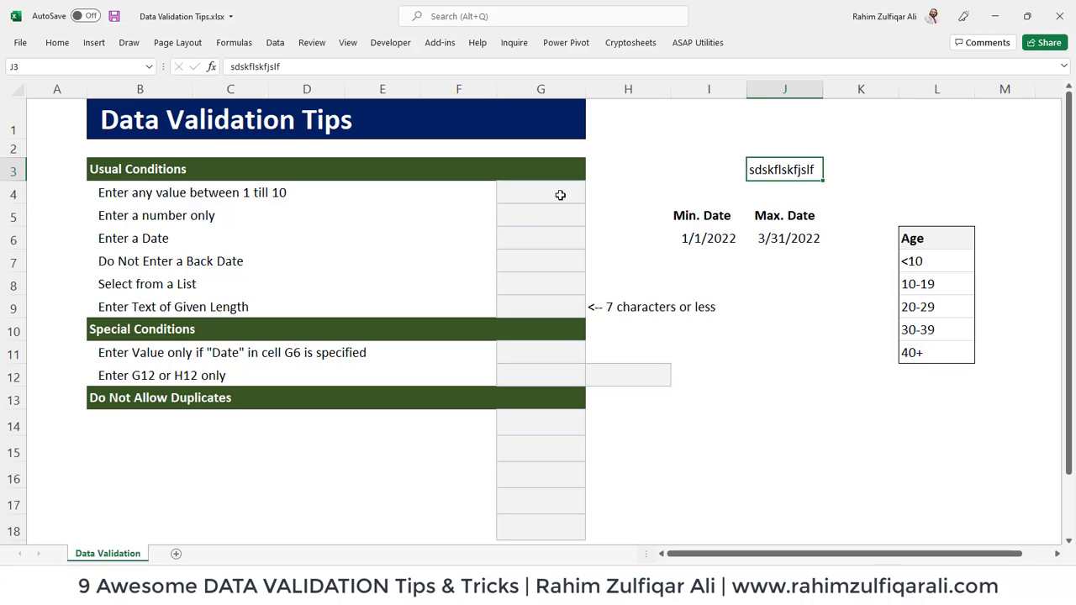
pyautogui.press('Up')
pyautogui.write('345454646454')
pyautogui.press('Return')
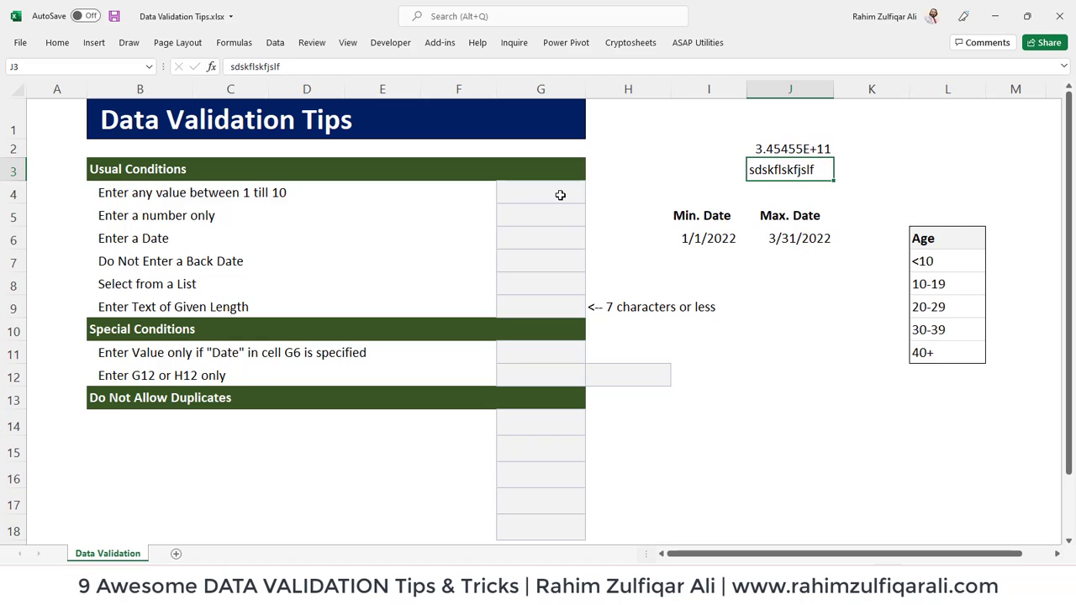
pyautogui.press('Up')
pyautogui.hotkey('shift', 'Down')
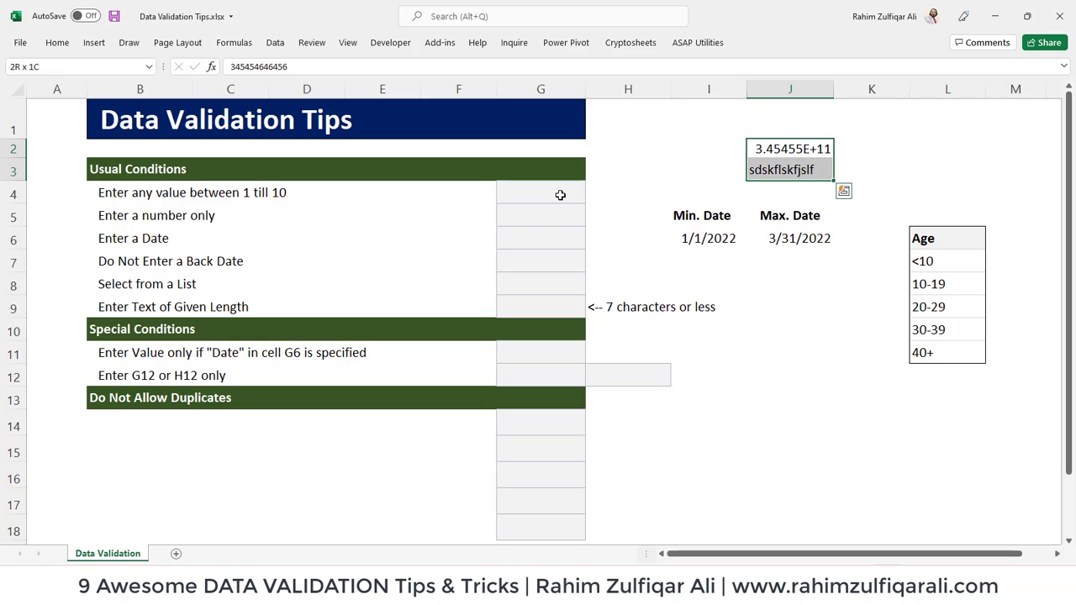
pyautogui.press('Delete')
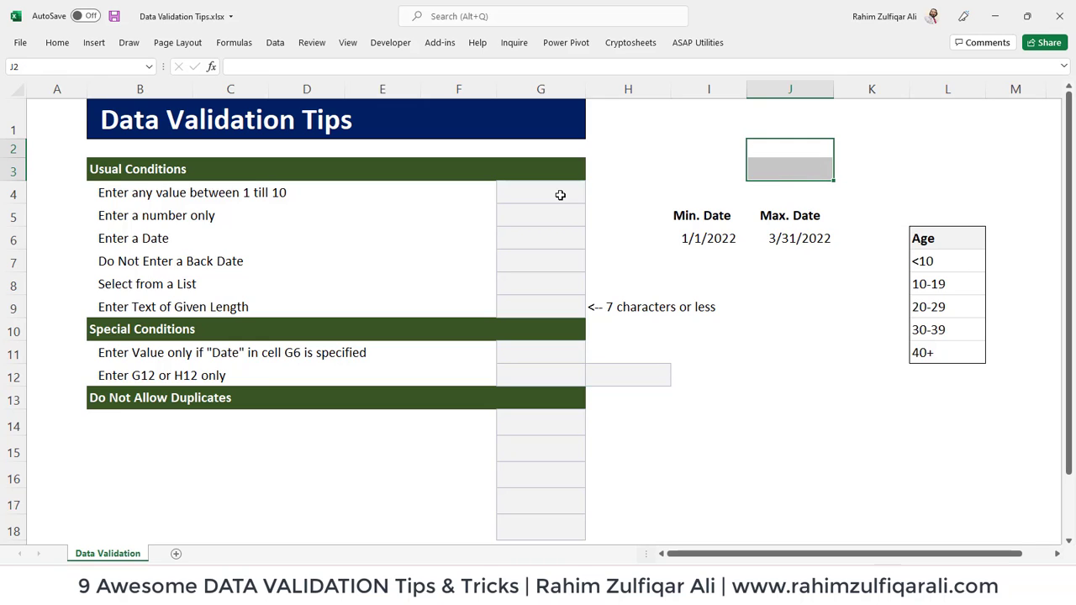
# - Select the range B4:G17 to highlight the list of validation conditions and their input cells
pyautogui.press('Left')
pyautogui.press('Left')
pyautogui.press('Left')
pyautogui.press('Left')
pyautogui.press('Down')
pyautogui.press('Down')
pyautogui.press('Right')
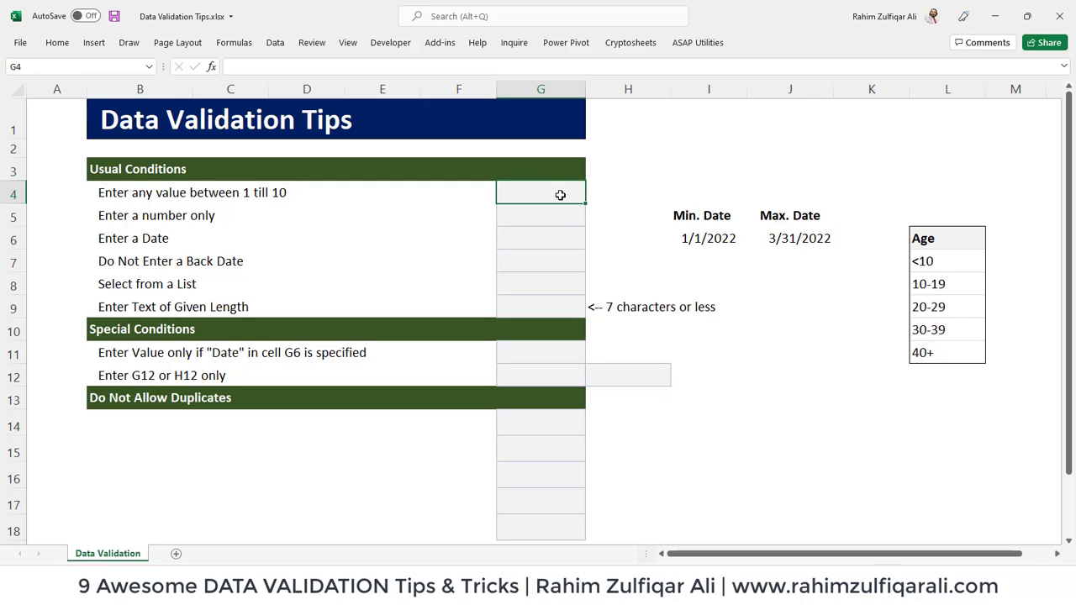
pyautogui.press('Left')
pyautogui.press('Left')
pyautogui.press('Left')
pyautogui.press('Left')
pyautogui.press('Left')
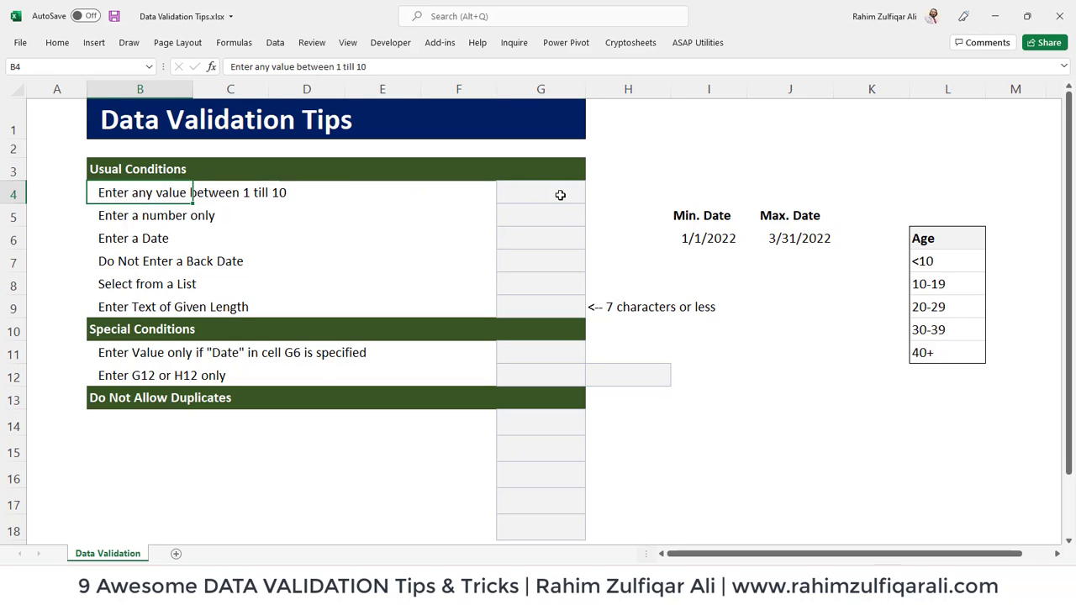
pyautogui.hotkey('shift', 'Down')
pyautogui.hotkey('shift', 'Down')
pyautogui.hotkey('shift', 'Right')
pyautogui.hotkey('shift', 'Right')
pyautogui.hotkey('shift', 'Right')
pyautogui.hotkey('shift', 'Right')
pyautogui.hotkey('shift', 'Right')
pyautogui.hotkey('shift', 'Down')
pyautogui.hotkey('shift', 'Down')
pyautogui.hotkey('shift', 'Down')
pyautogui.hotkey('shift', 'Down')
pyautogui.hotkey('shift', 'Down')
pyautogui.hotkey('shift', 'Down')
pyautogui.hotkey('shift', 'Down')
pyautogui.hotkey('shift', 'Down')
pyautogui.hotkey('shift', 'Down')
pyautogui.hotkey('shift', 'Down')
pyautogui.hotkey('shift', 'Down')
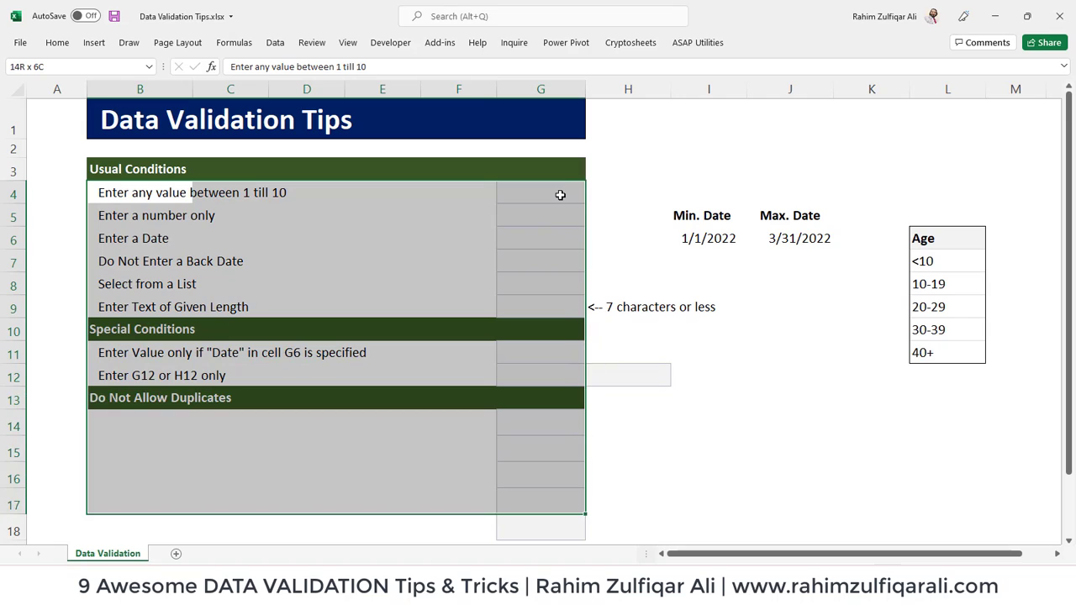
# - Review the settings, input message and error alert options of Data Validation for cell G4
pyautogui.press('Right')
pyautogui.press('Right')
pyautogui.press('Right')
pyautogui.press('Right')
pyautogui.press('Right')
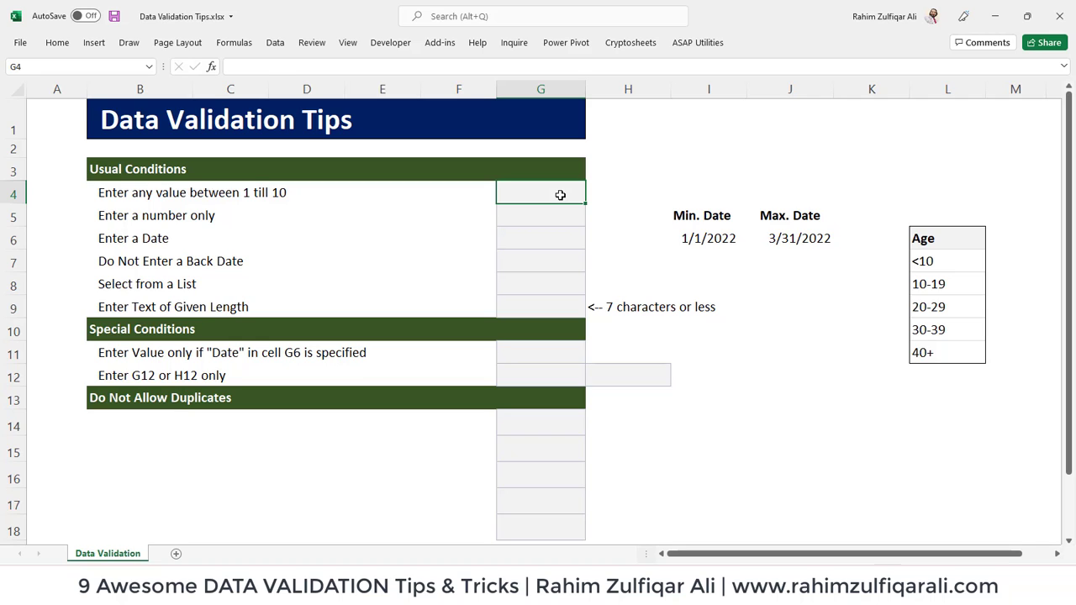
pyautogui.click(276, 42)
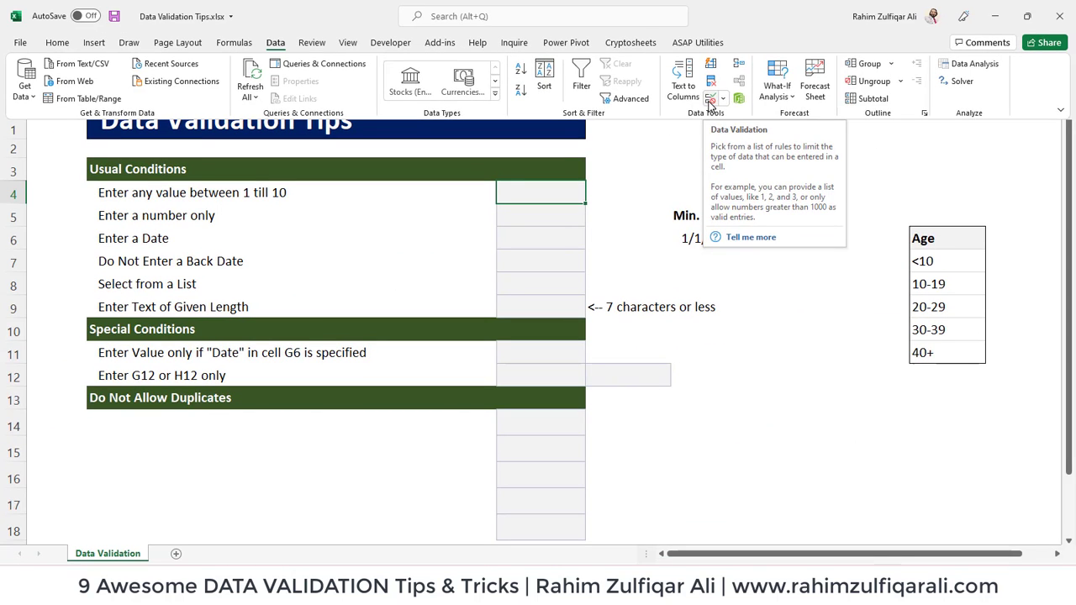
pyautogui.click(710, 101)
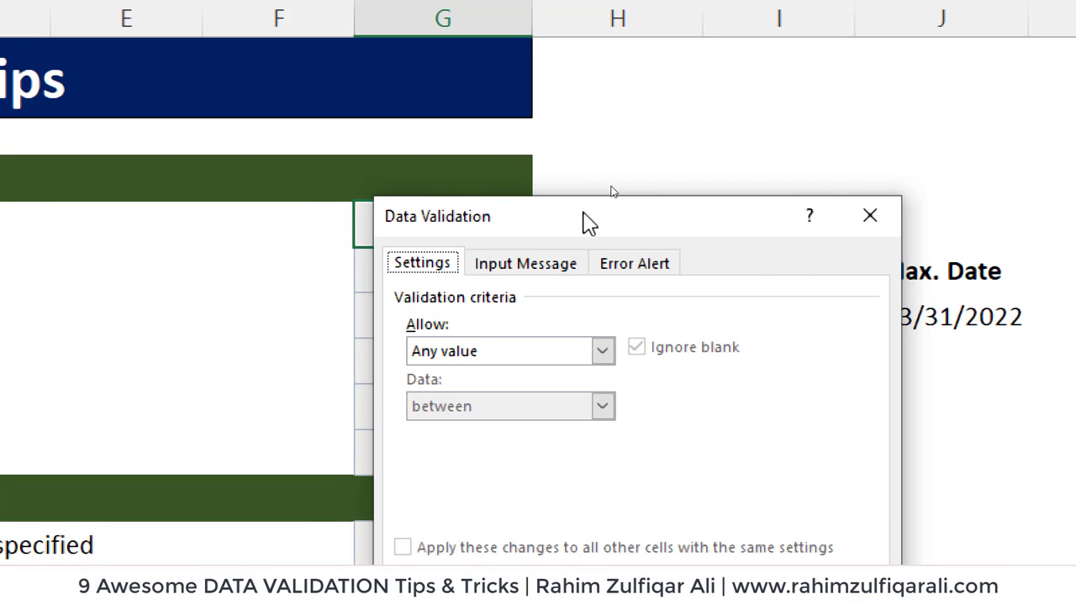
pyautogui.moveTo(588, 222); pyautogui.dragTo(547, 108)
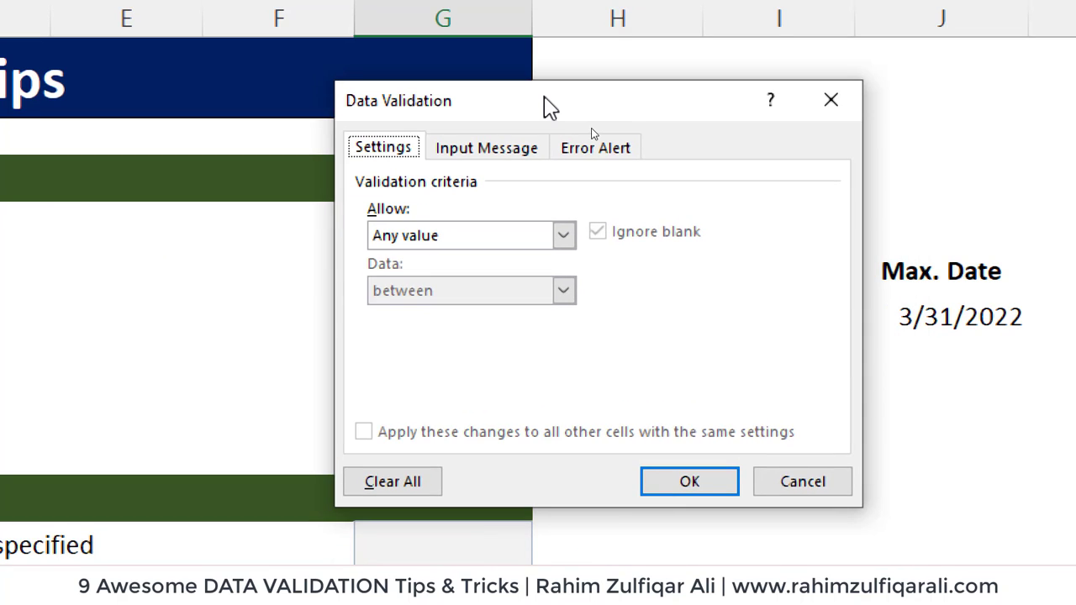
pyautogui.click(504, 151)
pyautogui.click(576, 150)
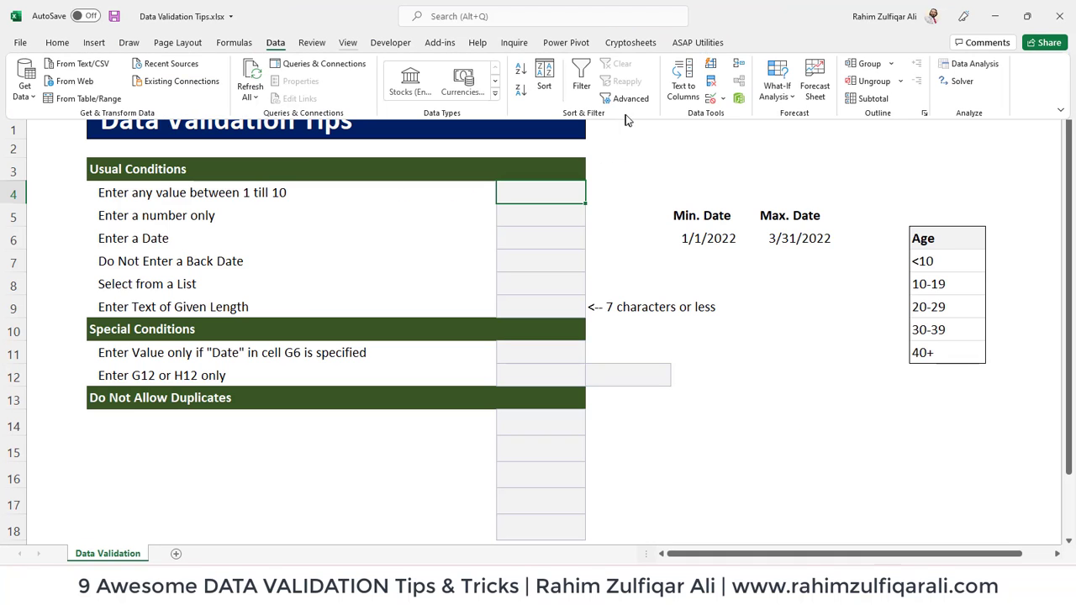
# - Add a data validation rule to cell G4 that allows only whole numbers between 1 and 10
pyautogui.click(710, 99)
pyautogui.click(512, 154)
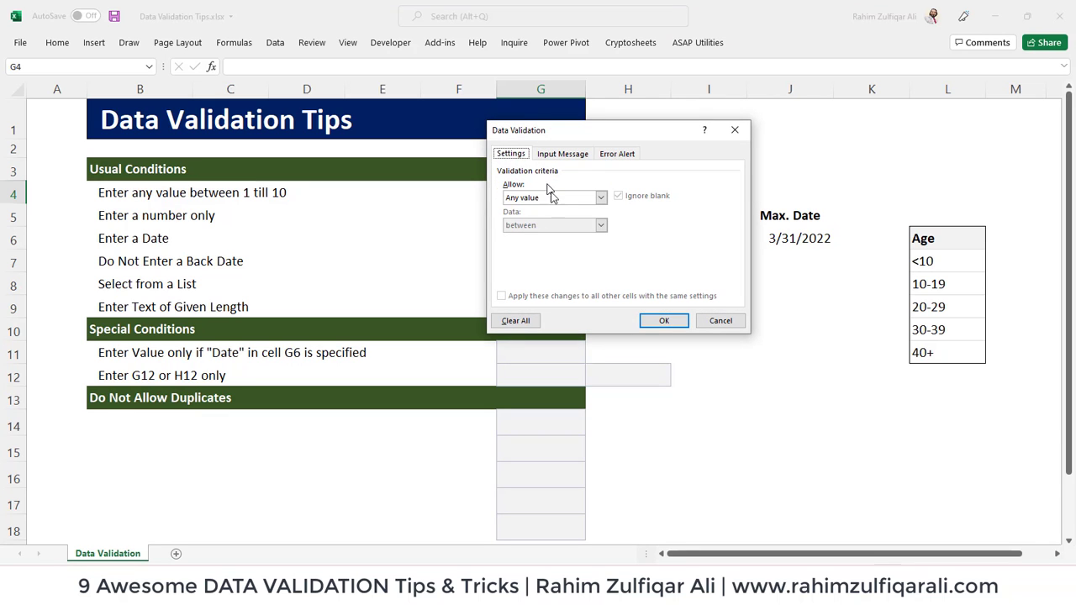
pyautogui.click(556, 199)
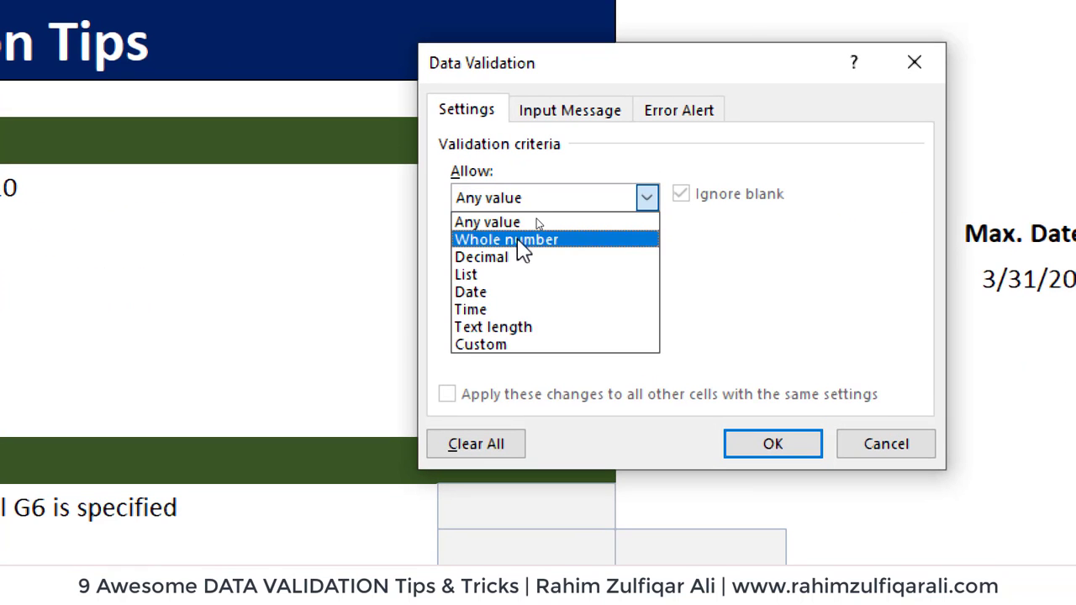
pyautogui.click(531, 219)
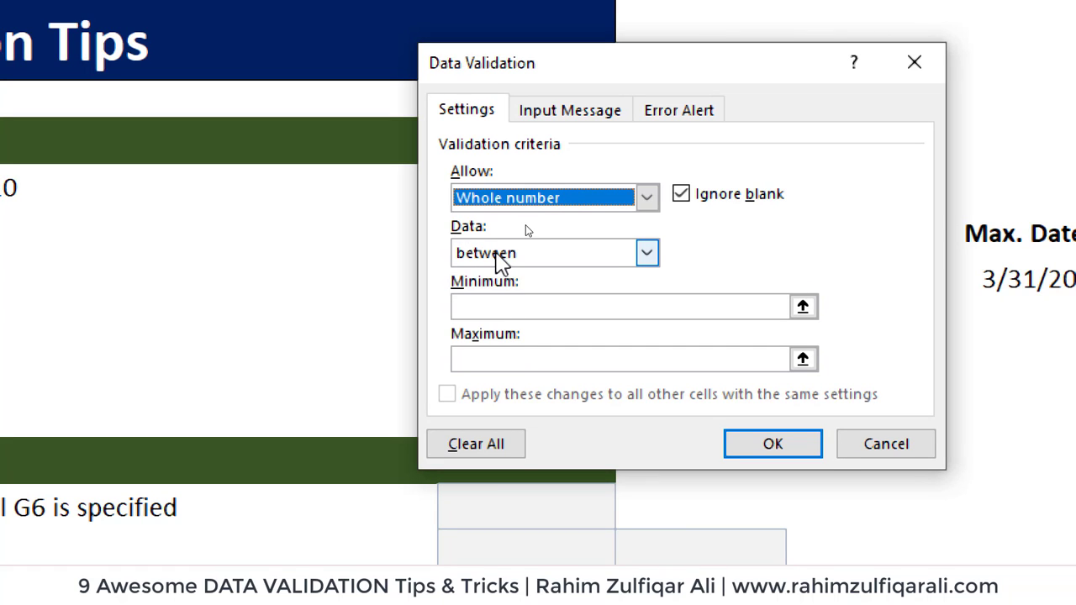
pyautogui.click(496, 255)
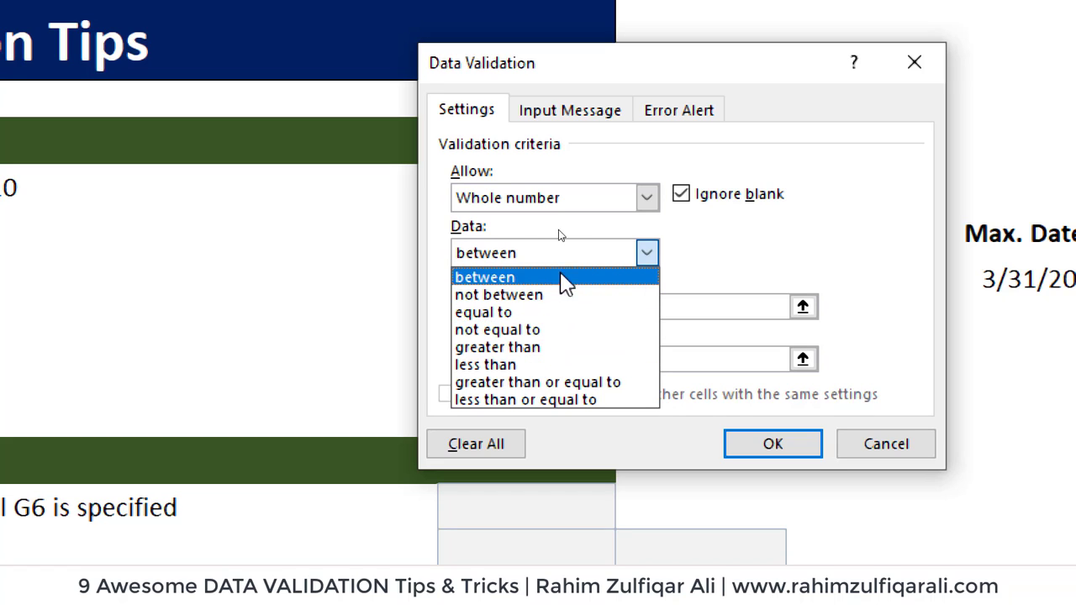
pyautogui.click(514, 277)
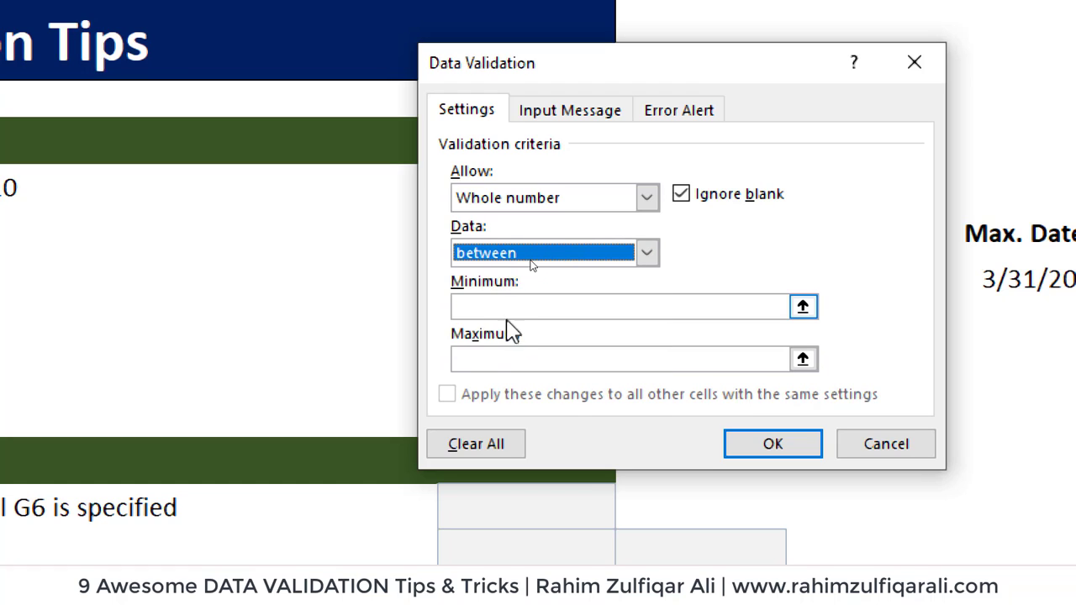
pyautogui.click(504, 309)
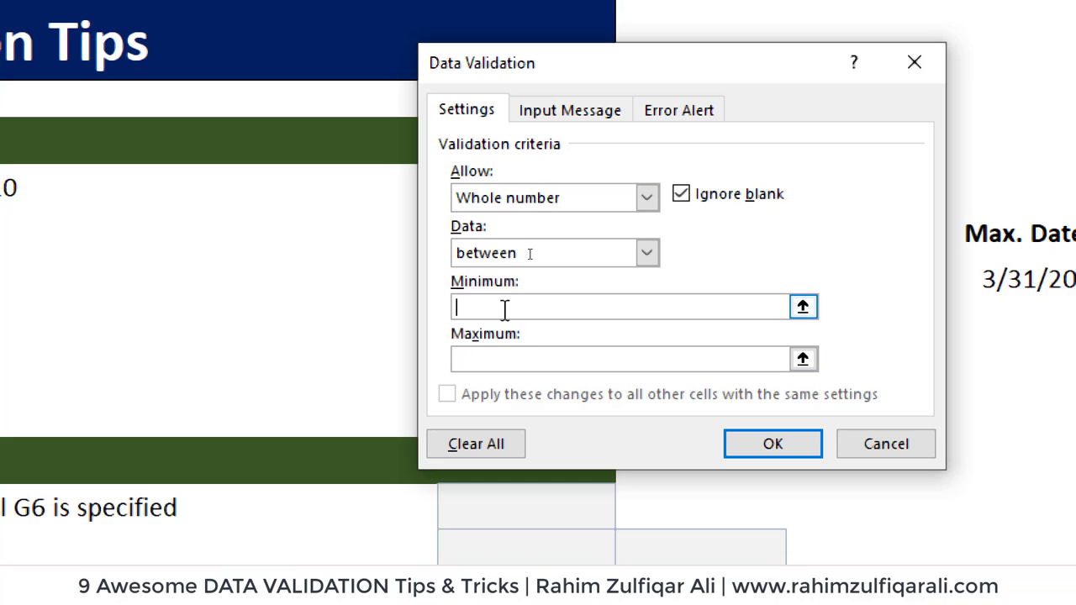
pyautogui.write('1')
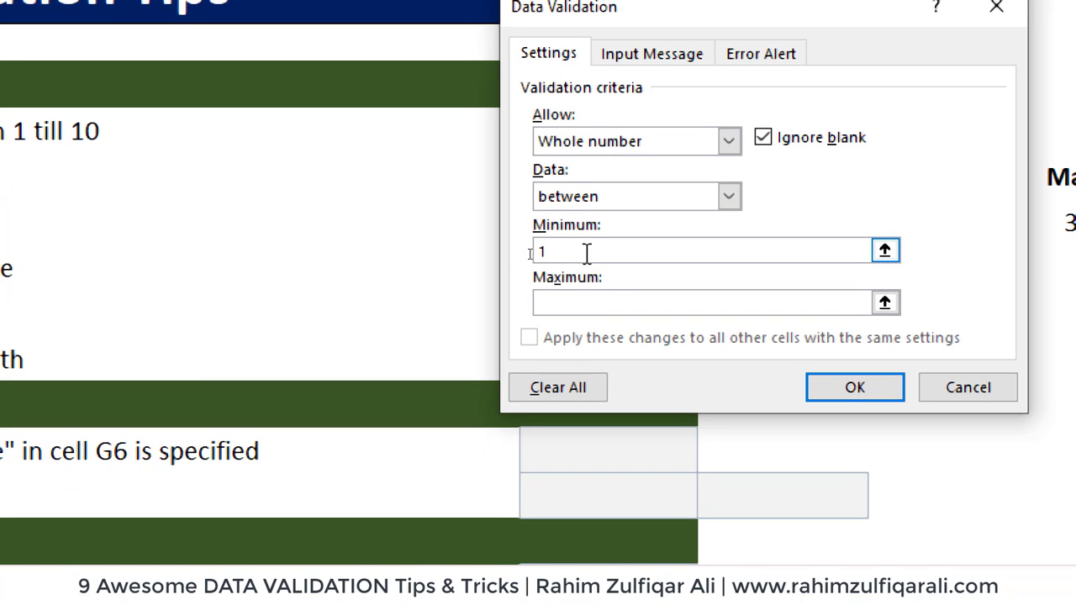
pyautogui.write('10')
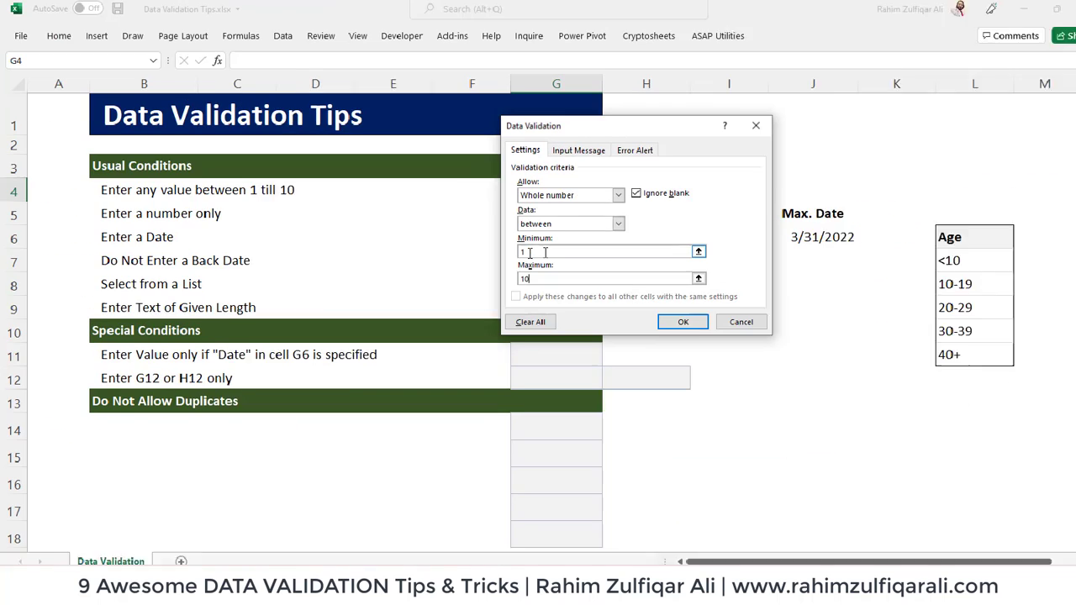
pyautogui.click(661, 320)
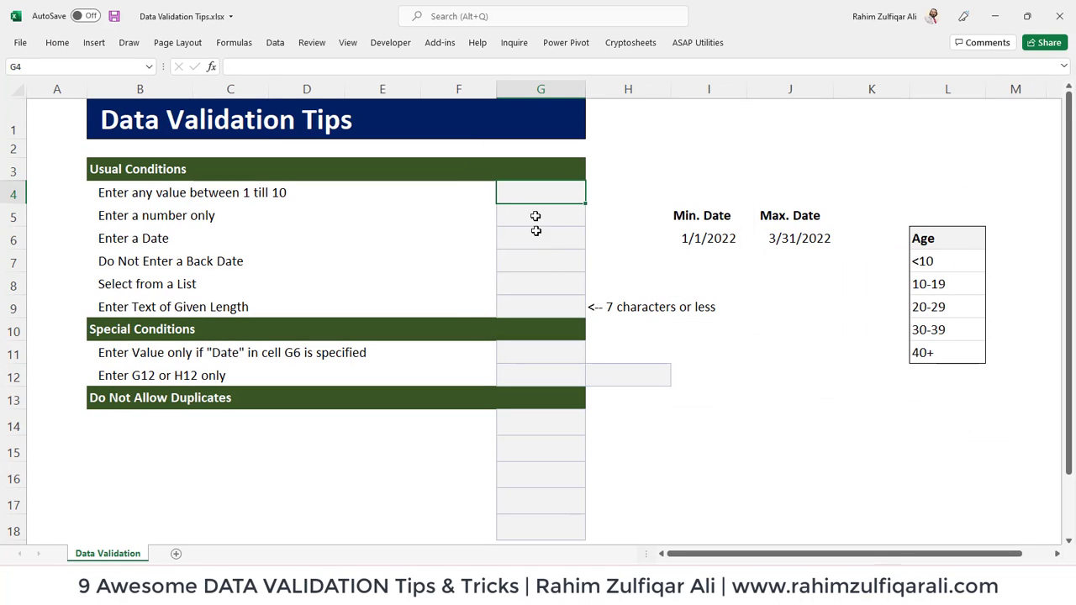
# - Test the validation in G4 with a text entry, discard it and enter 5 instead
pyautogui.write('rahim')
pyautogui.press('Return')
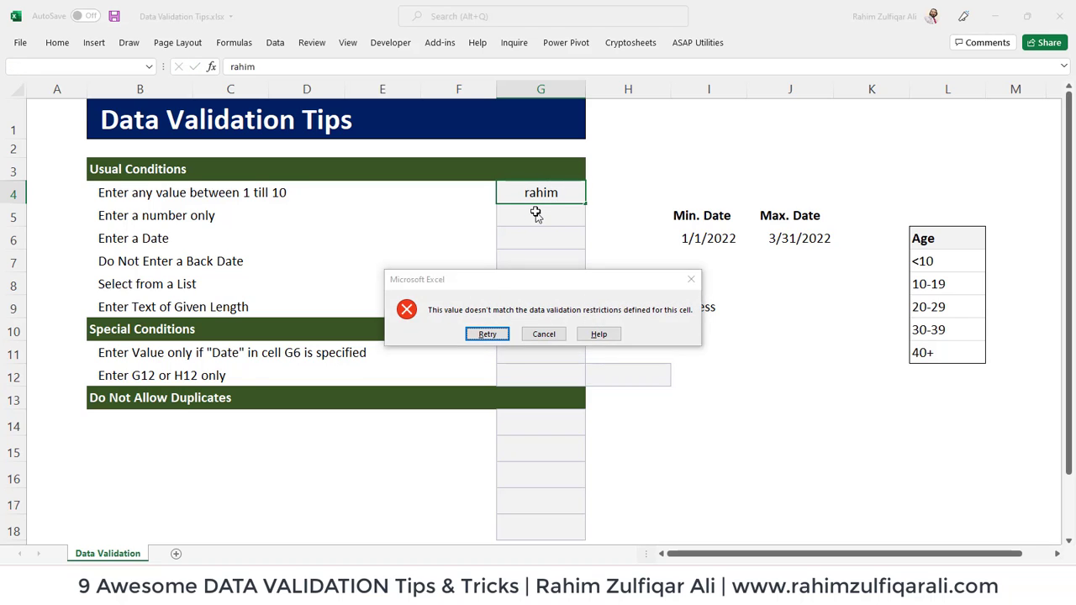
pyautogui.press('Escape')
pyautogui.write('5')
pyautogui.press('Return')
# - Try to enter the out-of-range value 100 in cell G4 and cancel the entry
pyautogui.press('Up')
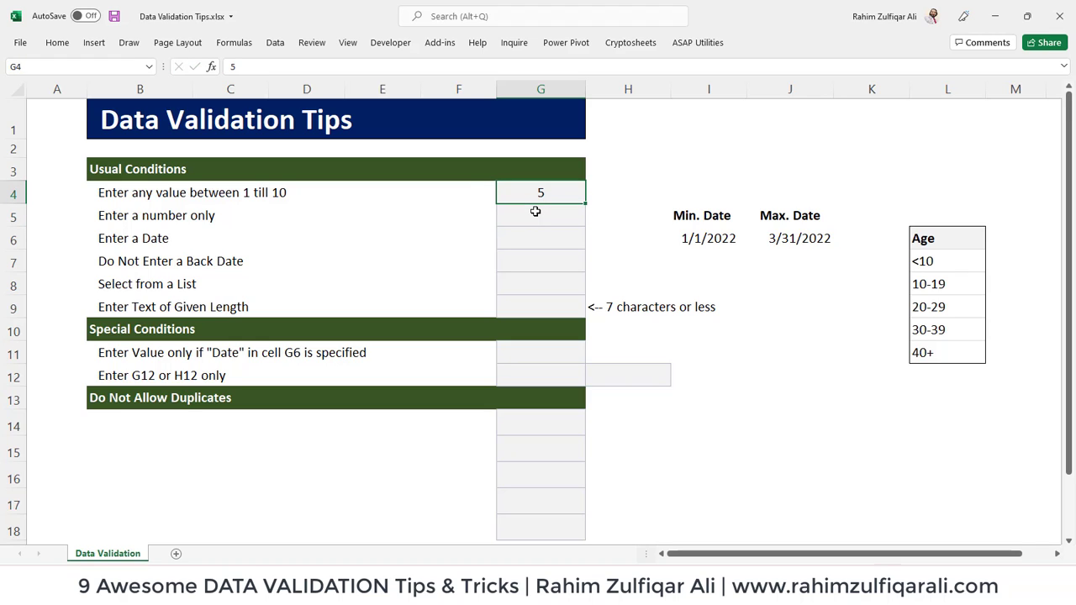
pyautogui.write('100')
pyautogui.press('Return')
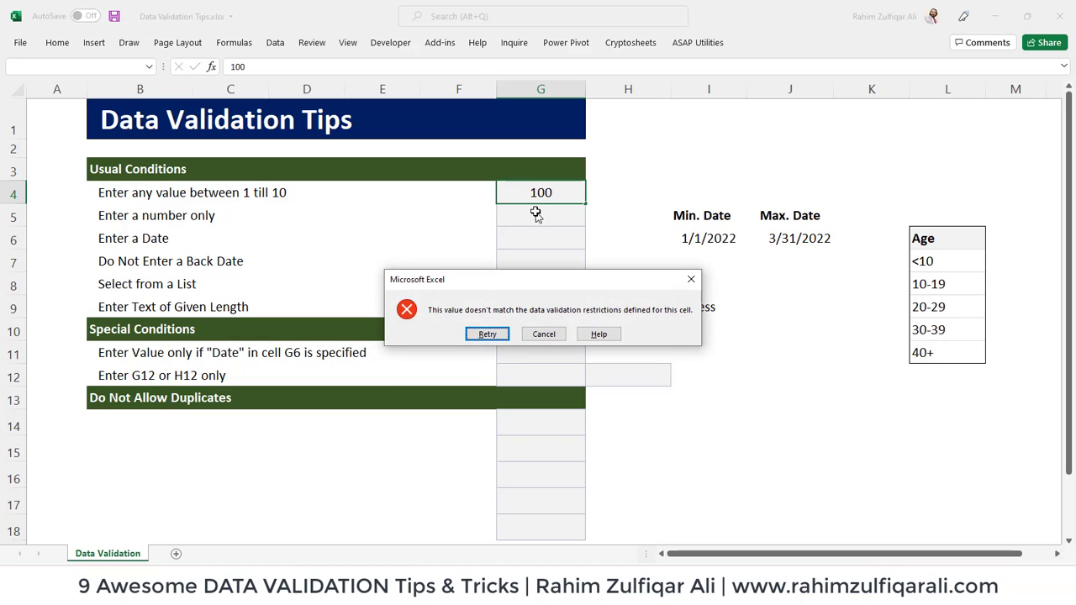
pyautogui.press('Escape')
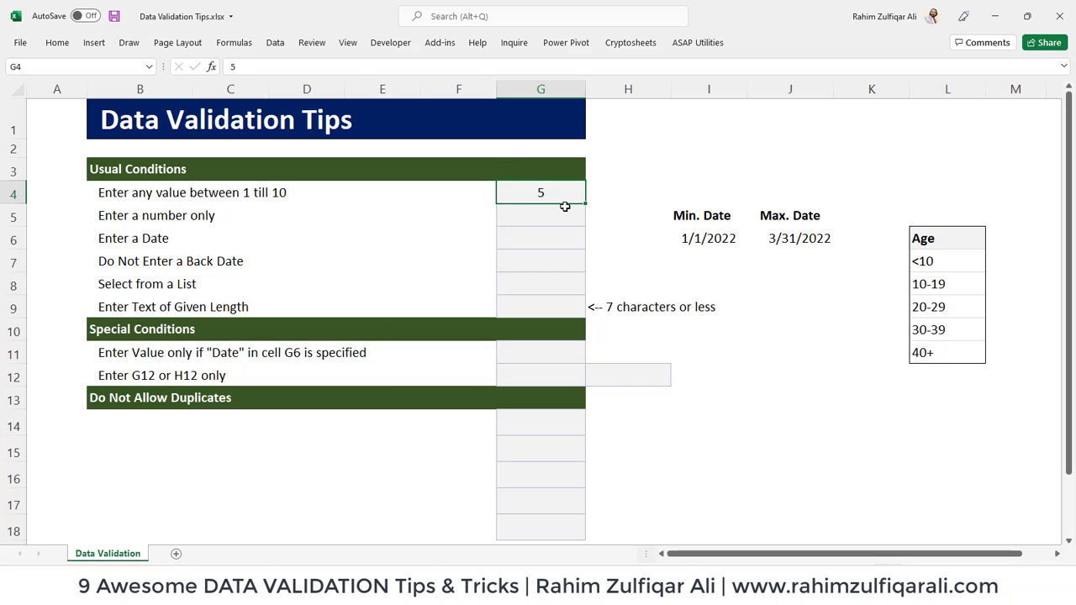
# - Set the input message of G4's data validation to "Please input any value between 1 till 10"
pyautogui.click(277, 44)
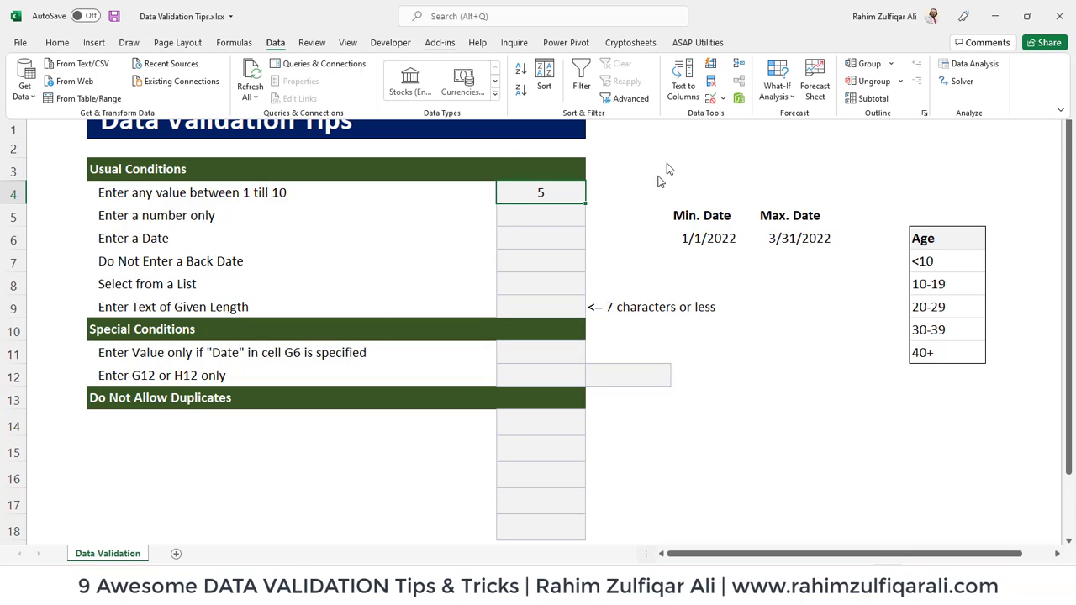
pyautogui.click(713, 99)
pyautogui.click(563, 154)
pyautogui.click(560, 254)
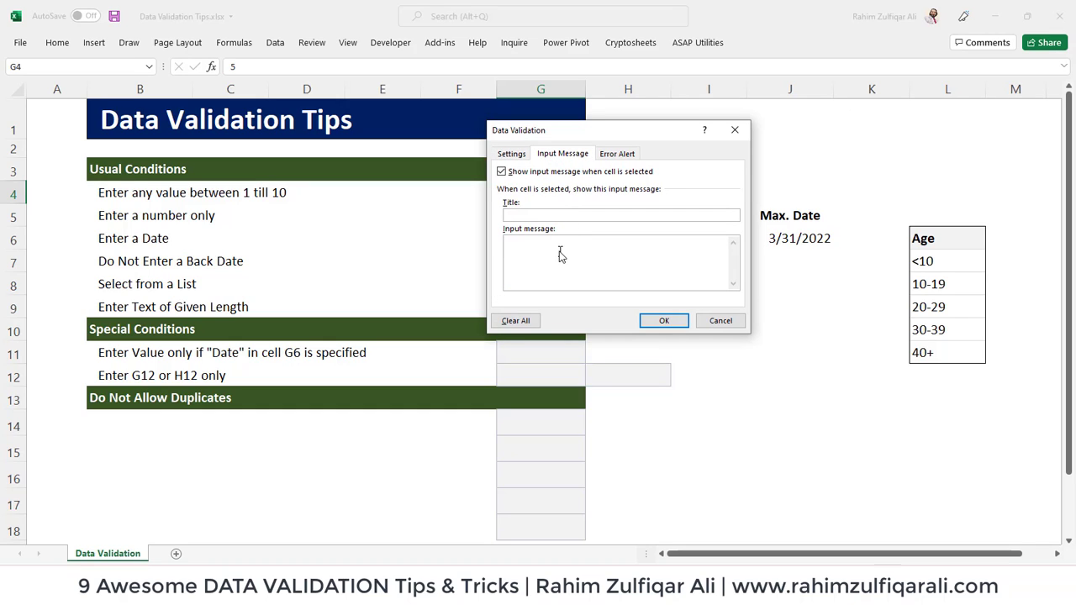
pyautogui.write('Please in')
pyautogui.write('put value ')
pyautogui.write('any value')
pyautogui.write('between 1 ')
pyautogui.write('till 10')
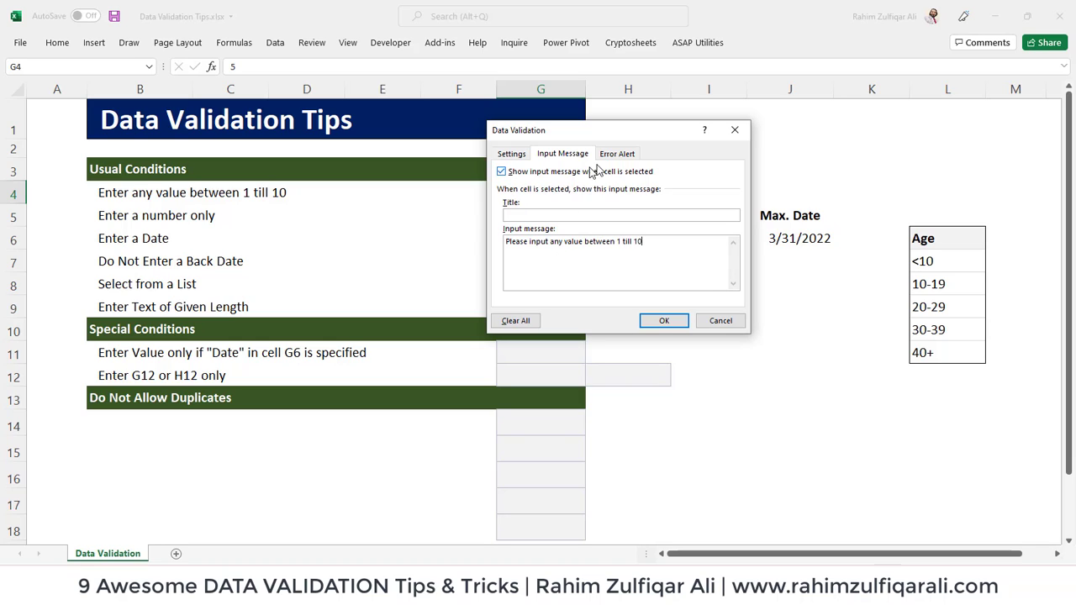
# - Give G4's data validation a Stop-style error alert with the message "Call at my number" and apply it
pyautogui.click(614, 155)
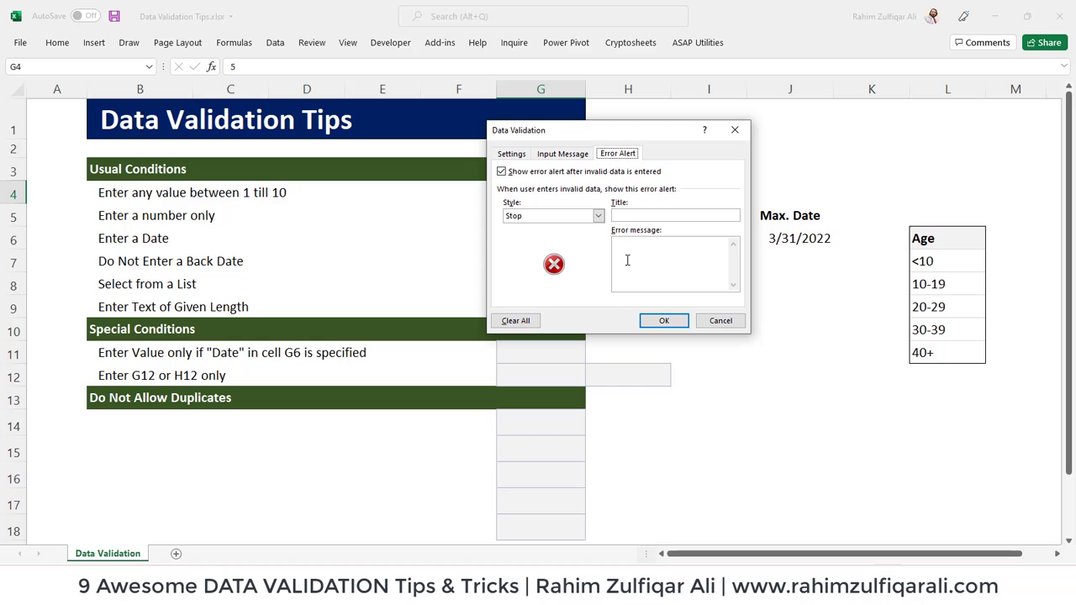
pyautogui.click(546, 215)
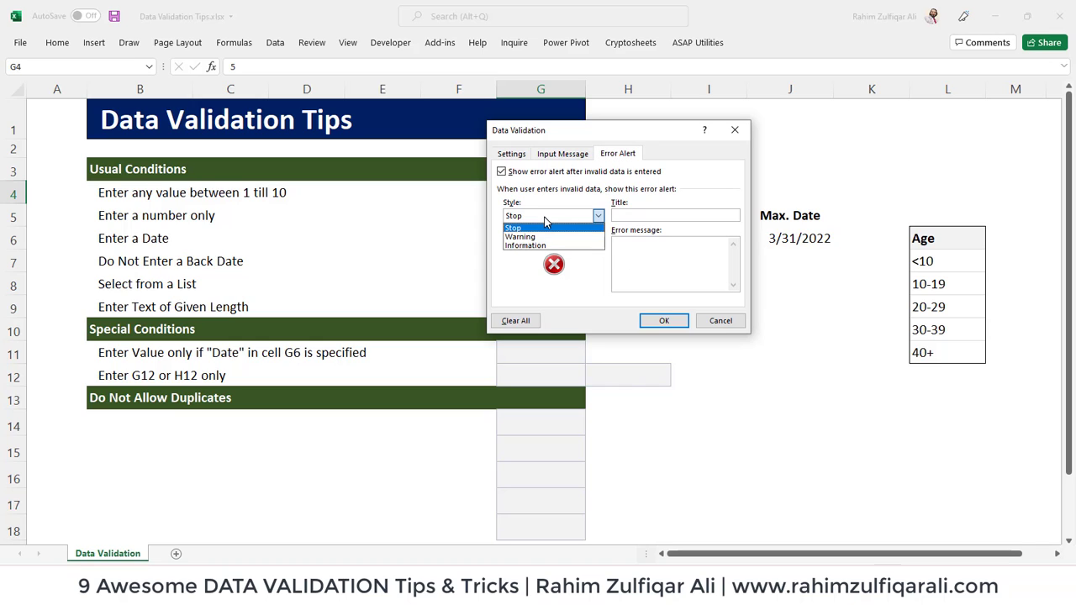
pyautogui.press('Escape')
pyautogui.press('Down')
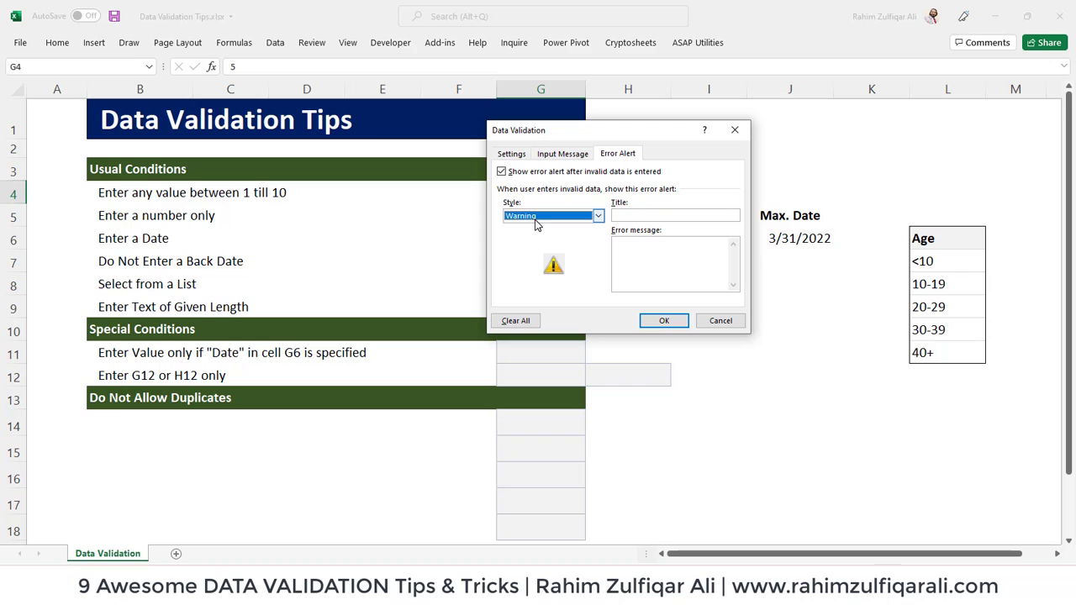
pyautogui.click(537, 219)
pyautogui.click(527, 246)
pyautogui.click(540, 216)
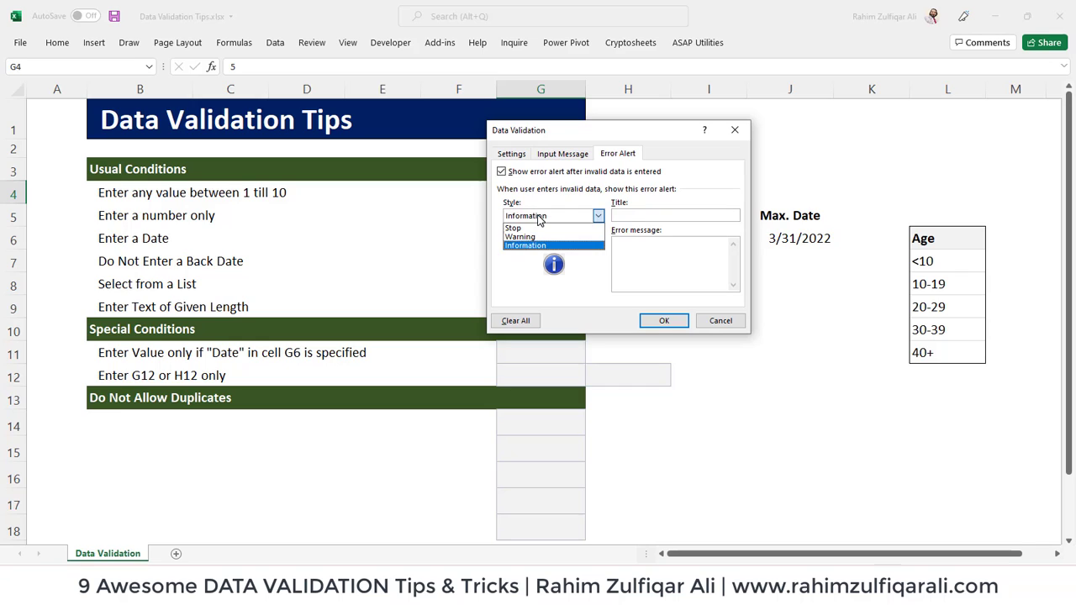
pyautogui.click(514, 227)
pyautogui.click(637, 247)
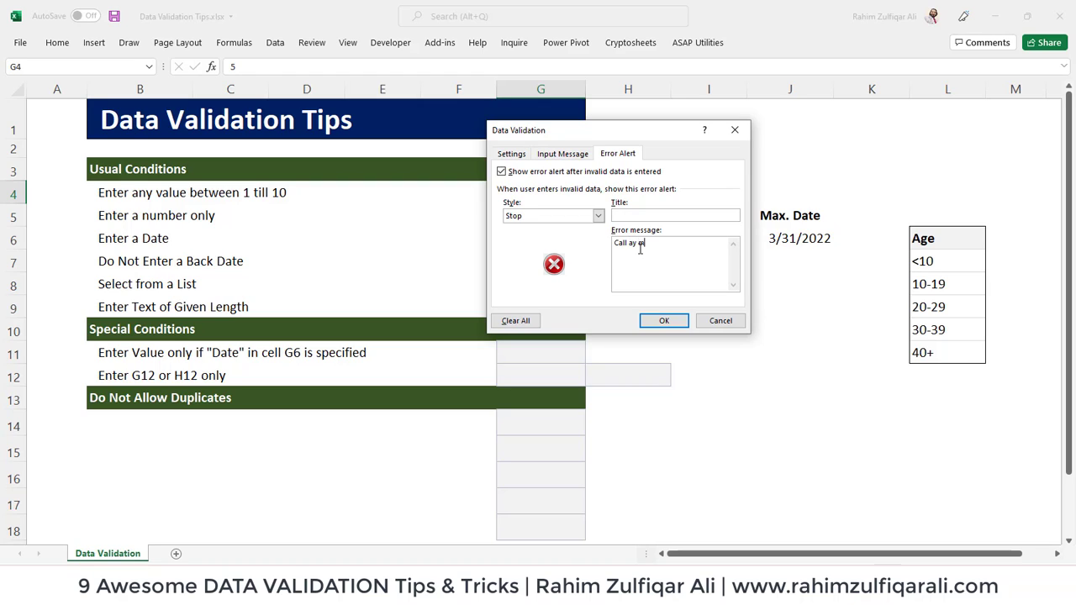
pyautogui.write('Call at my number')
pyautogui.click(660, 322)
# - Try to enter the out-of-range value 34 in cell G4 and cancel the entry
pyautogui.click(523, 220)
pyautogui.click(523, 194)
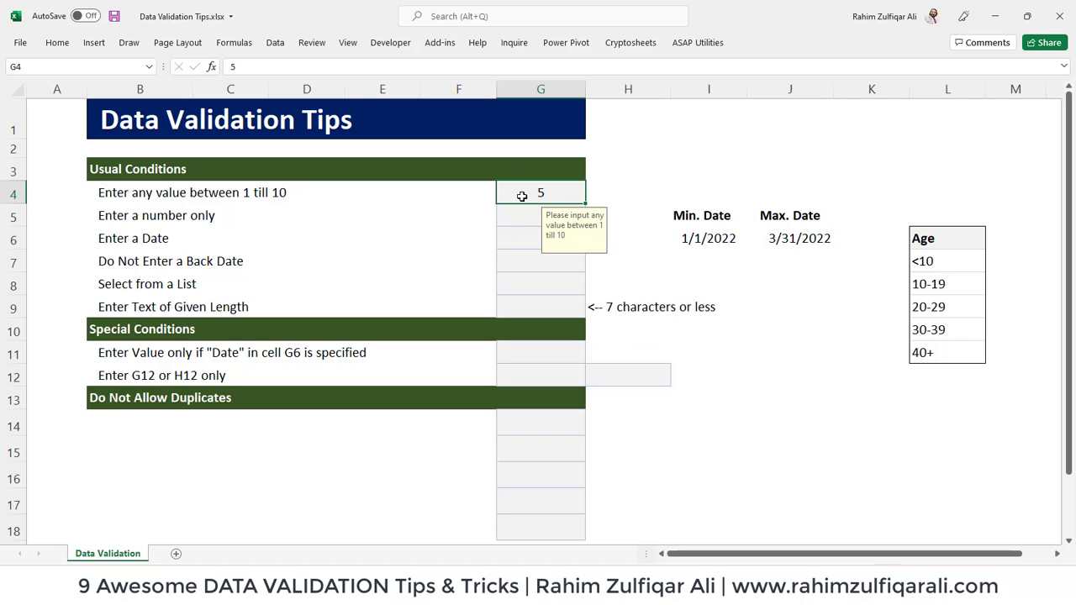
pyautogui.write('34')
pyautogui.press('Return')
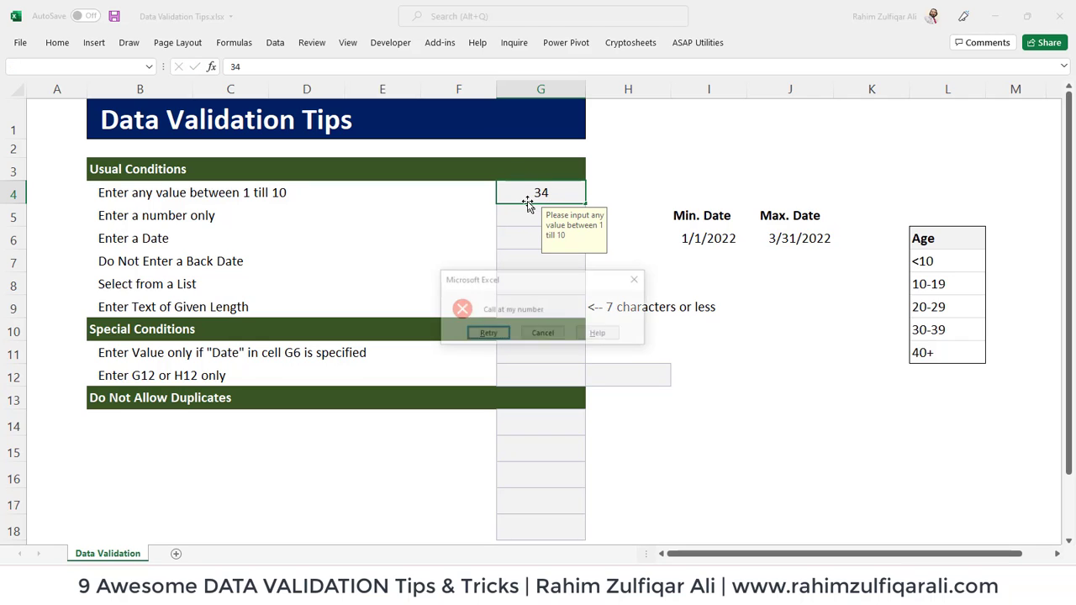
pyautogui.click(546, 333)
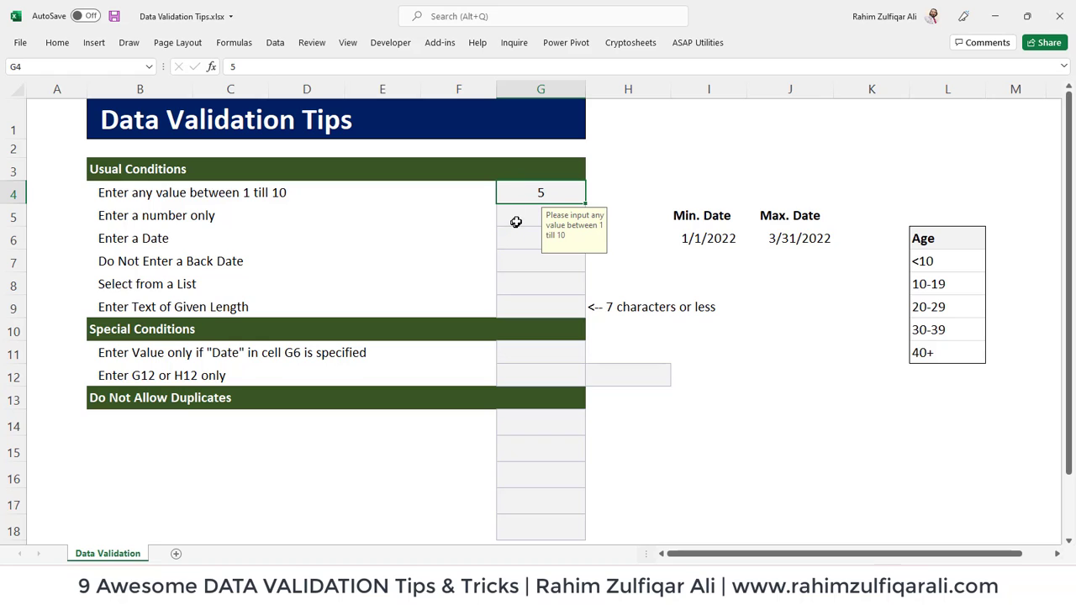
# - Start a data validation rule for cell G5 that allows only whole numbers
pyautogui.click(514, 218)
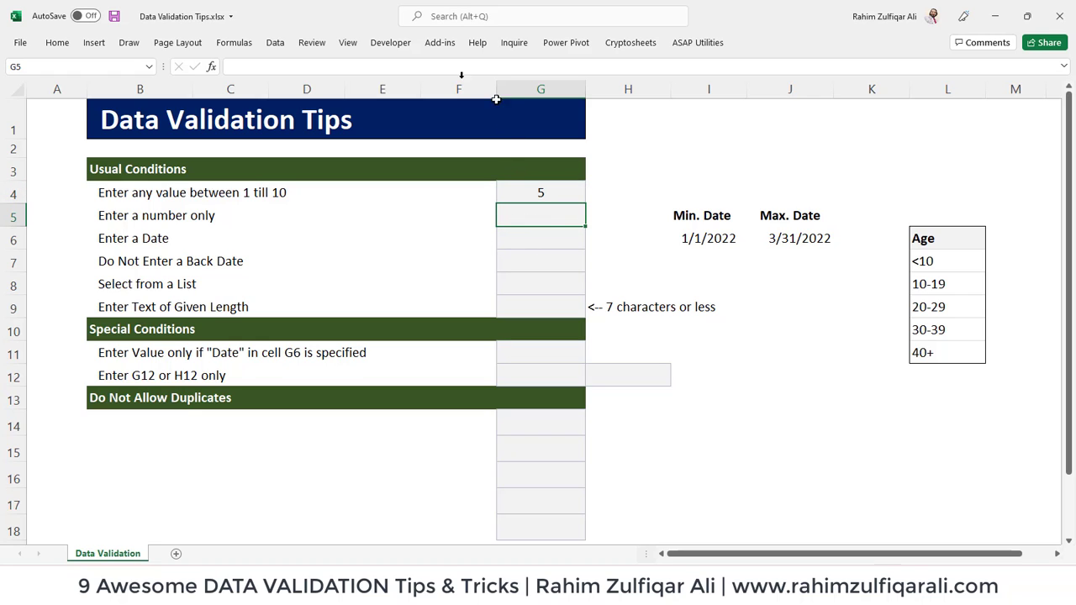
pyautogui.click(274, 43)
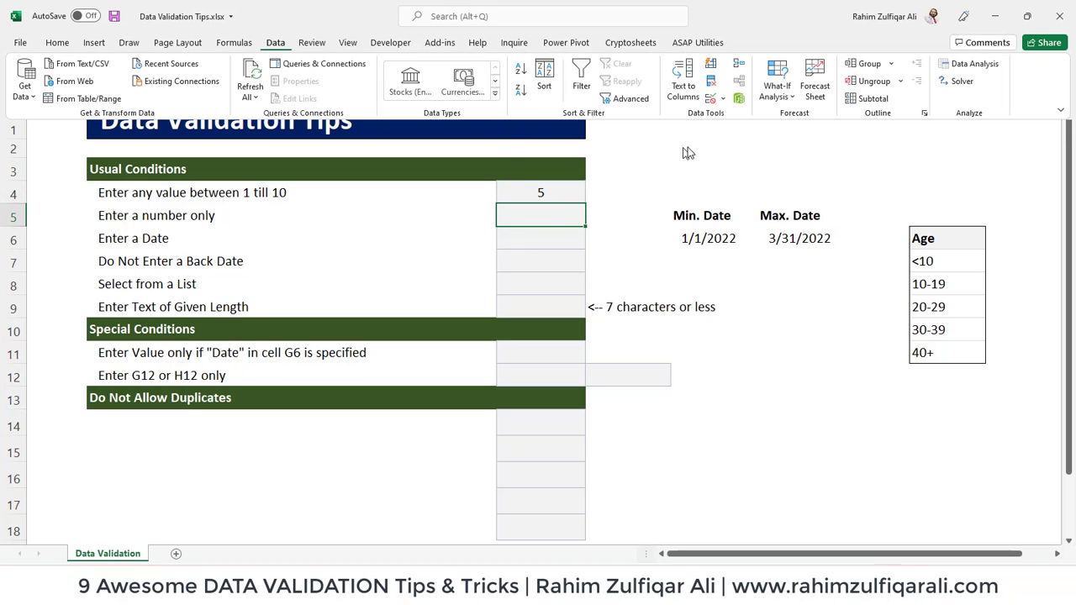
pyautogui.click(711, 99)
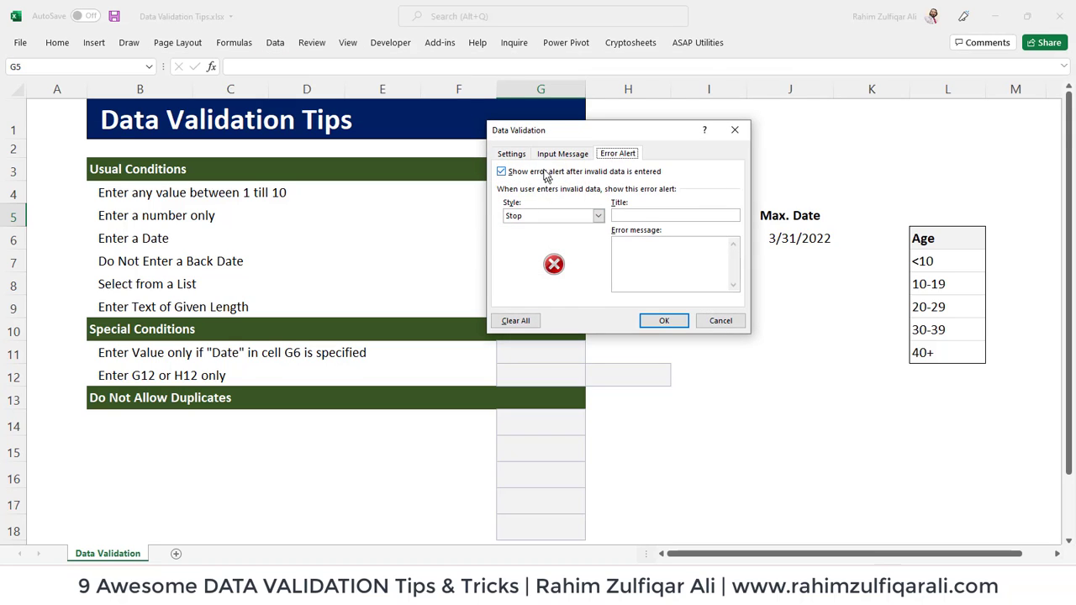
pyautogui.click(511, 153)
pyautogui.click(538, 198)
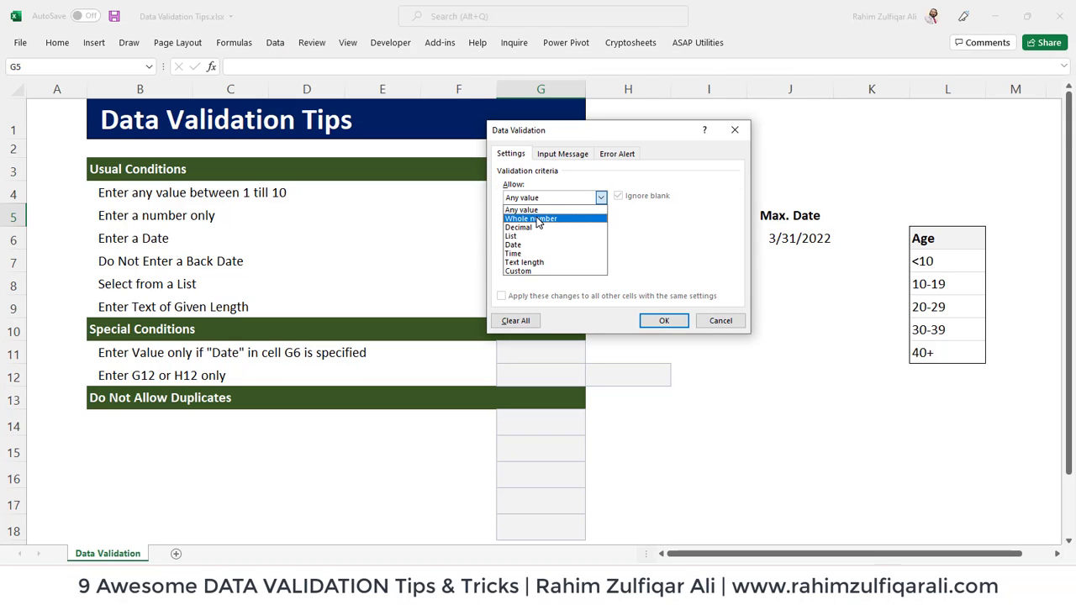
pyautogui.click(539, 219)
pyautogui.click(537, 198)
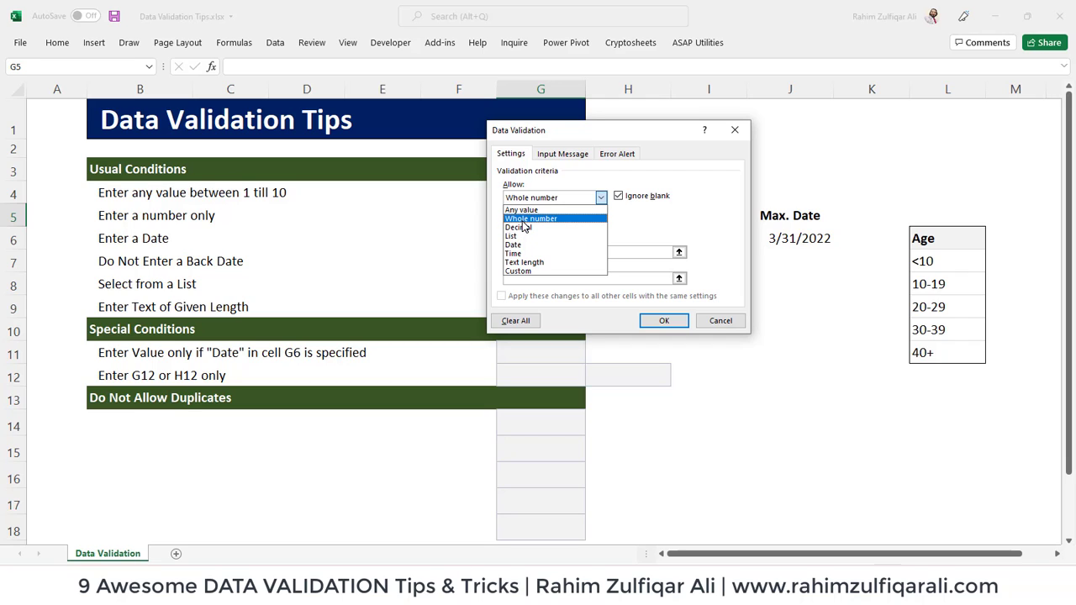
pyautogui.click(523, 220)
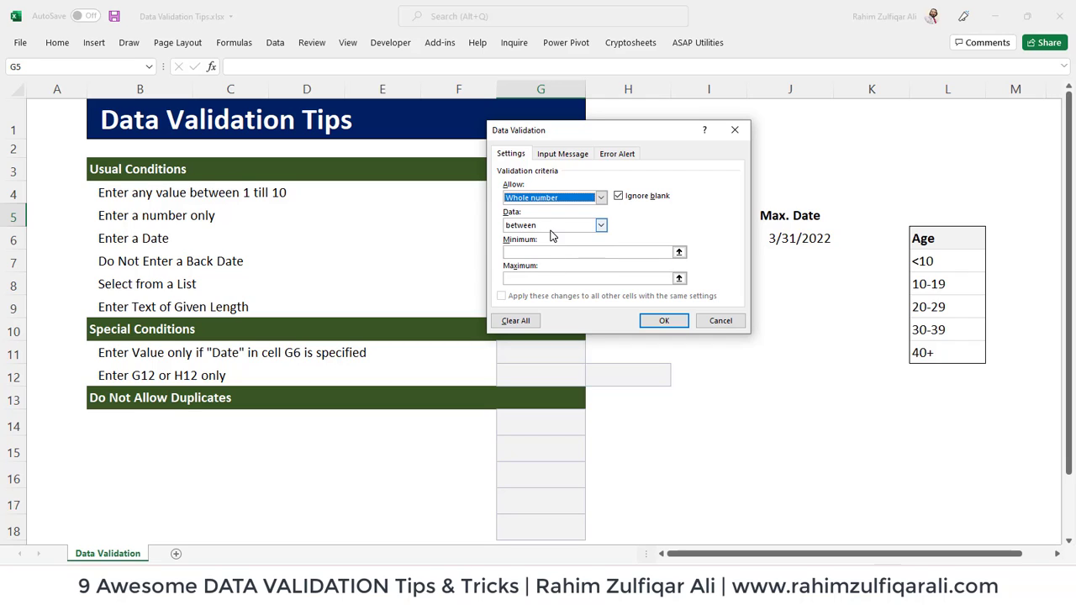
# - Limit G5's whole-number rule to values less than 100, apply it and enter 99 in the cell
pyautogui.click(548, 226)
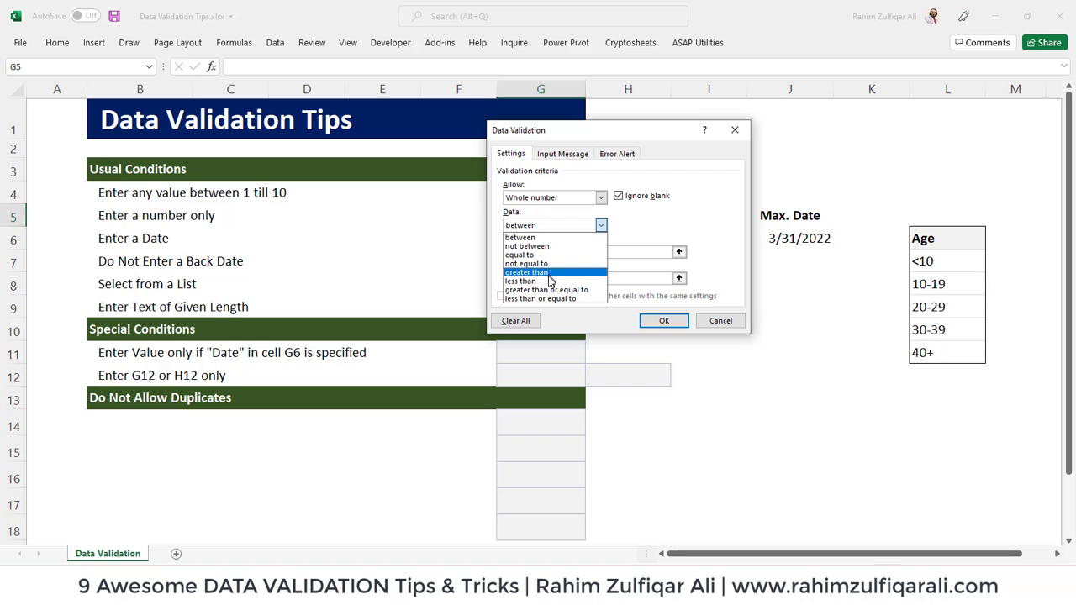
pyautogui.click(548, 284)
pyautogui.click(536, 254)
pyautogui.write('100')
pyautogui.click(663, 320)
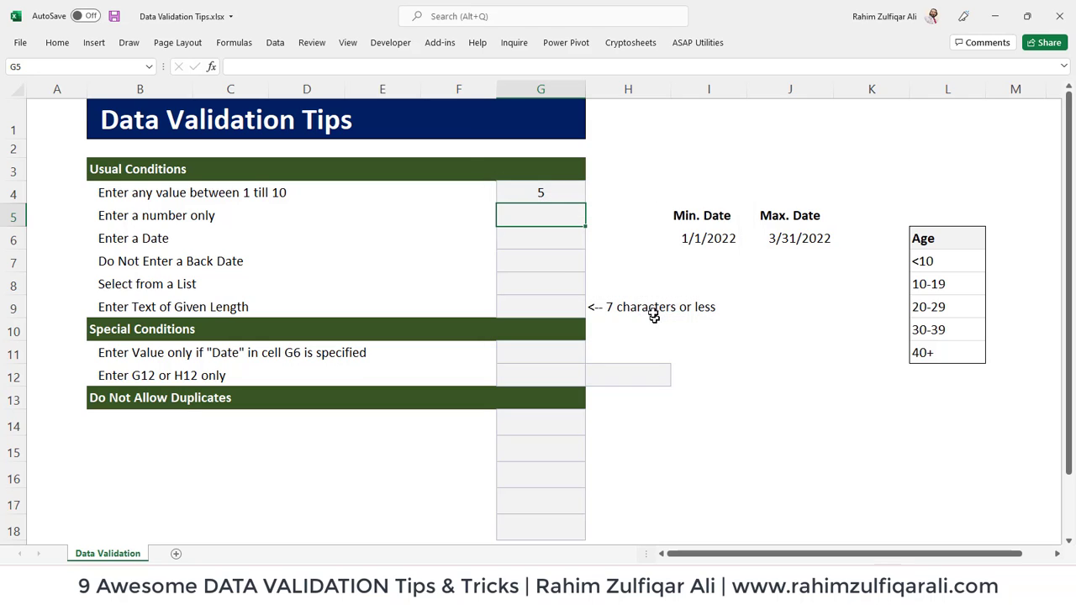
pyautogui.write('99')
pyautogui.press('Return')
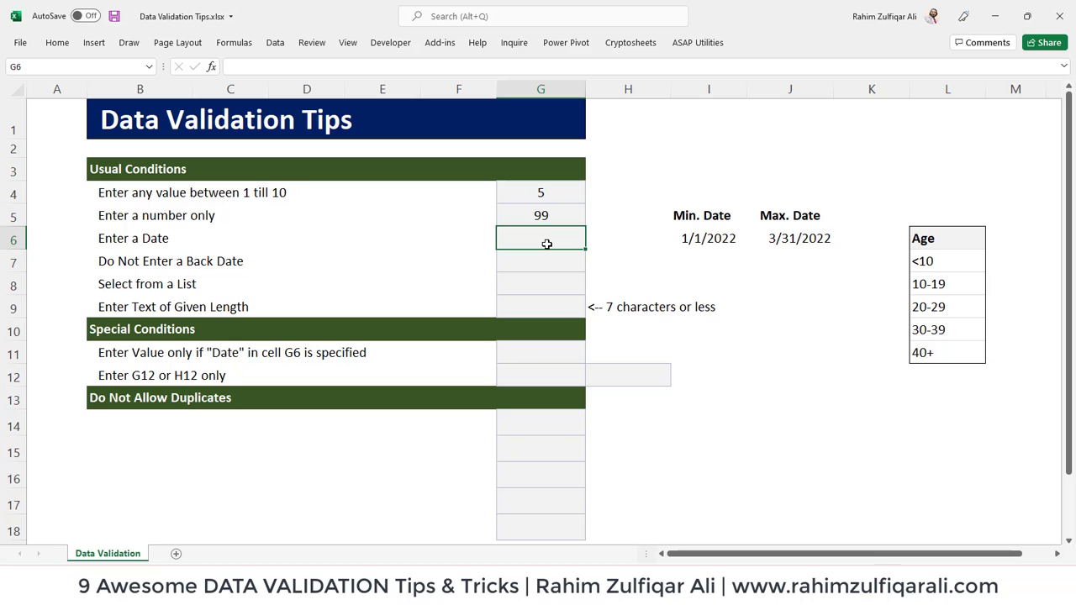
# - Start a data validation rule for cell G6 that allows dates using the between condition
pyautogui.click(276, 42)
pyautogui.click(705, 108)
pyautogui.click(548, 195)
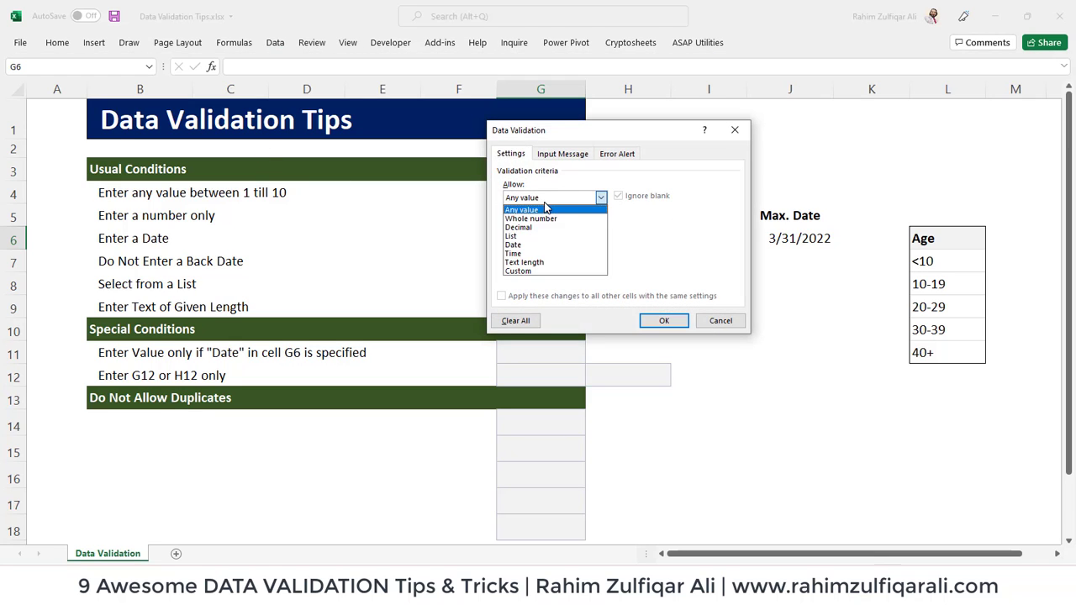
pyautogui.click(528, 246)
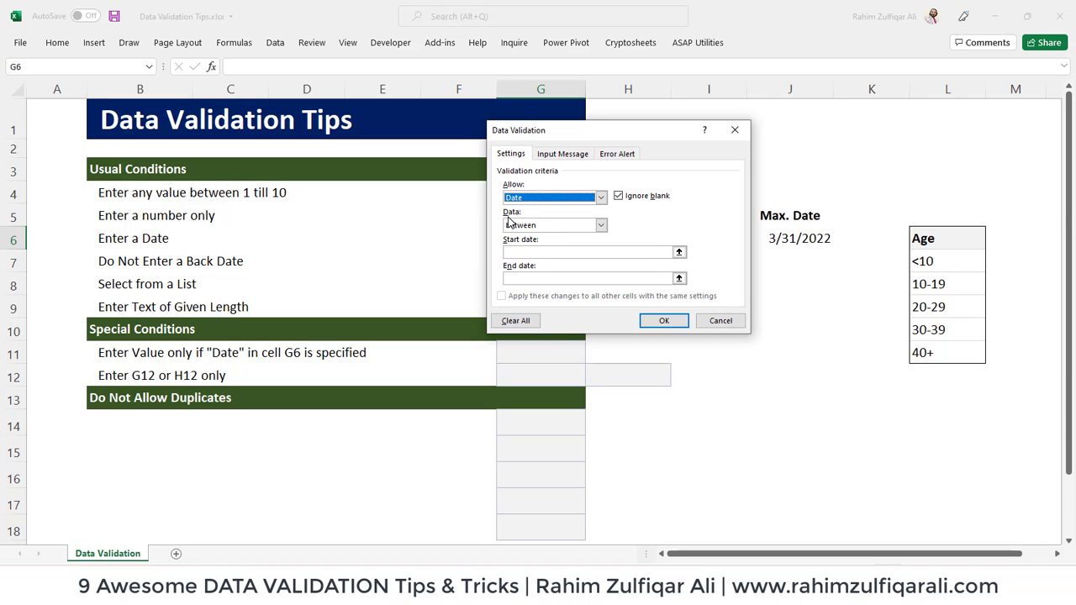
pyautogui.click(523, 228)
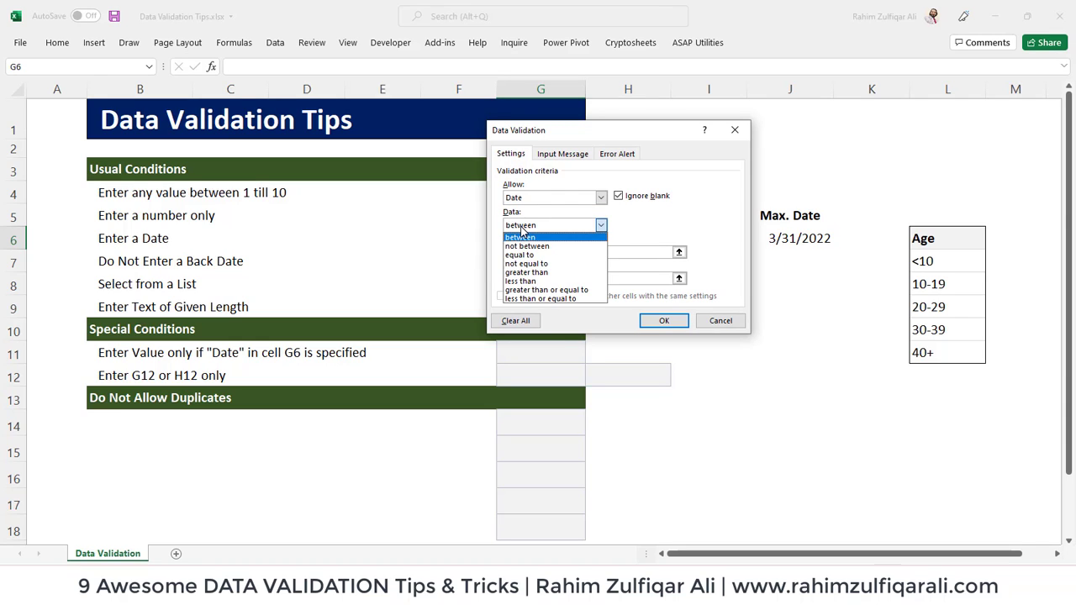
pyautogui.click(563, 237)
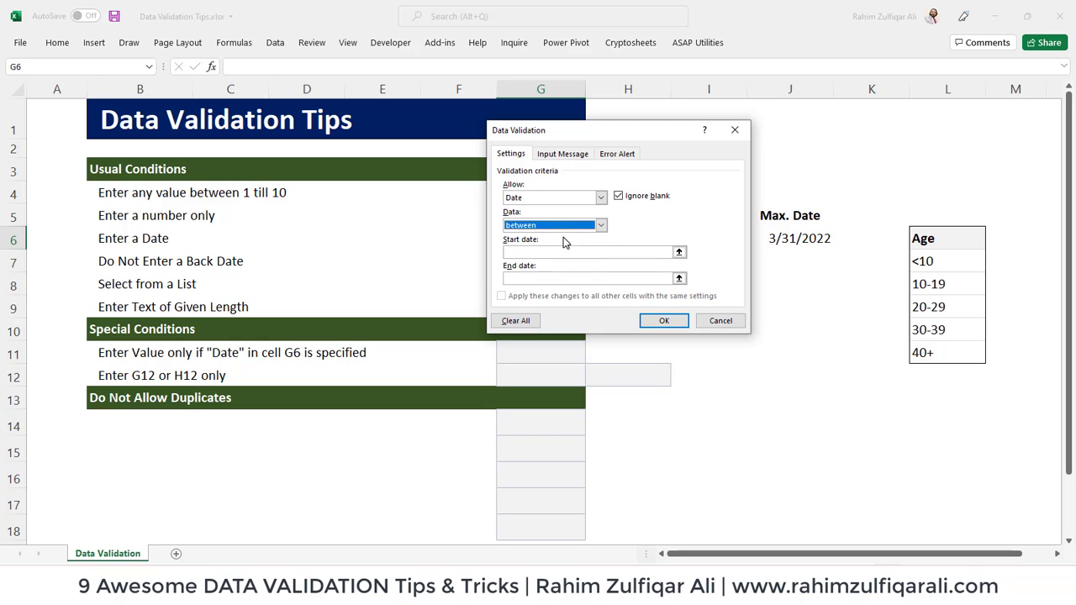
# - Set the start date of G6's rule to =I6 and the end date to =J6, and apply it
pyautogui.click(679, 254)
pyautogui.click(709, 241)
pyautogui.click(742, 147)
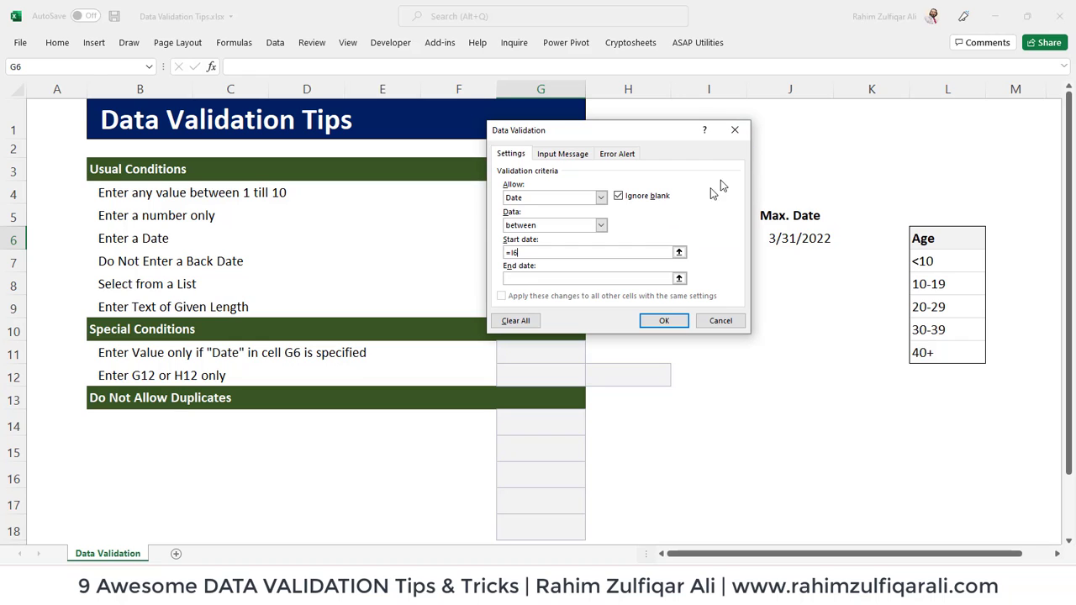
pyautogui.click(679, 278)
pyautogui.click(784, 239)
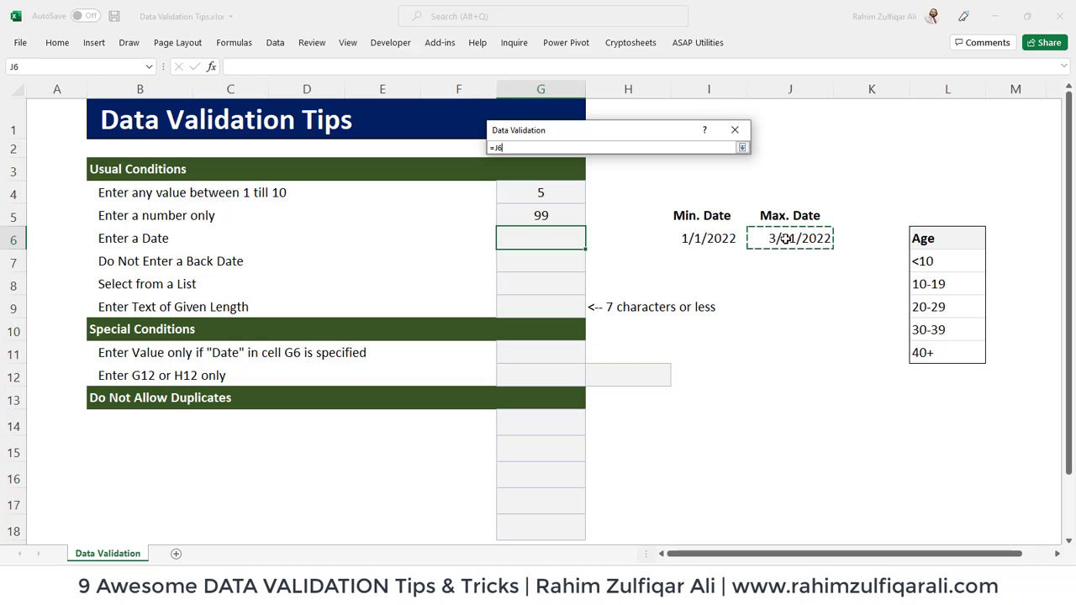
pyautogui.click(742, 147)
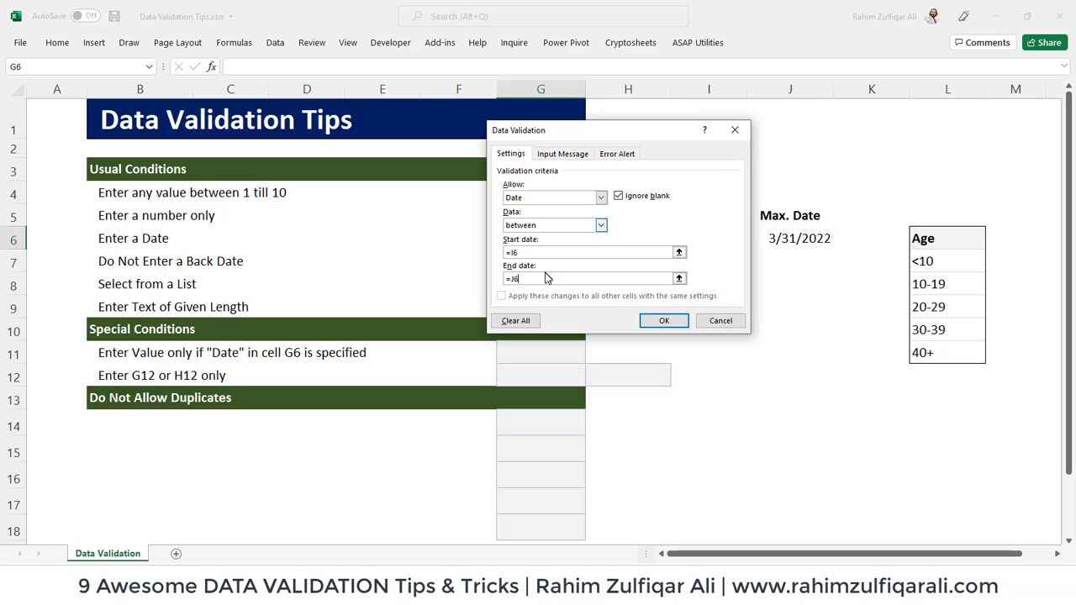
pyautogui.click(650, 318)
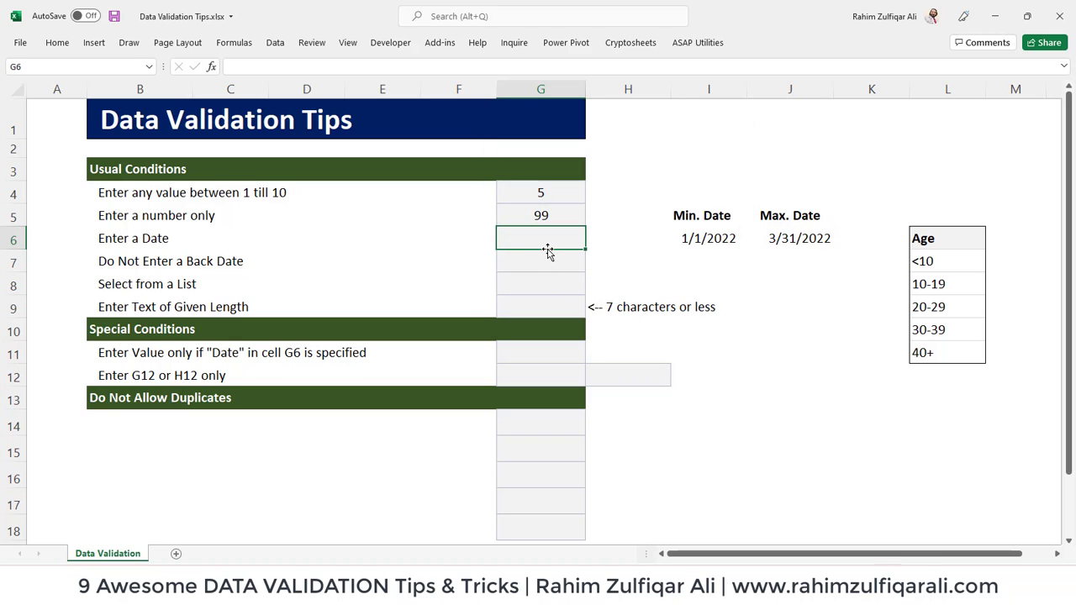
# - Test cell G6 with the date 4/7/2022, discard it and enter 2/2/2022 instead
pyautogui.write('4/7/2022')
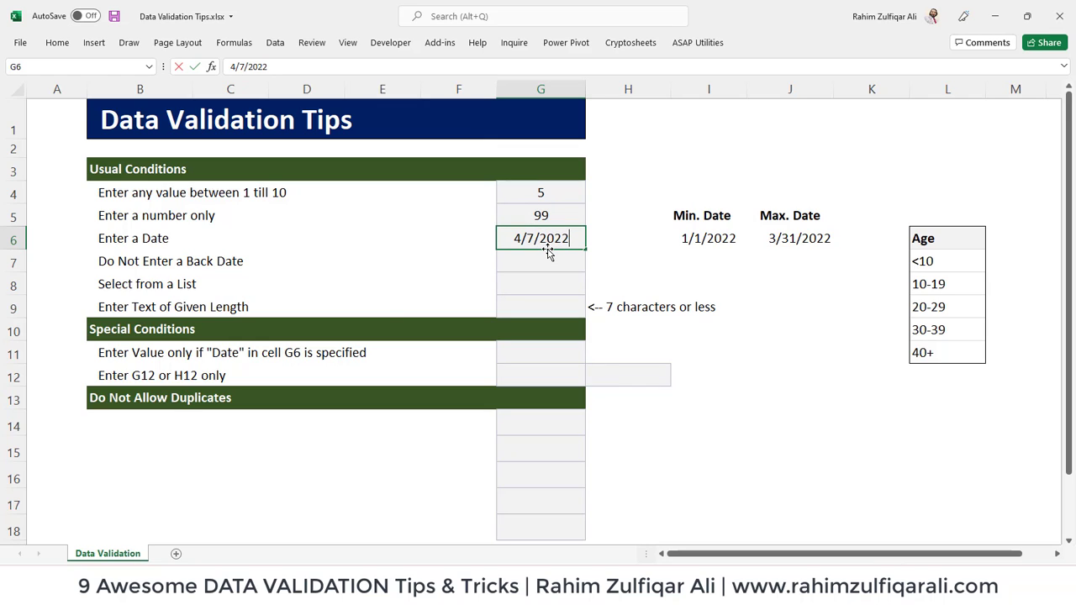
pyautogui.press('Return')
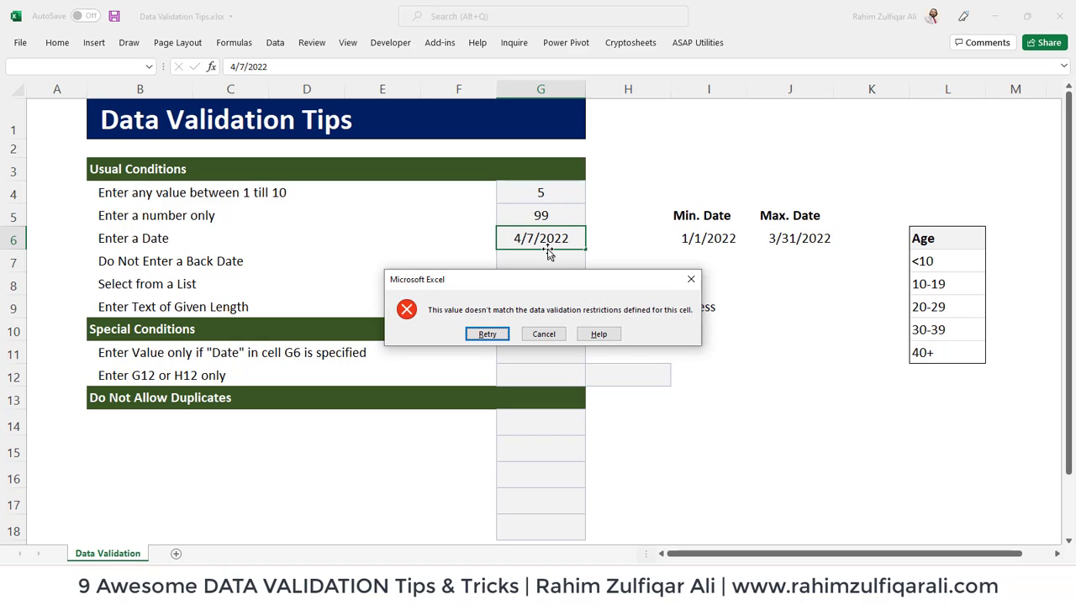
pyautogui.press('Escape')
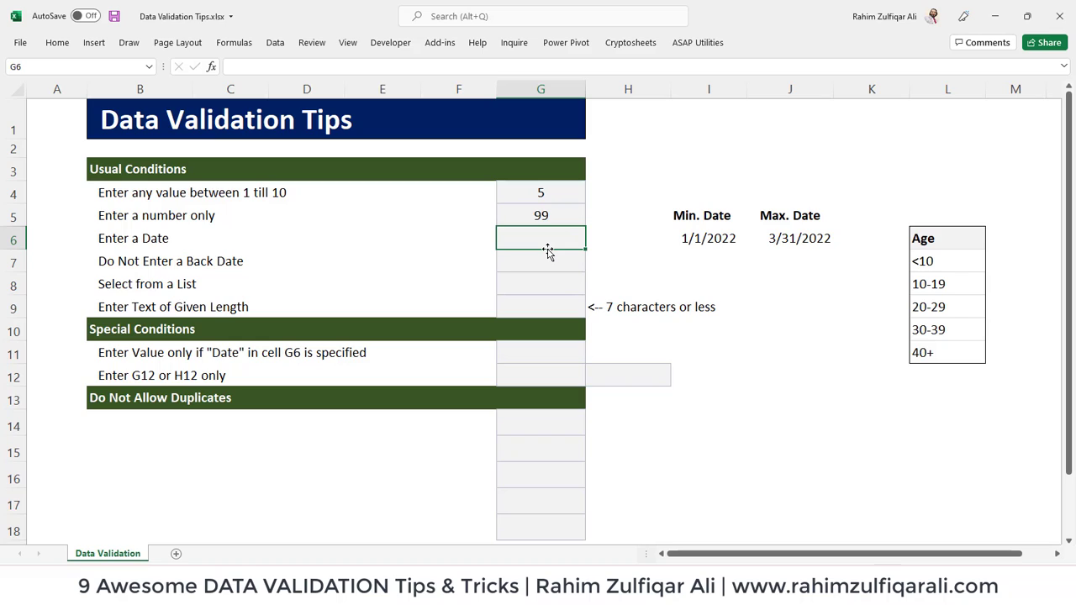
pyautogui.write('2/2/2022')
pyautogui.press('Return')
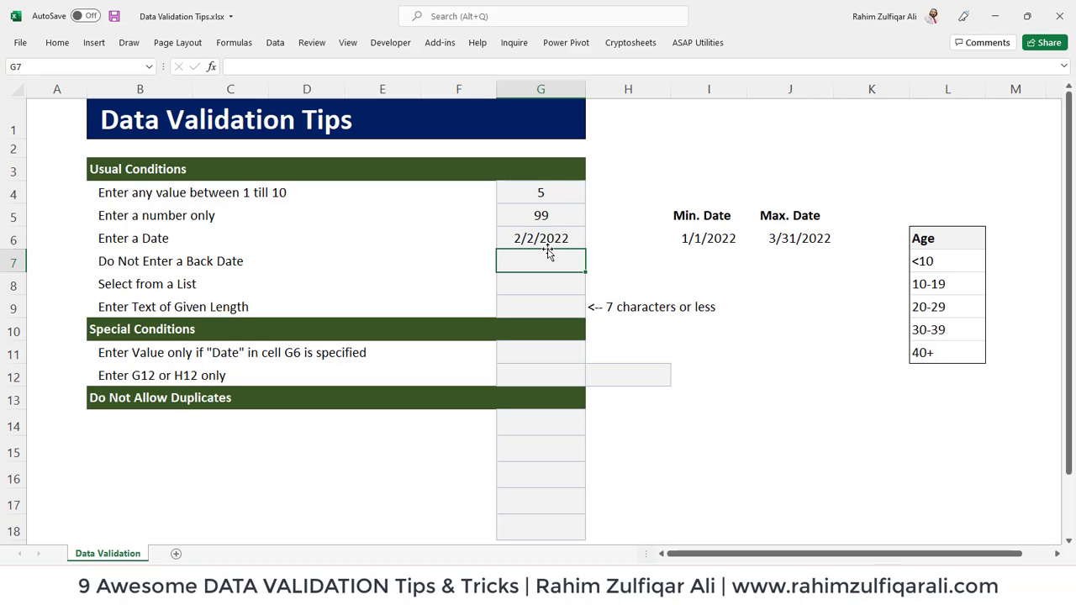
# - Apply a data validation rule to cell G7 that allows dates greater than or equal to =today()
pyautogui.click(276, 42)
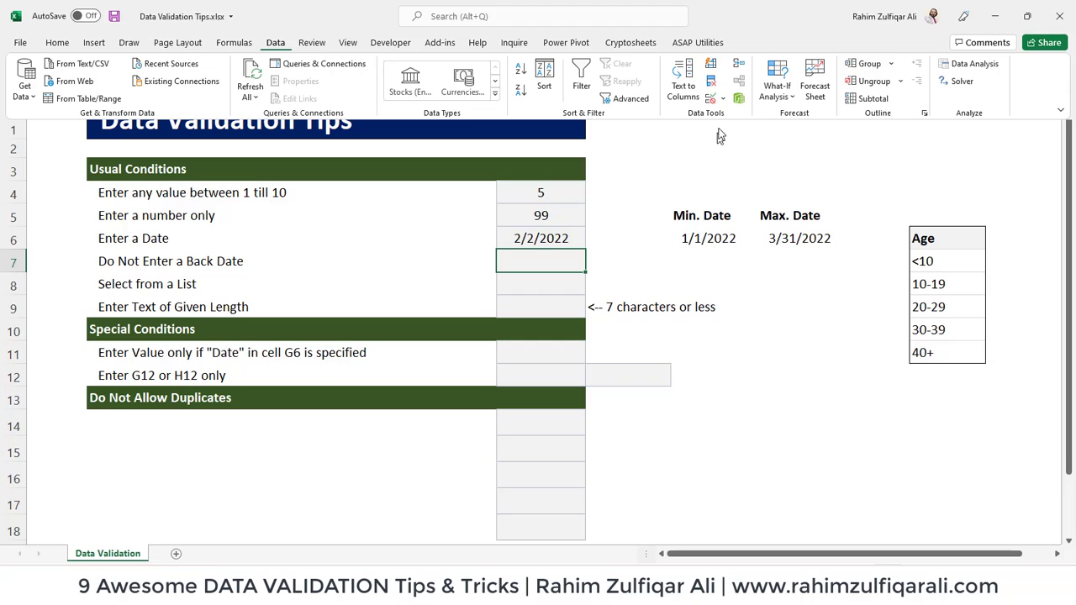
pyautogui.click(712, 99)
pyautogui.click(546, 197)
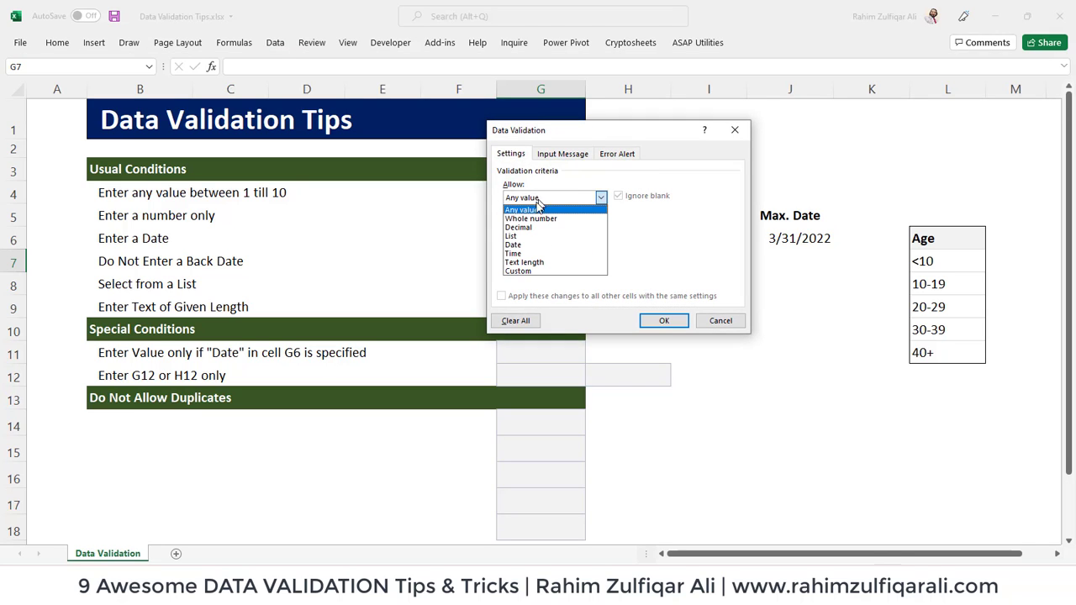
pyautogui.click(533, 245)
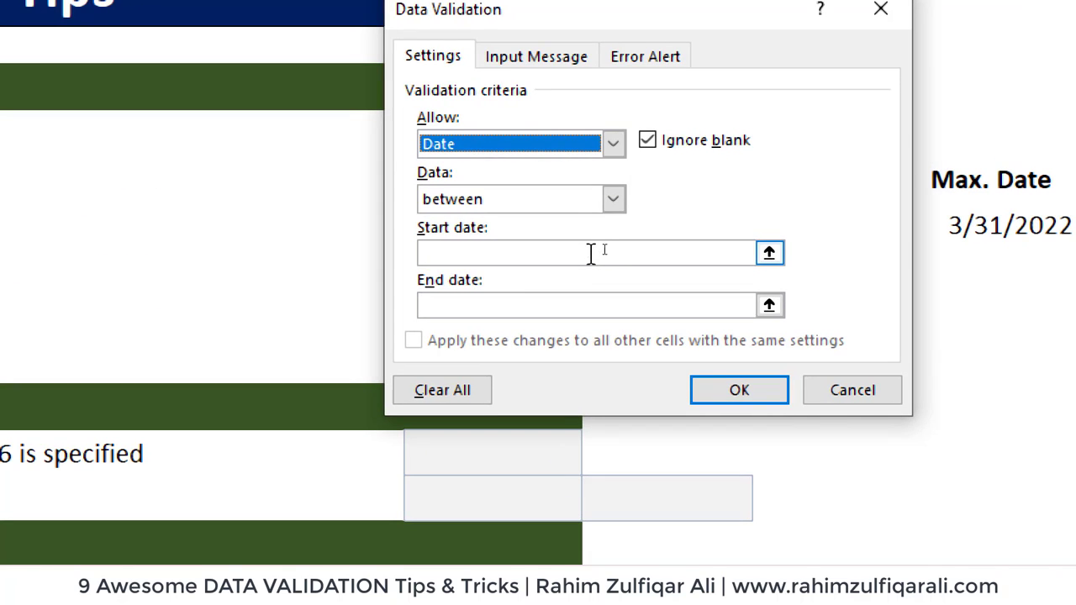
pyautogui.click(578, 226)
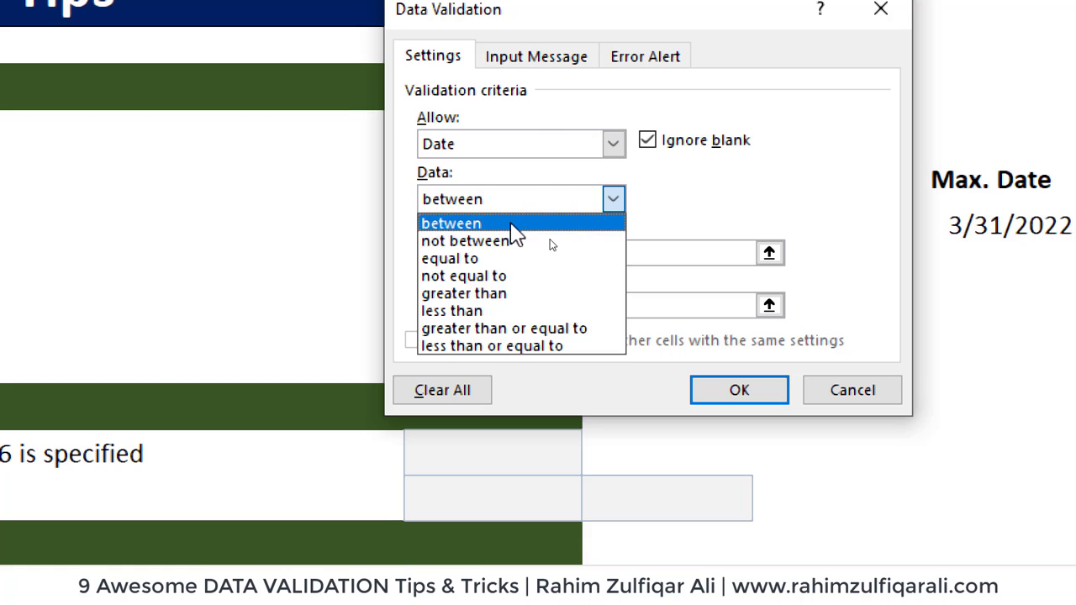
pyautogui.click(514, 329)
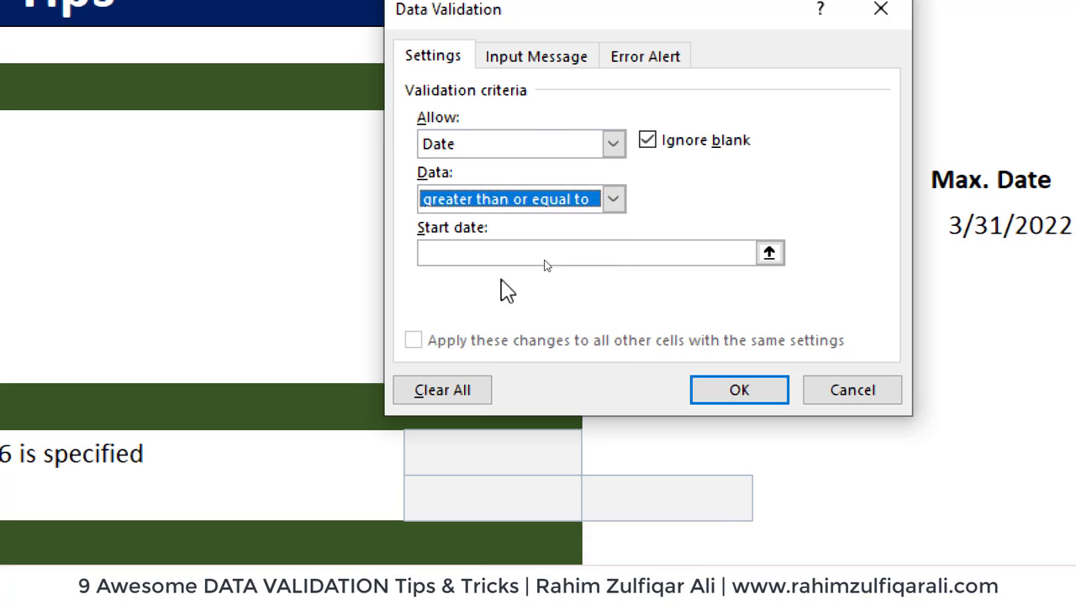
pyautogui.click(500, 252)
pyautogui.write('=today')
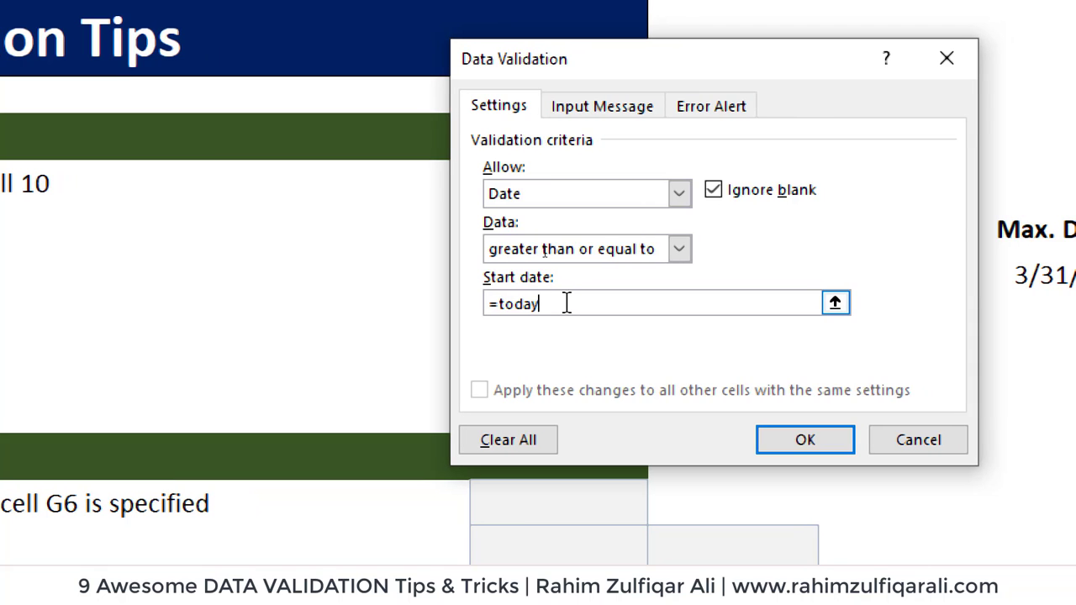
pyautogui.write('()')
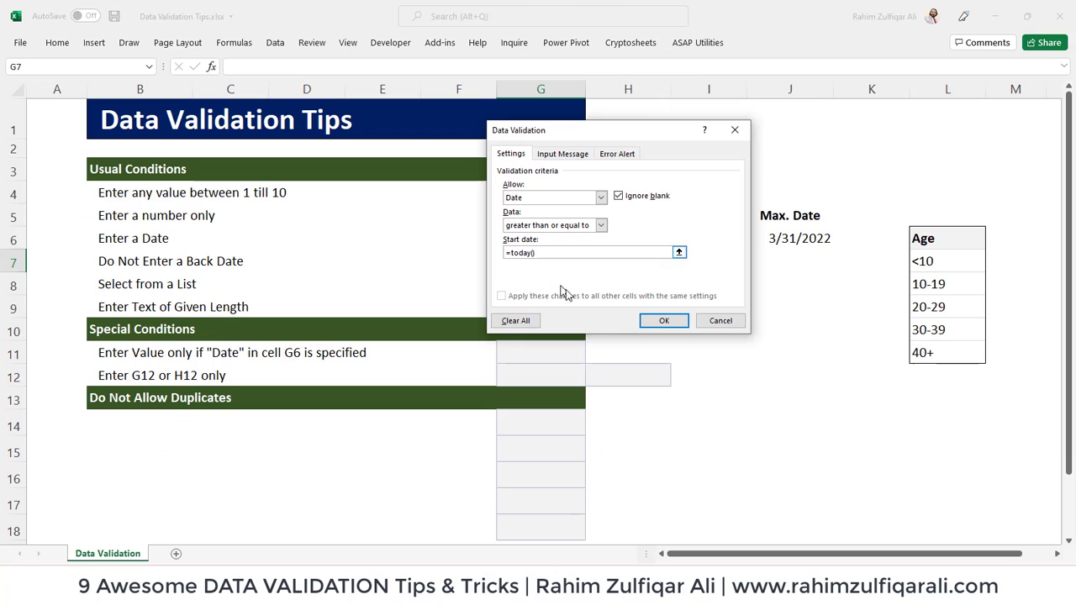
pyautogui.click(647, 321)
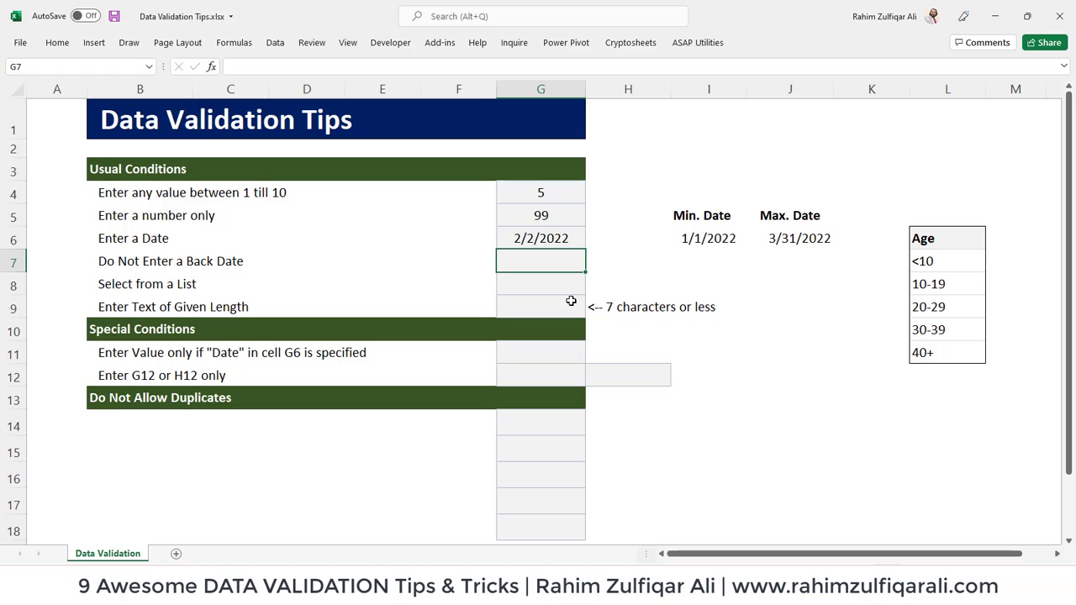
# - Test cell G7 with the date 4/6/2022, discard it and enter 4/7/2022 instead
pyautogui.write('4/6/2022')
pyautogui.press('Return')
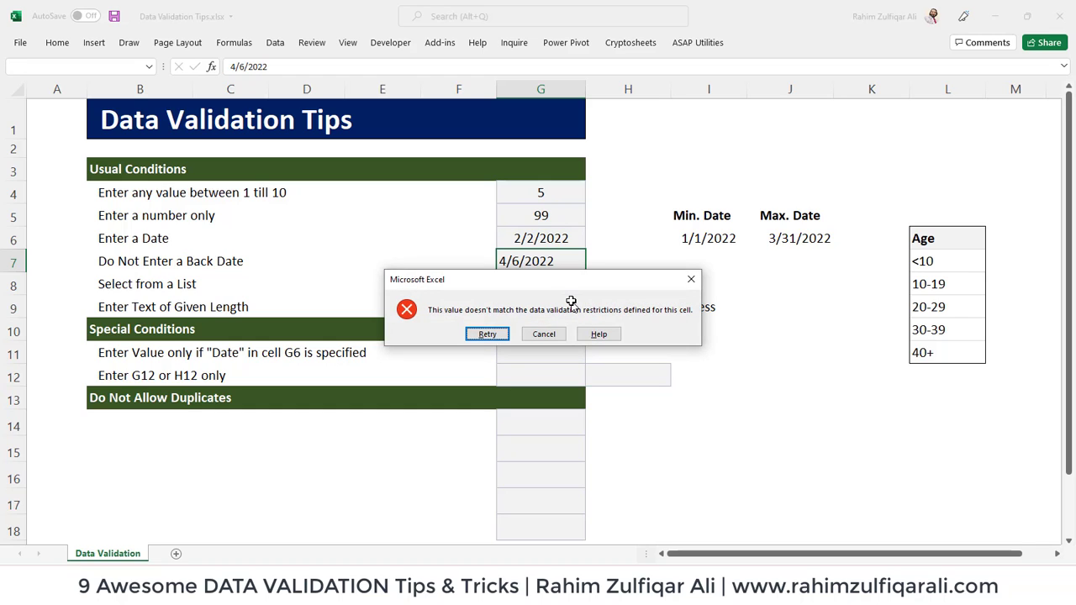
pyautogui.press('Escape')
pyautogui.write('4/7/2022')
pyautogui.press('Return')
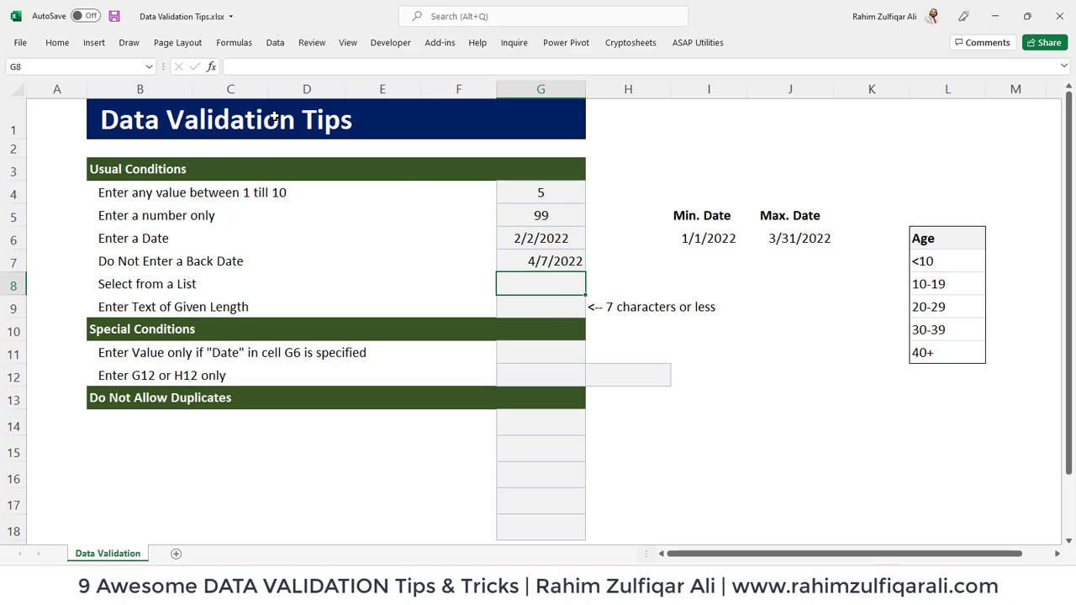
# - Apply a list validation rule to cell G8 with the age groups in L7:L11 as its source
pyautogui.click(275, 43)
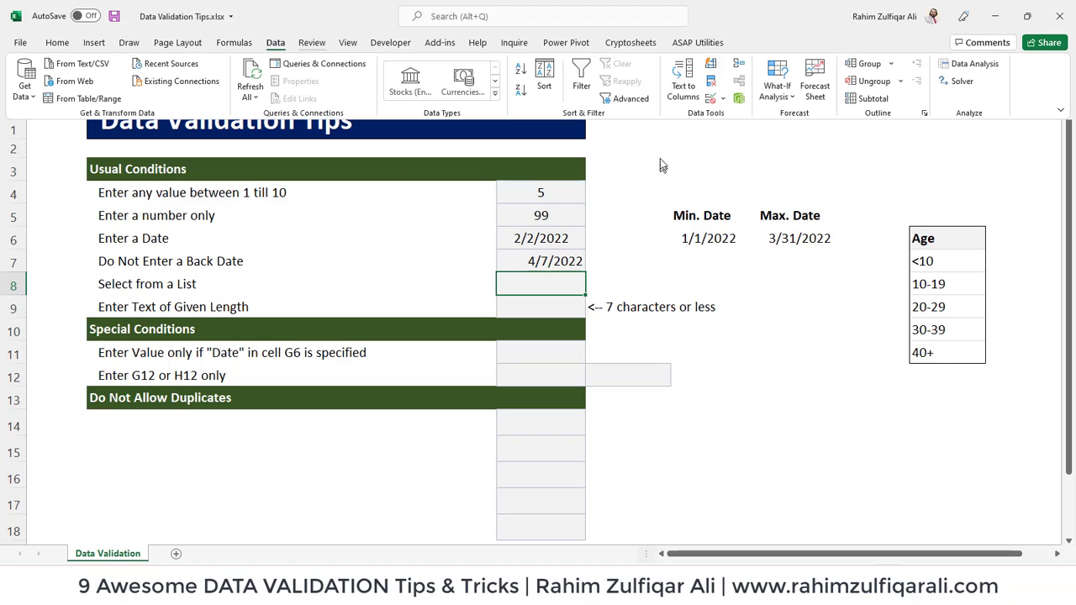
pyautogui.click(710, 98)
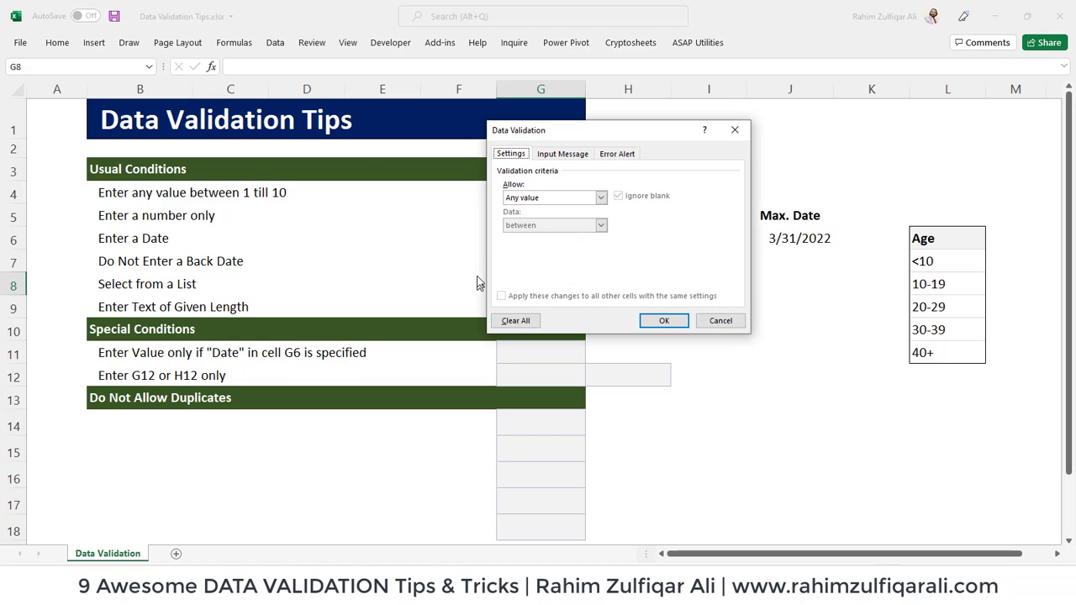
pyautogui.click(525, 201)
pyautogui.click(540, 243)
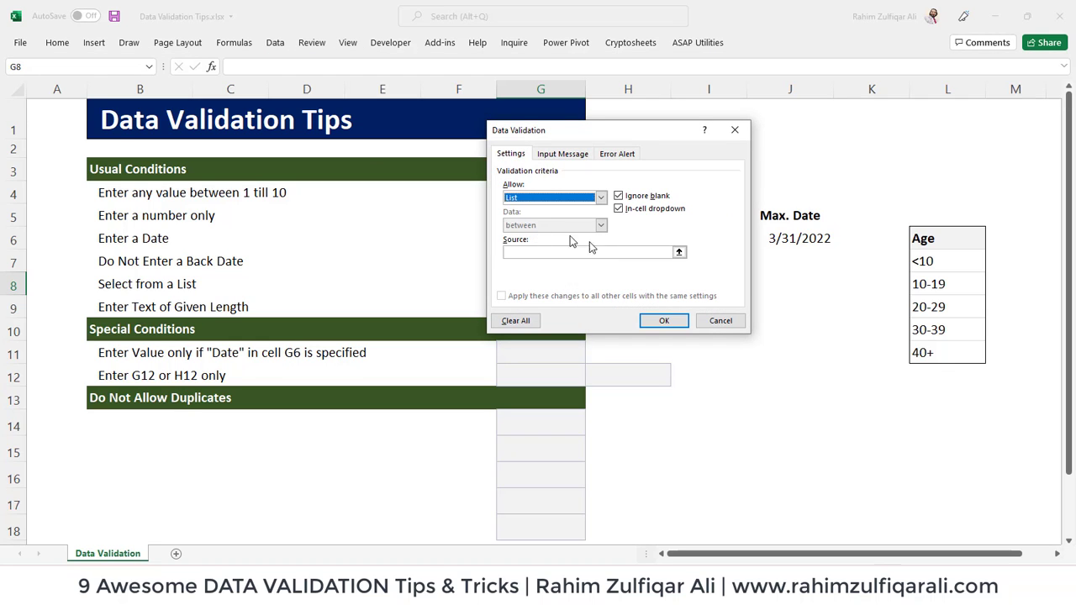
pyautogui.click(678, 252)
pyautogui.moveTo(948, 266); pyautogui.dragTo(940, 357)
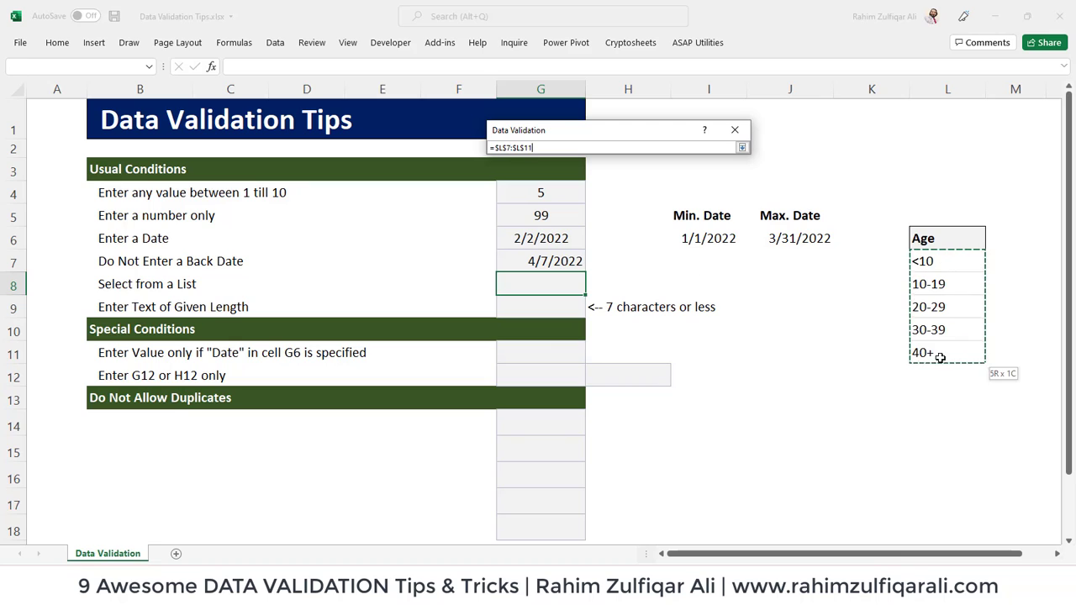
pyautogui.click(741, 148)
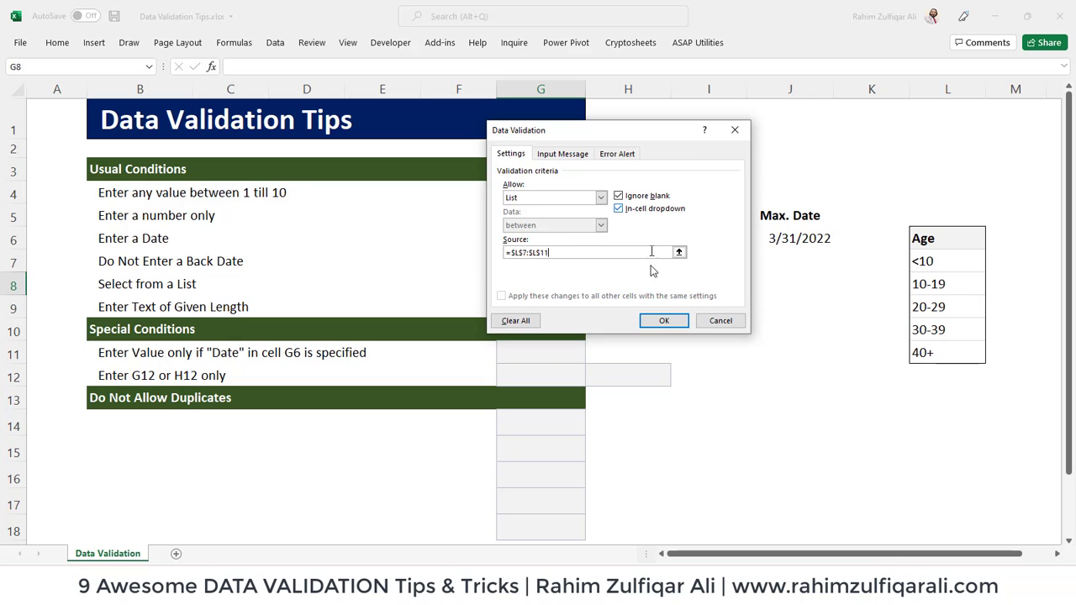
pyautogui.click(677, 324)
# - Test G8's in-cell list by choosing different age groups, including 10-19, and finish with 30-39 selected
pyautogui.click(591, 289)
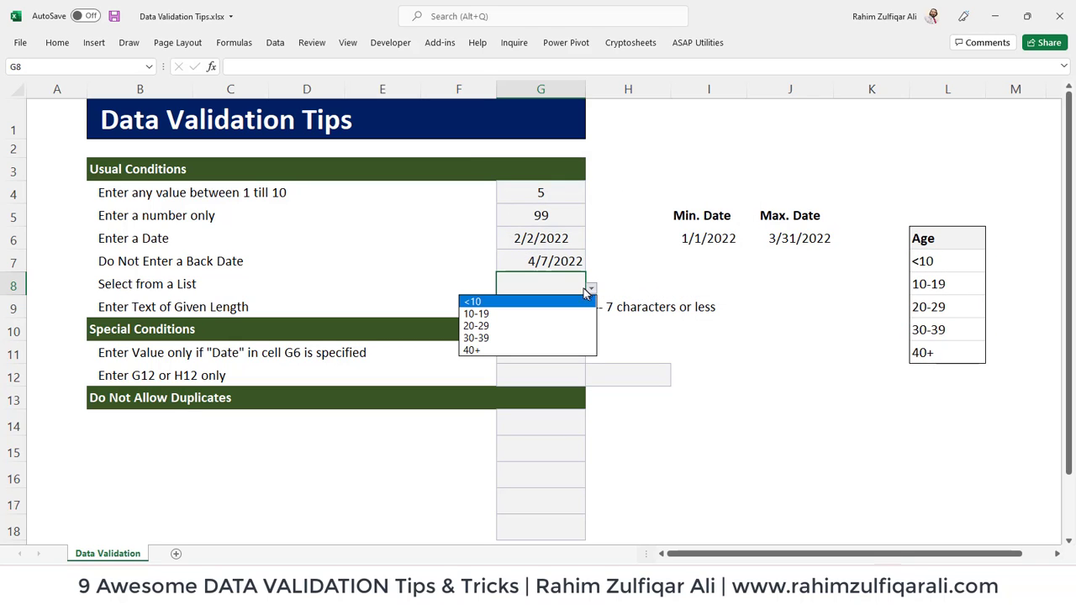
pyautogui.click(613, 290)
pyautogui.click(593, 291)
pyautogui.click(513, 337)
pyautogui.click(591, 289)
pyautogui.click(528, 313)
pyautogui.click(590, 289)
pyautogui.press('Escape')
pyautogui.click(504, 339)
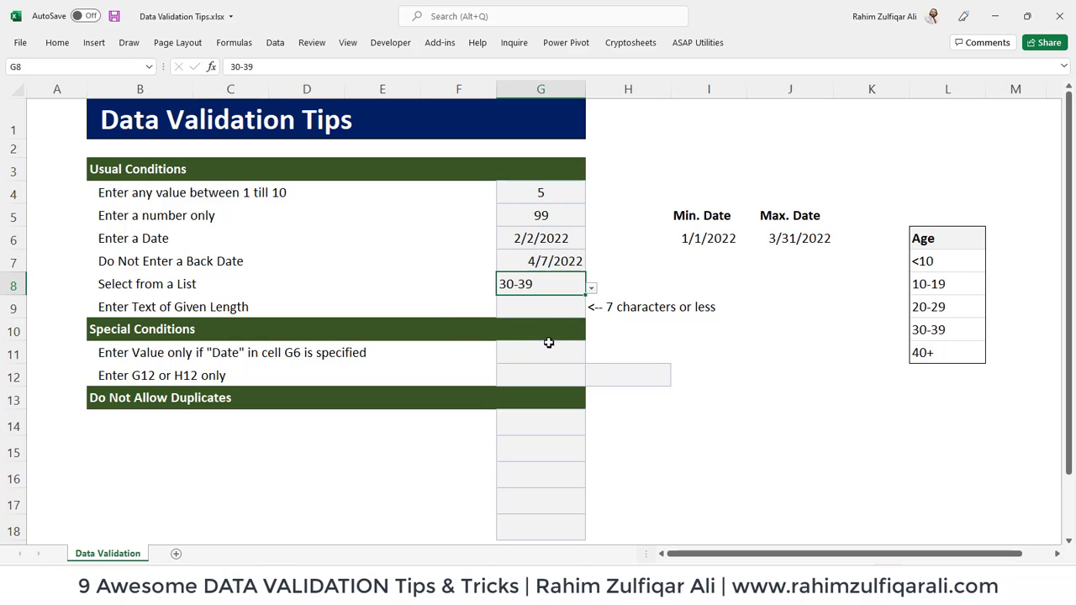
# - Apply a validation rule to cell G9 that limits the text length to less than or equal to 7
pyautogui.click(546, 307)
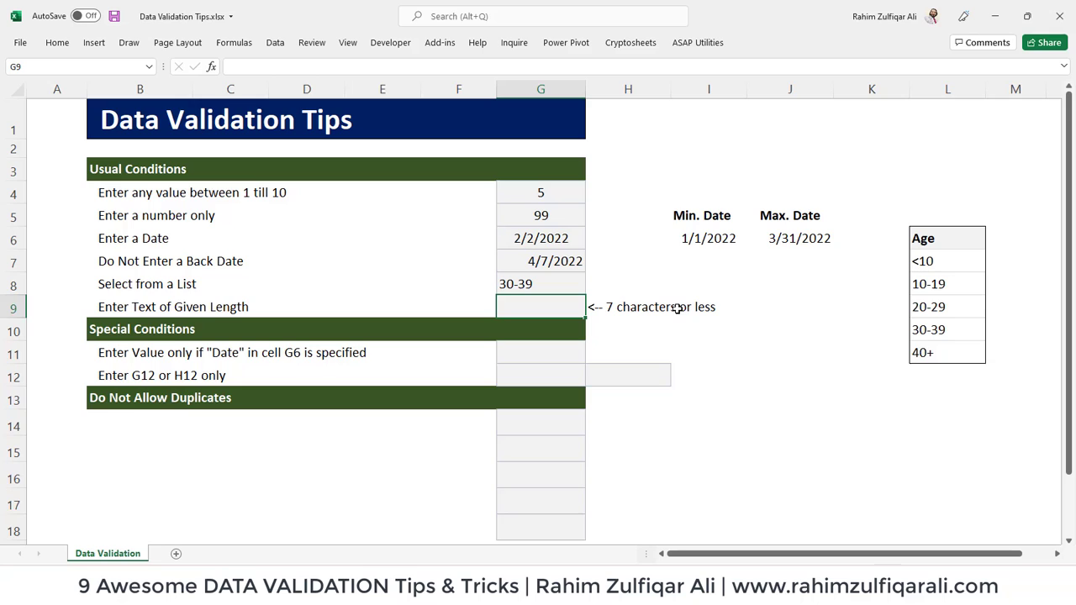
pyautogui.click(275, 42)
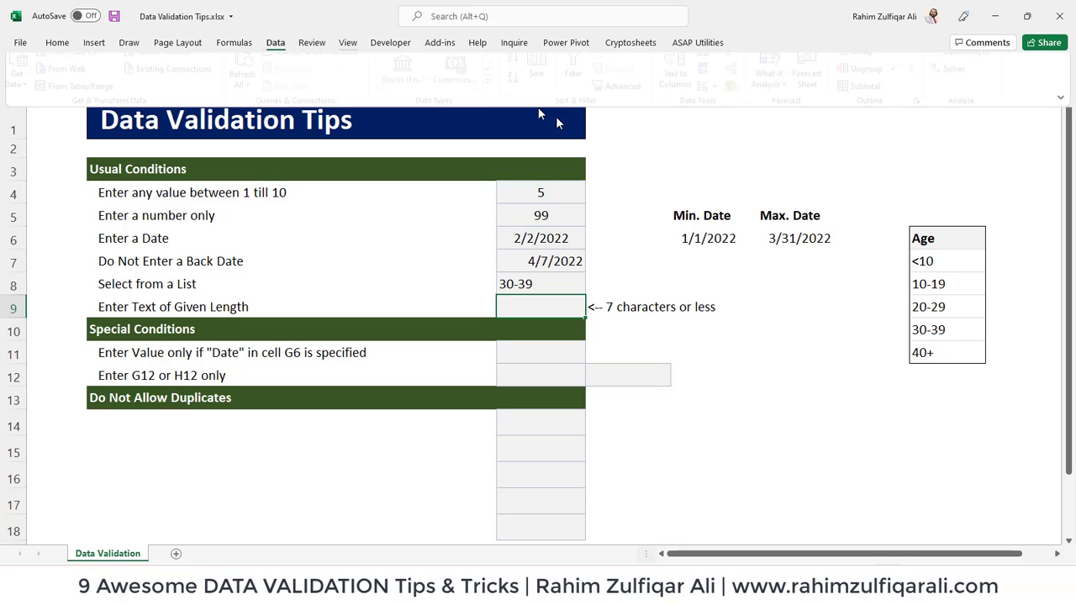
pyautogui.click(710, 84)
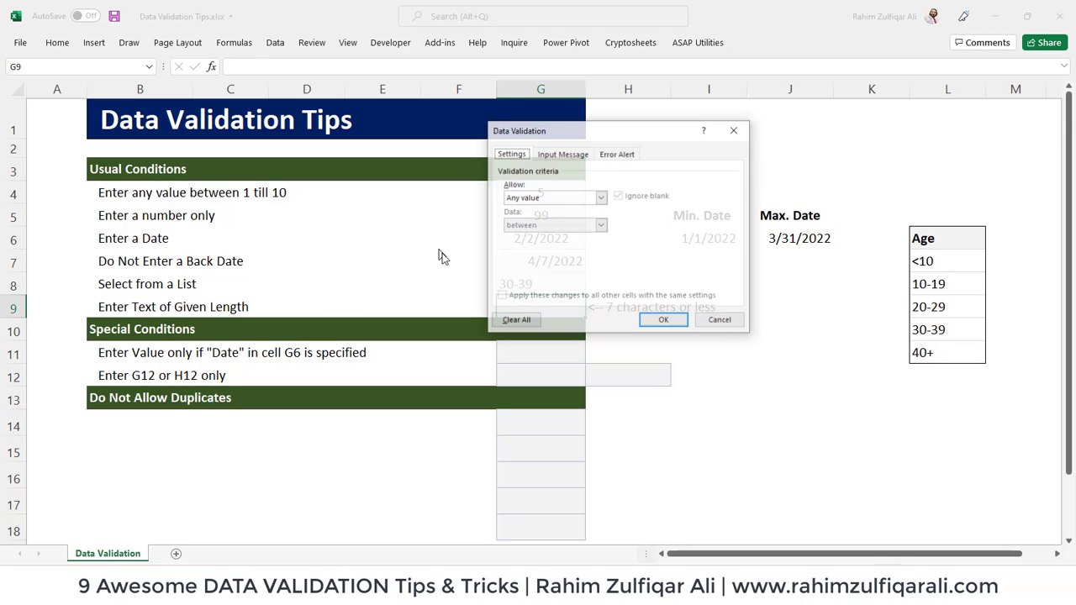
pyautogui.click(522, 198)
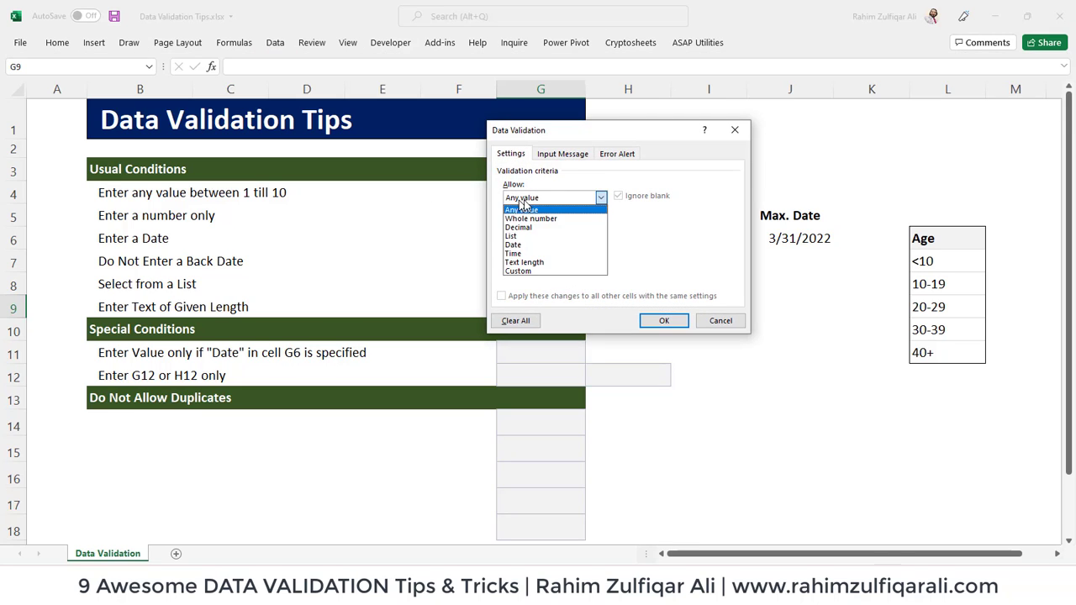
pyautogui.click(552, 263)
pyautogui.click(601, 225)
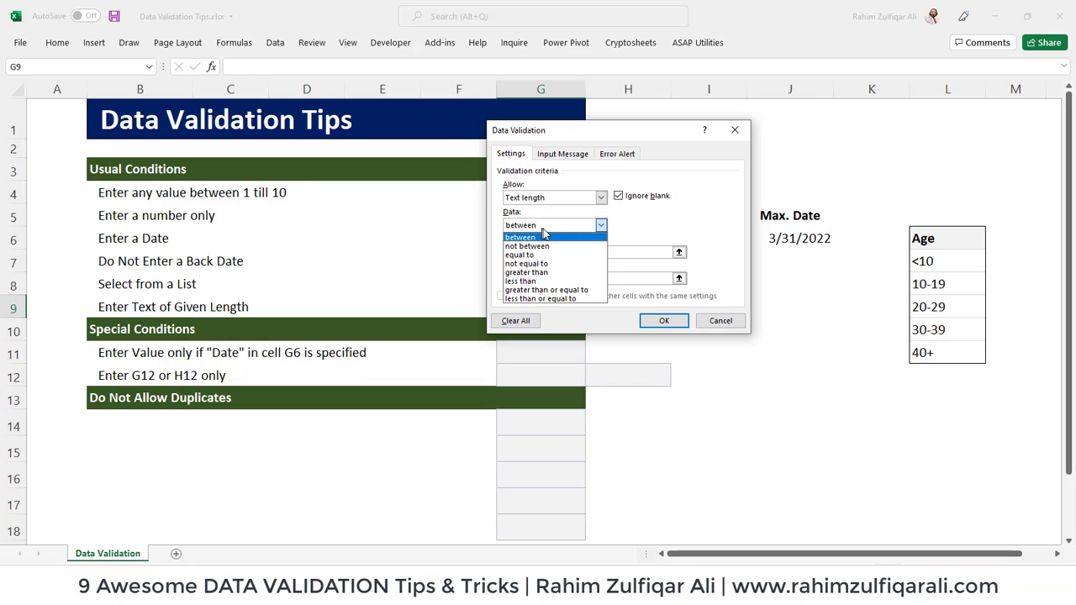
pyautogui.click(550, 284)
pyautogui.click(601, 225)
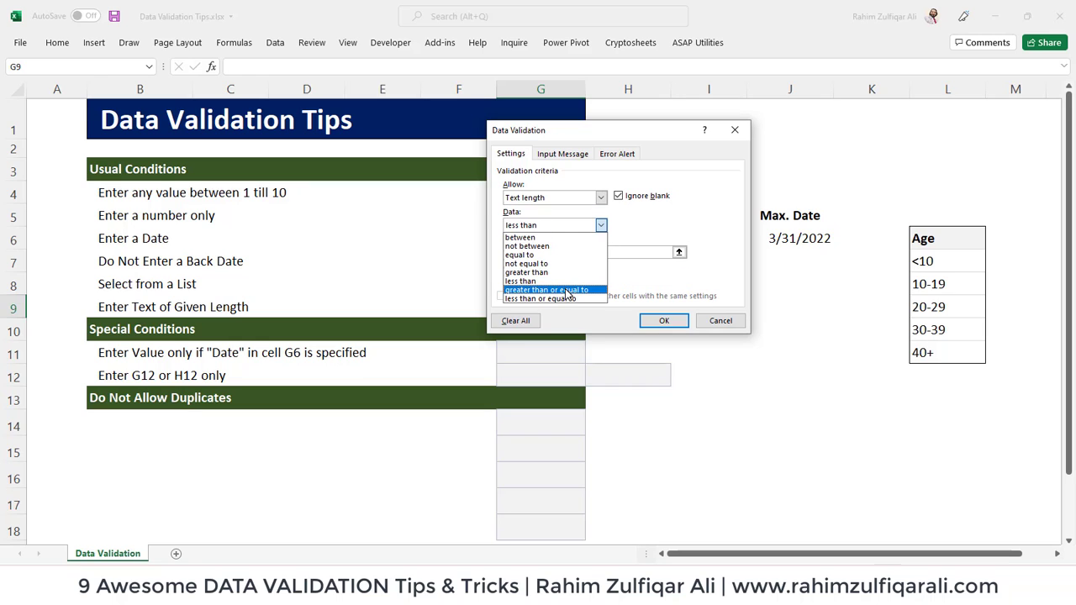
pyautogui.click(558, 299)
pyautogui.click(538, 253)
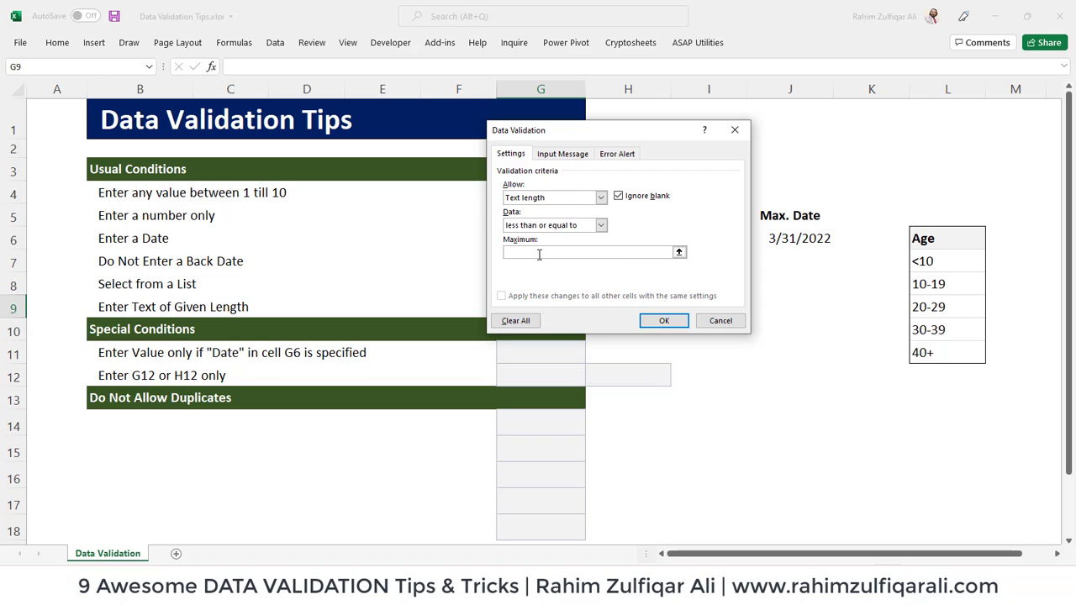
pyautogui.write('7')
pyautogui.click(663, 320)
# - Enter a five-letter first name in G9 and try to extend it to eight characters with a second name
pyautogui.write('Rahim')
pyautogui.press('Return')
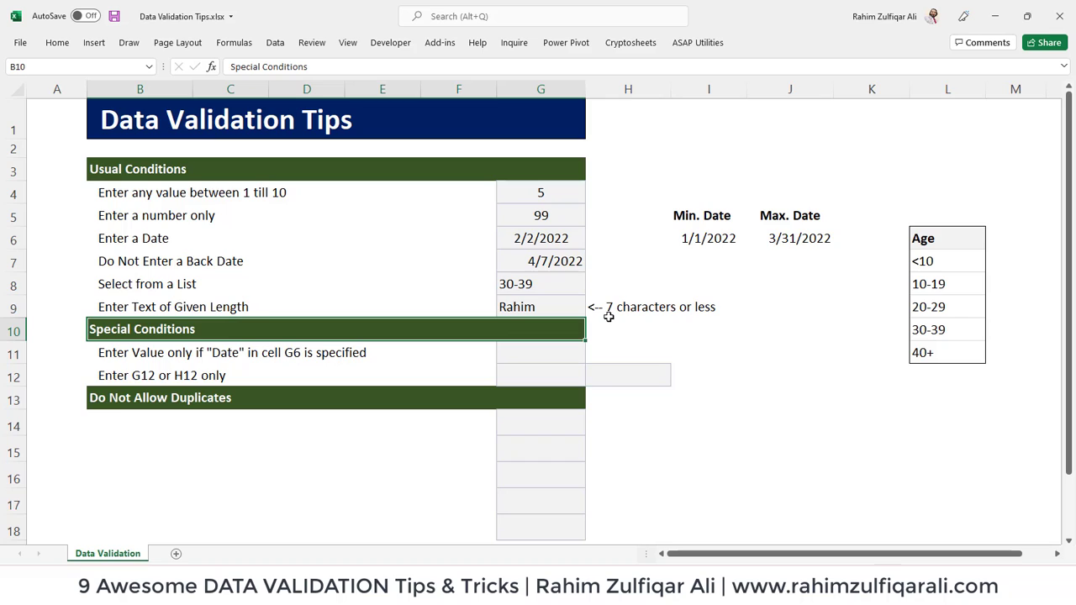
pyautogui.press('Up')
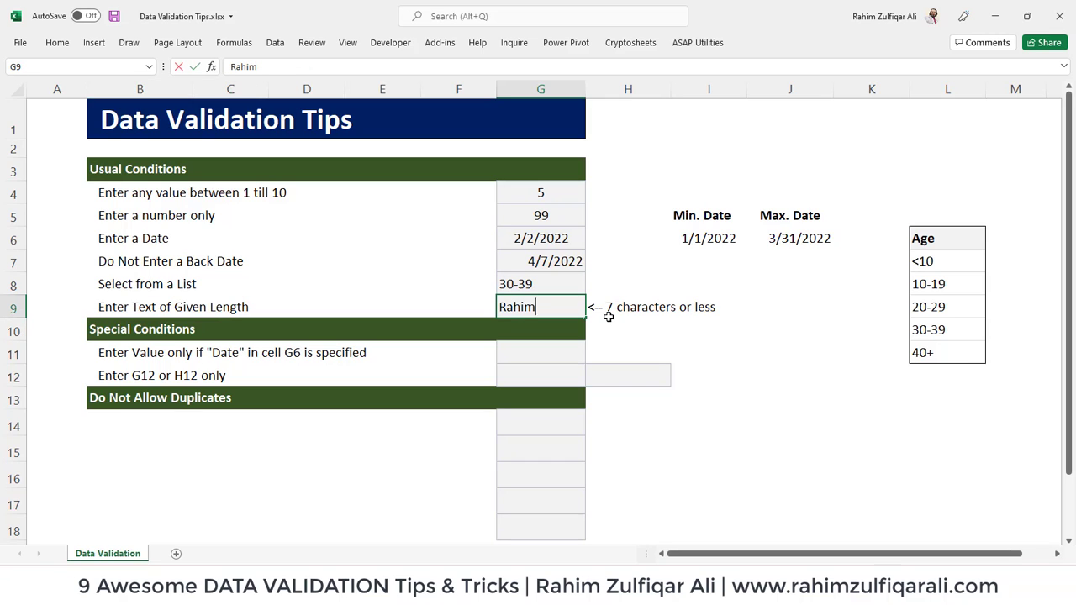
pyautogui.write('Ali')
pyautogui.press('Return')
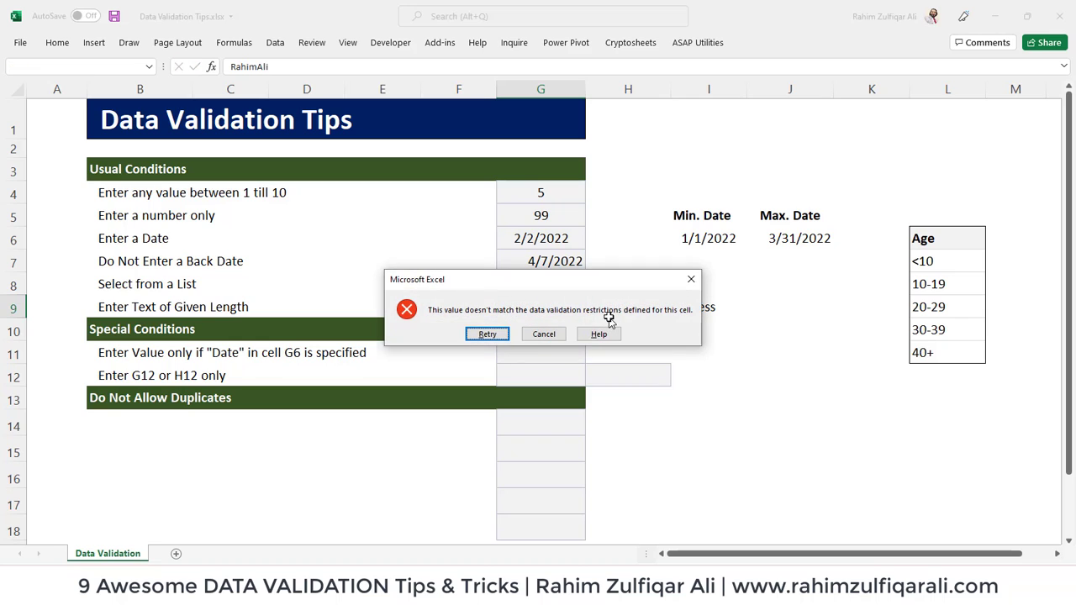
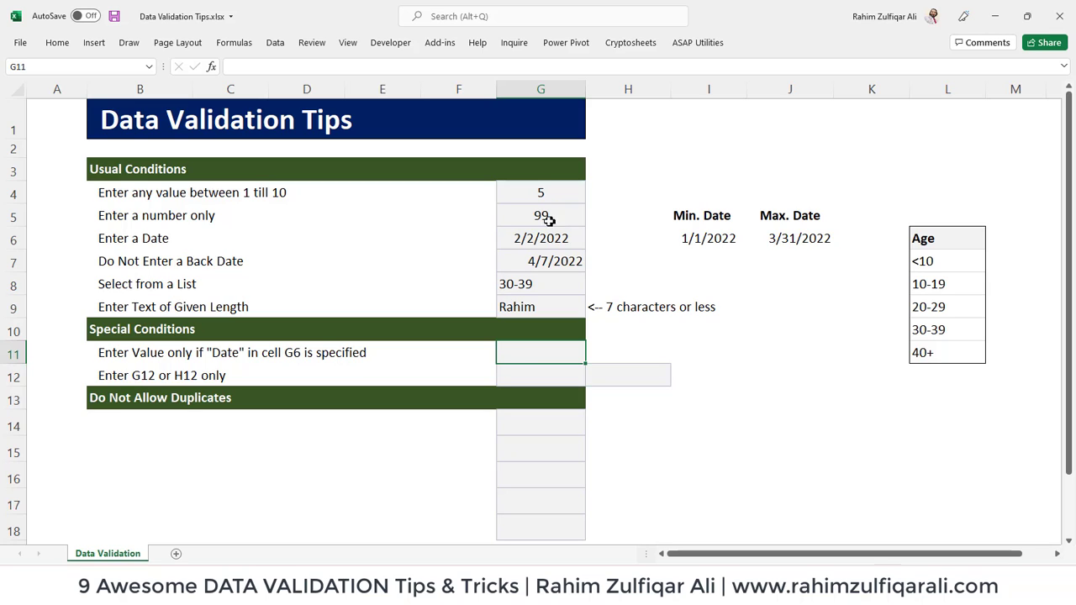
# - Fill the date cell G6 with yellow to highlight it
pyautogui.click(530, 238)
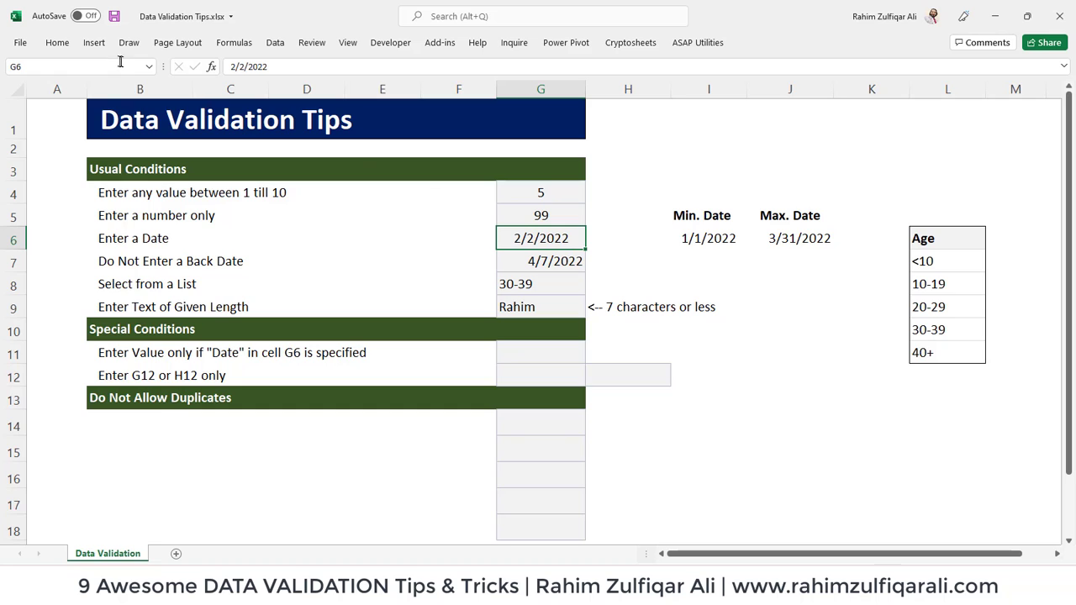
pyautogui.click(57, 42)
pyautogui.click(218, 90)
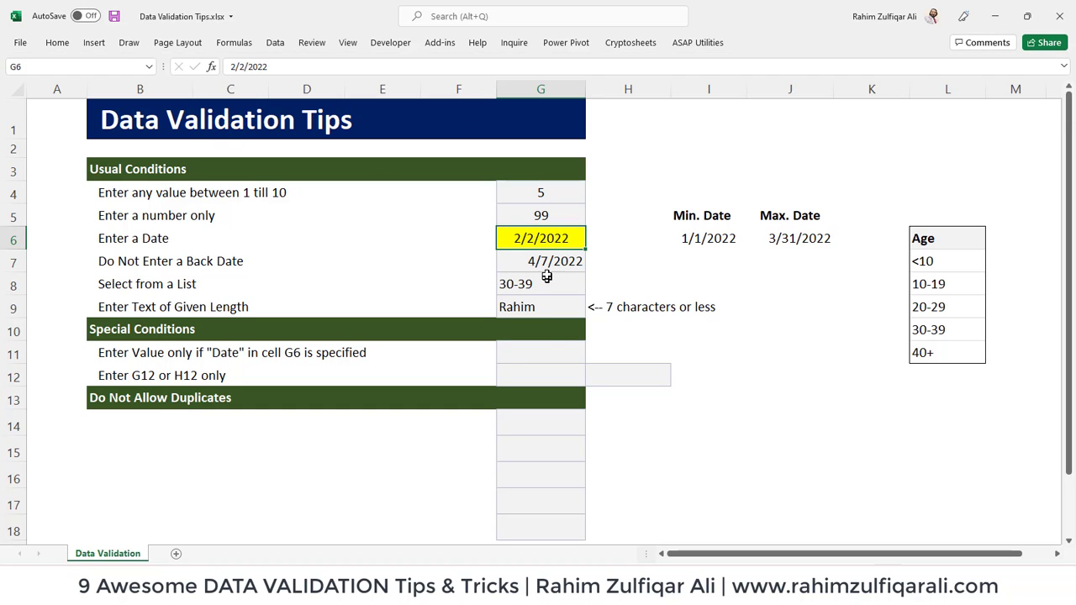
pyautogui.click(543, 355)
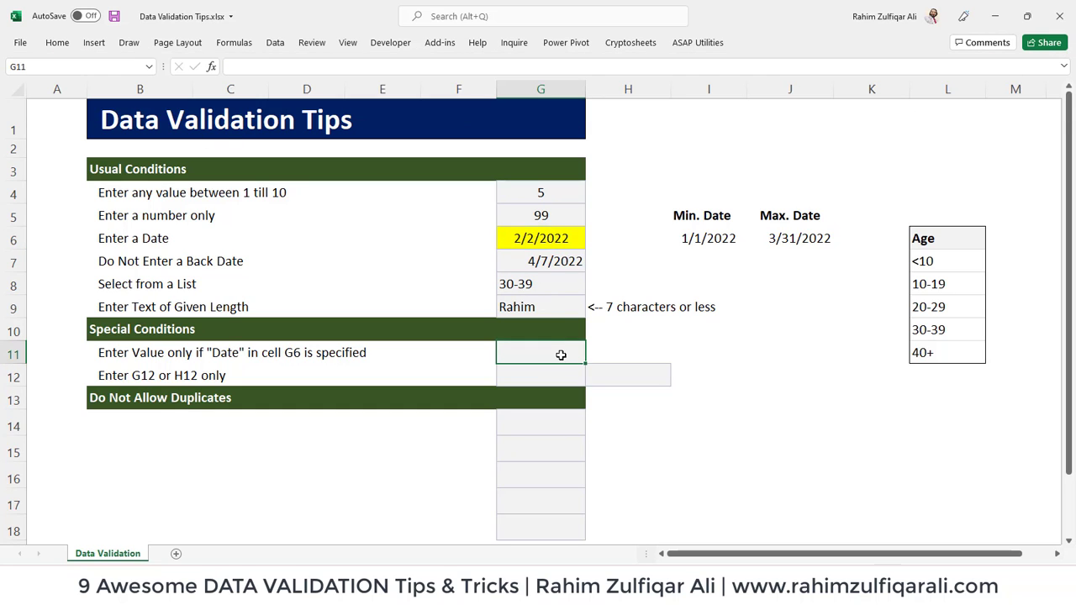
pyautogui.click(540, 235)
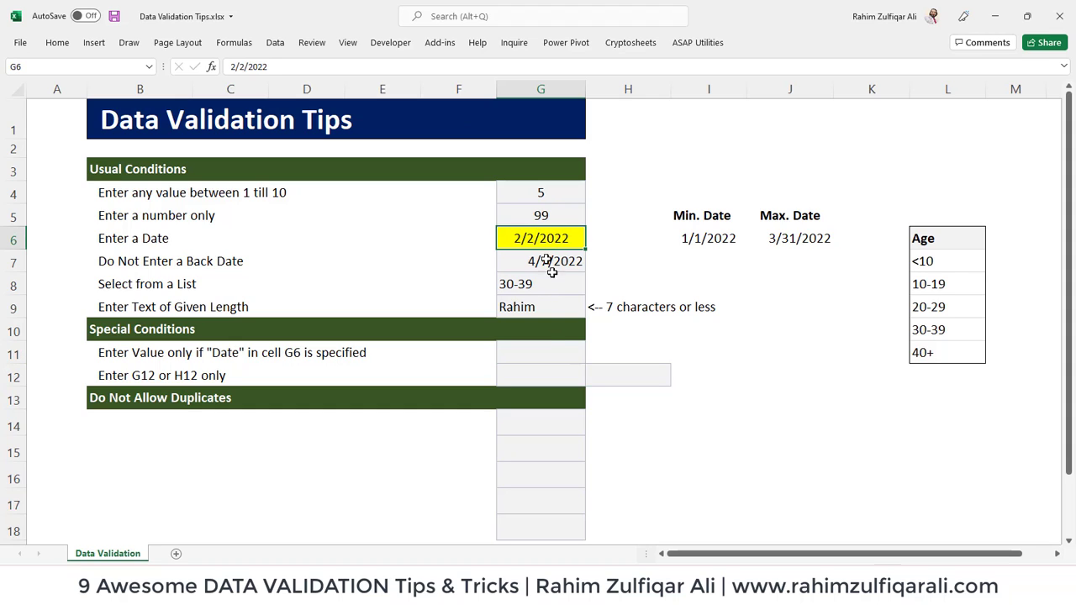
# - Apply a custom validation rule to cell G11 with the formula =$G$6<>"" and Ignore blank turned off
pyautogui.click(544, 351)
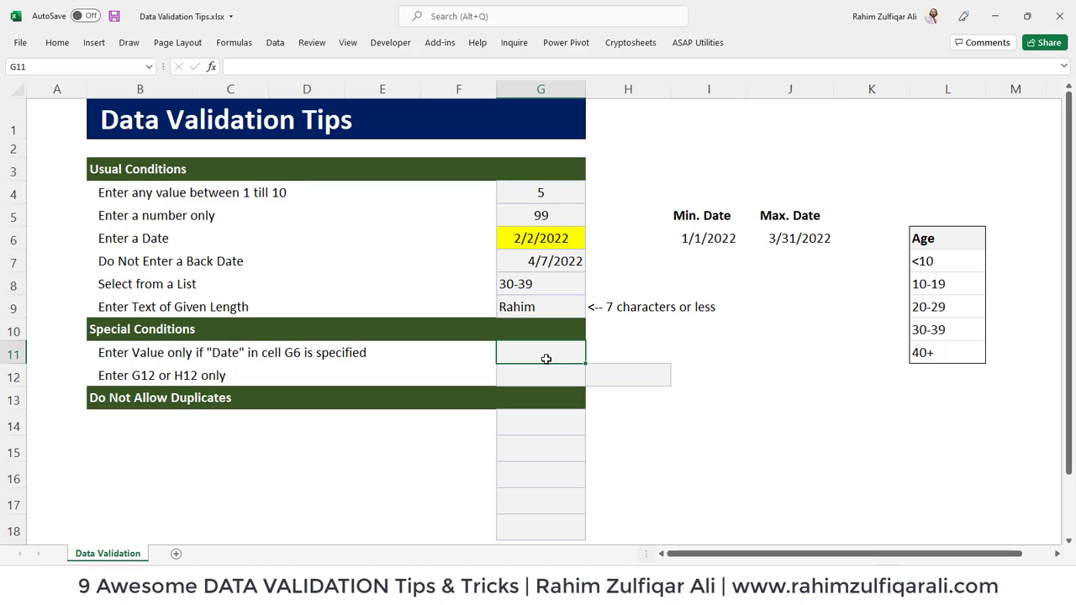
pyautogui.click(273, 43)
pyautogui.click(714, 99)
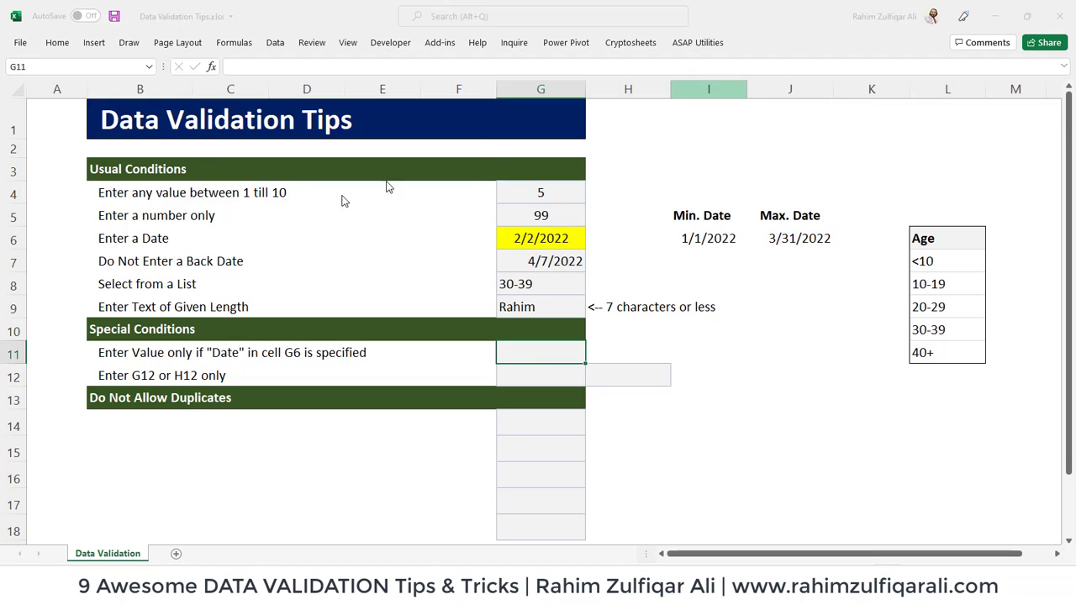
pyautogui.click(515, 198)
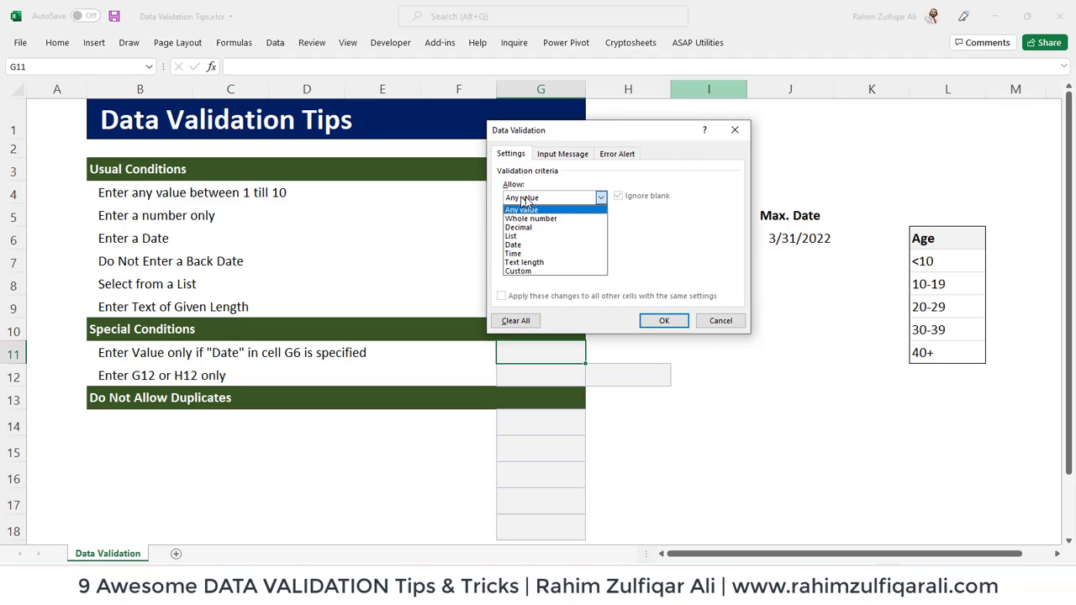
pyautogui.click(530, 272)
pyautogui.click(664, 252)
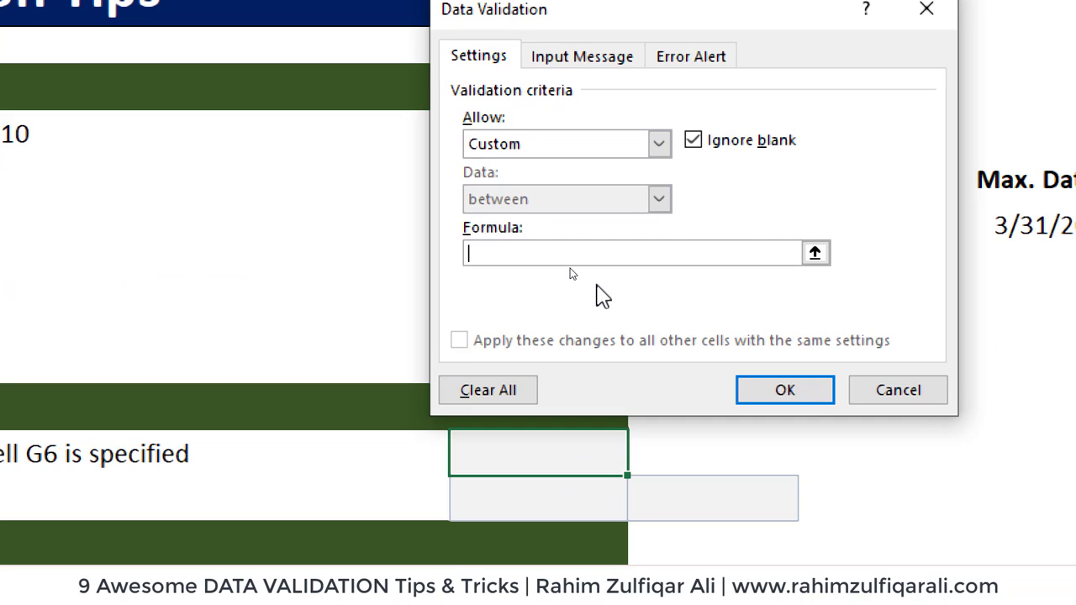
pyautogui.write('=')
pyautogui.moveTo(551, 23); pyautogui.dragTo(90, 191)
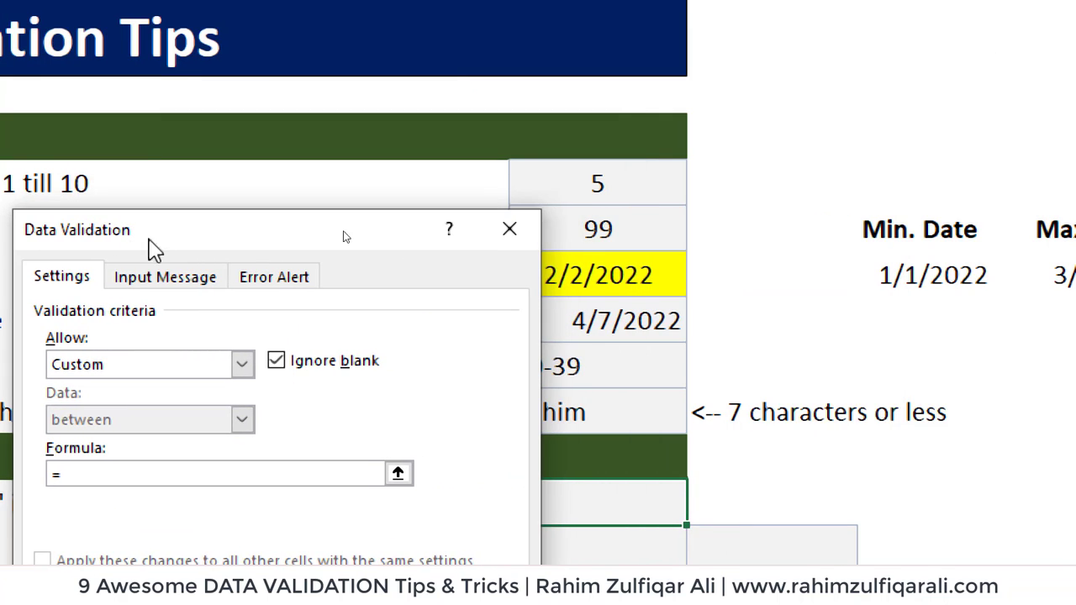
pyautogui.click(612, 284)
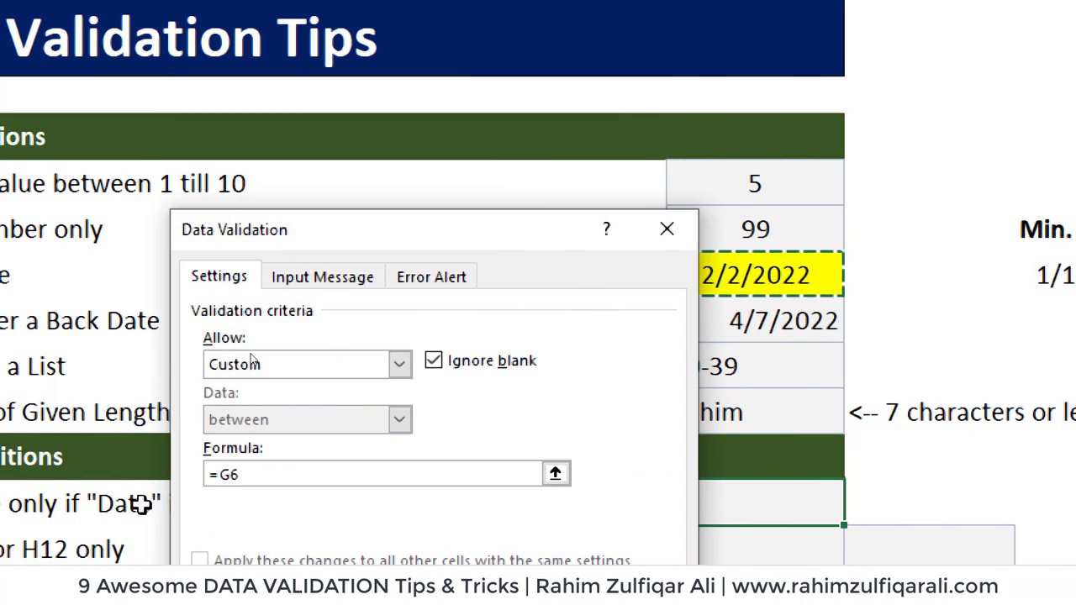
pyautogui.press('F4')
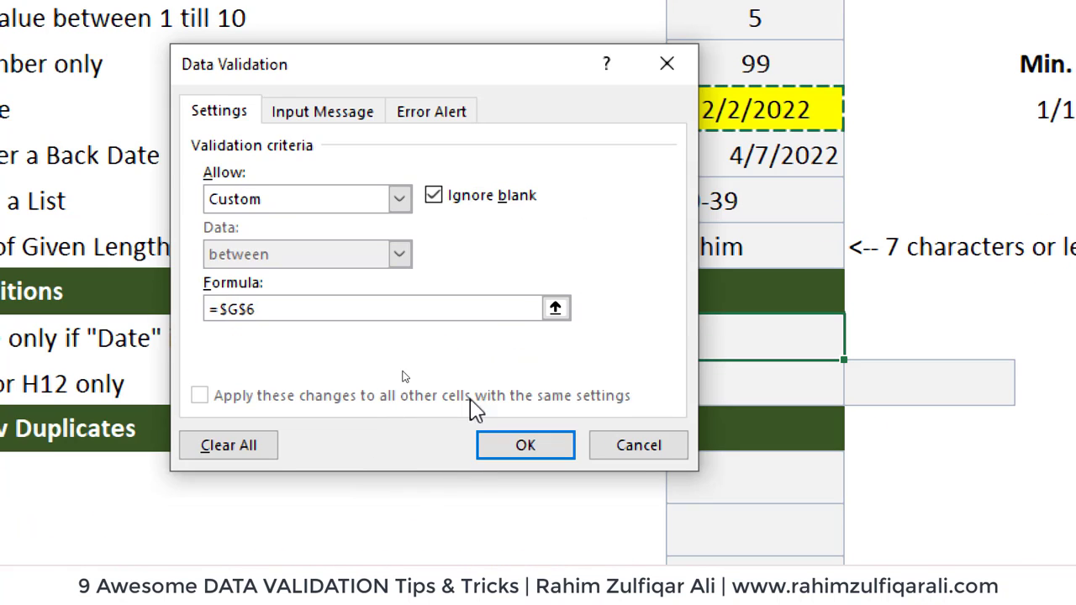
pyautogui.write('<>')
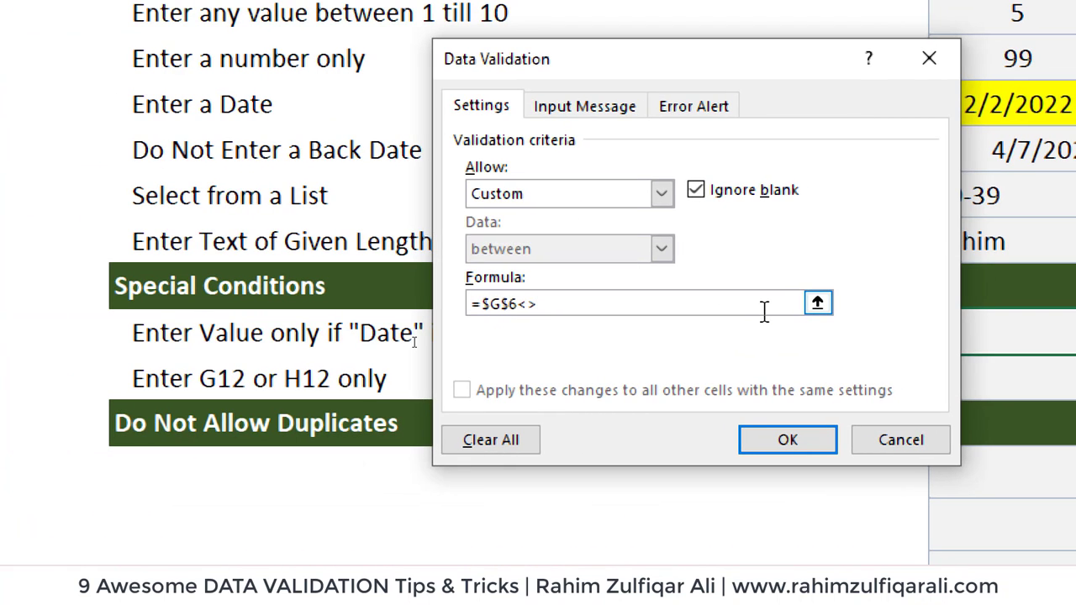
pyautogui.write('""')
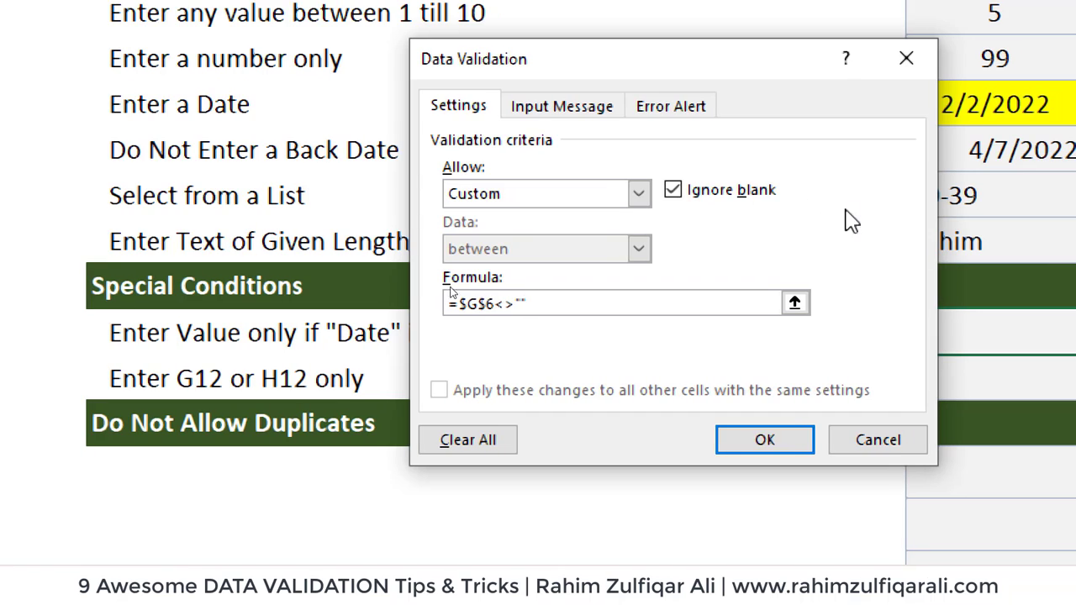
pyautogui.click(682, 200)
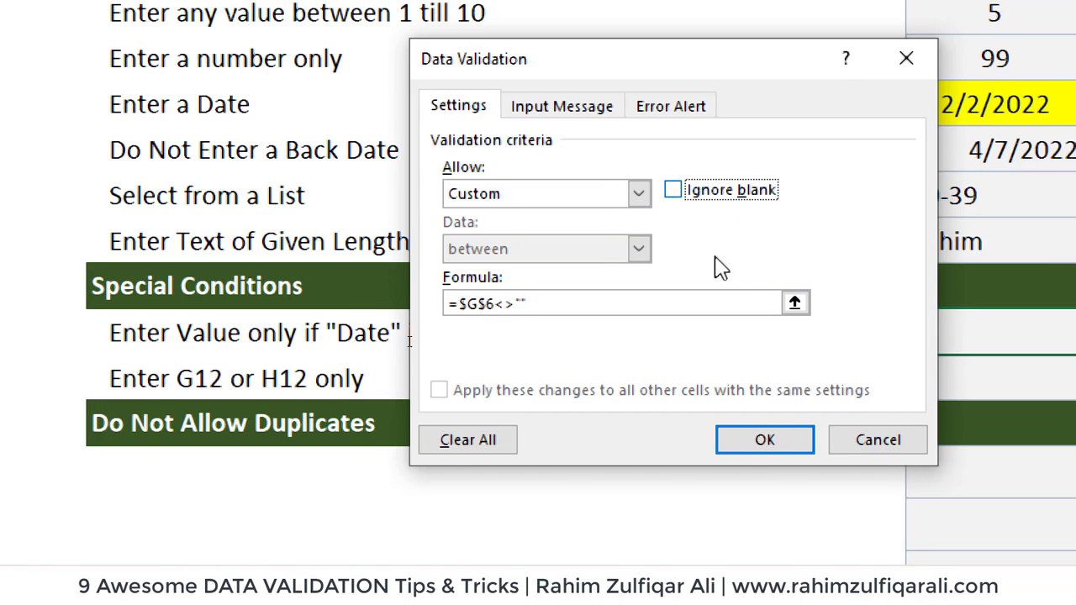
pyautogui.click(760, 441)
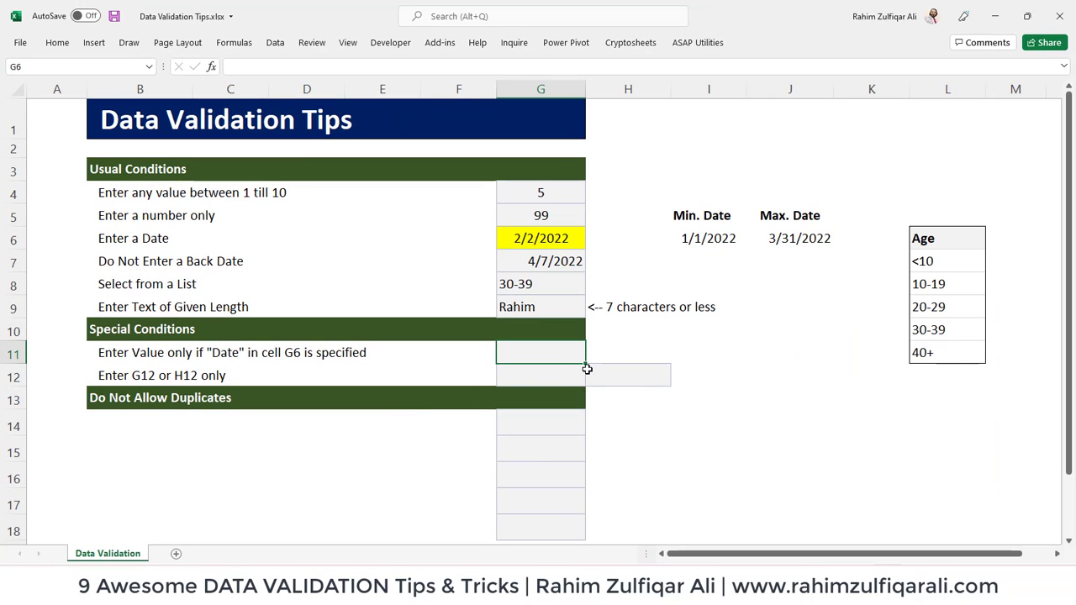
# - Test G11's rule by entering a first name while G6 holds a date, and clear the entry
pyautogui.write('Rahim')
pyautogui.press('Return')
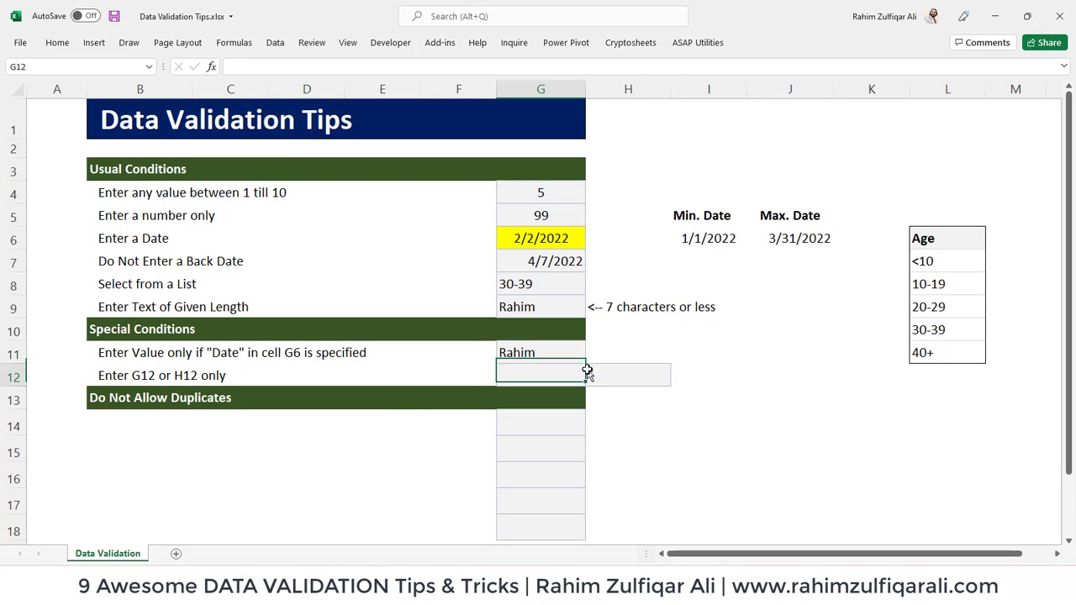
pyautogui.press('Up')
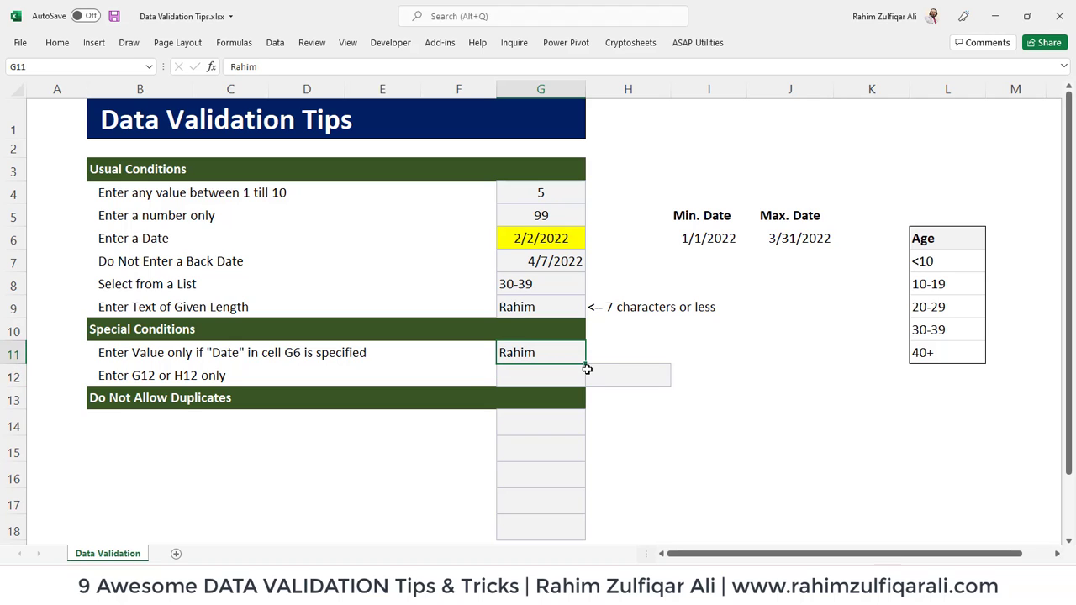
pyautogui.press('Delete')
# - Clear the date from the yellow cell G6
pyautogui.press('Up')
pyautogui.press('Up')
pyautogui.press('Up')
pyautogui.press('Up')
pyautogui.press('Up')
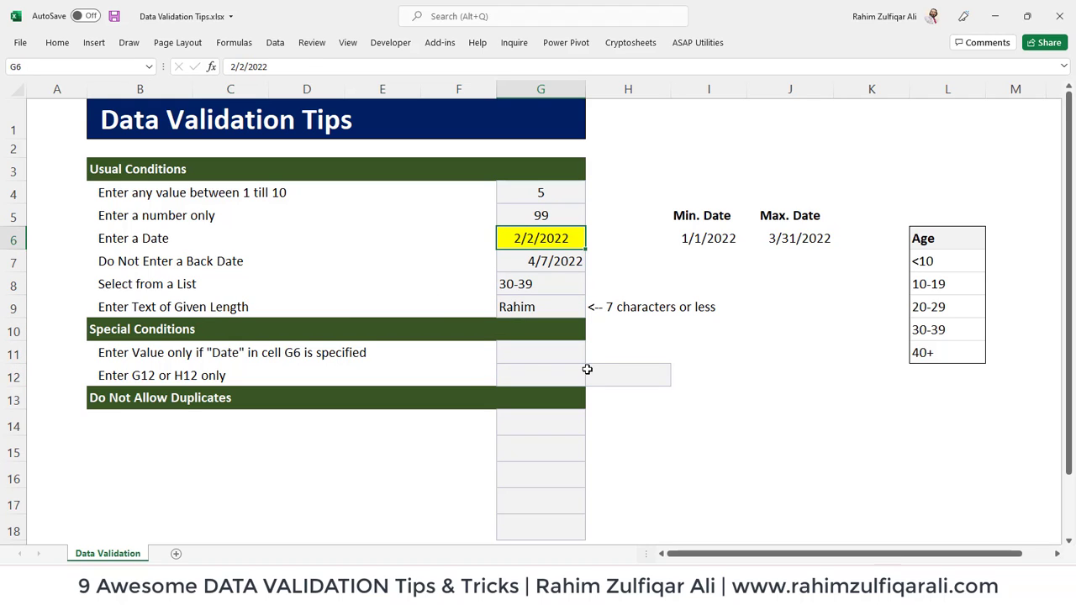
pyautogui.press('Delete')
# - Try to enter a first name in G11 while G6 is empty, and cancel the entry
pyautogui.press('Down')
pyautogui.press('Down')
pyautogui.press('Down')
pyautogui.press('Down')
pyautogui.press('Down')
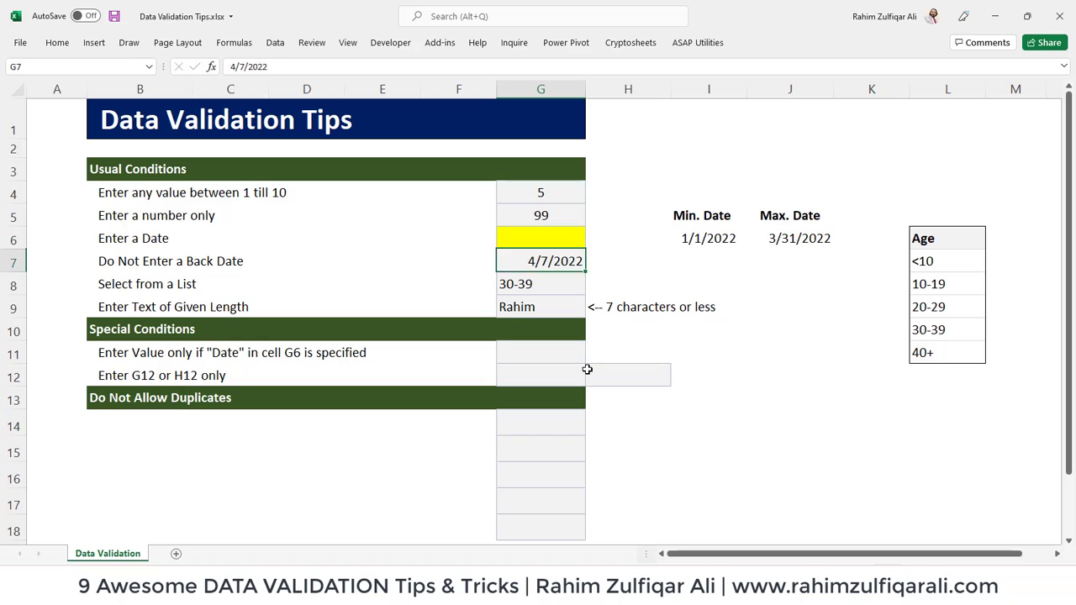
pyautogui.write('Rahim')
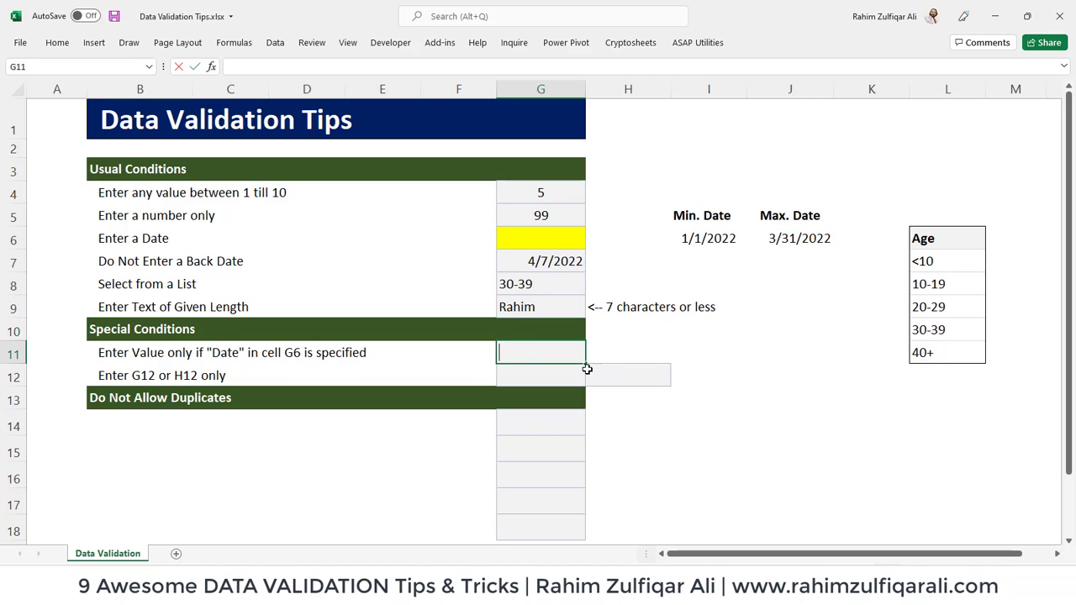
pyautogui.press('Return')
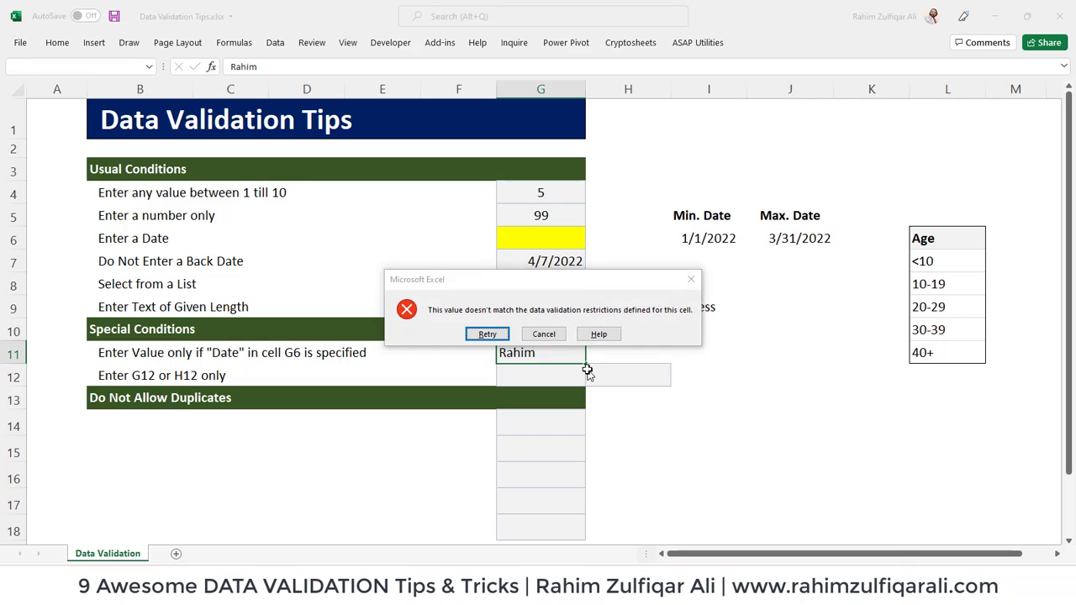
pyautogui.press('Escape')
# - Enter the date 1/1/2022 in cell G6
pyautogui.press('Up')
pyautogui.press('Up')
pyautogui.press('Up')
pyautogui.press('Up')
pyautogui.press('Up')
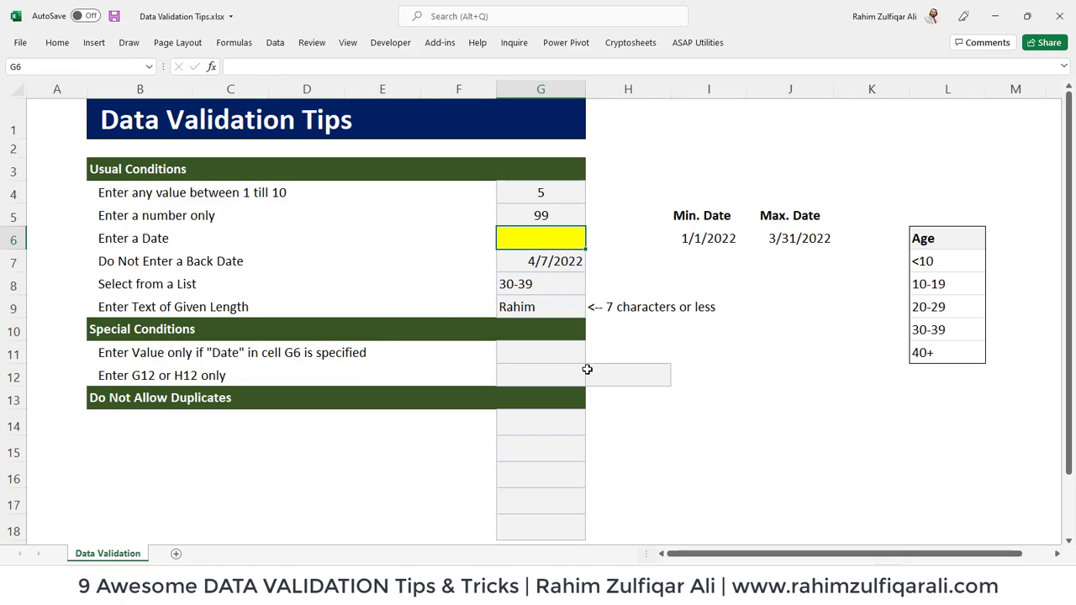
pyautogui.write('1/1/2022')
pyautogui.press('Return')
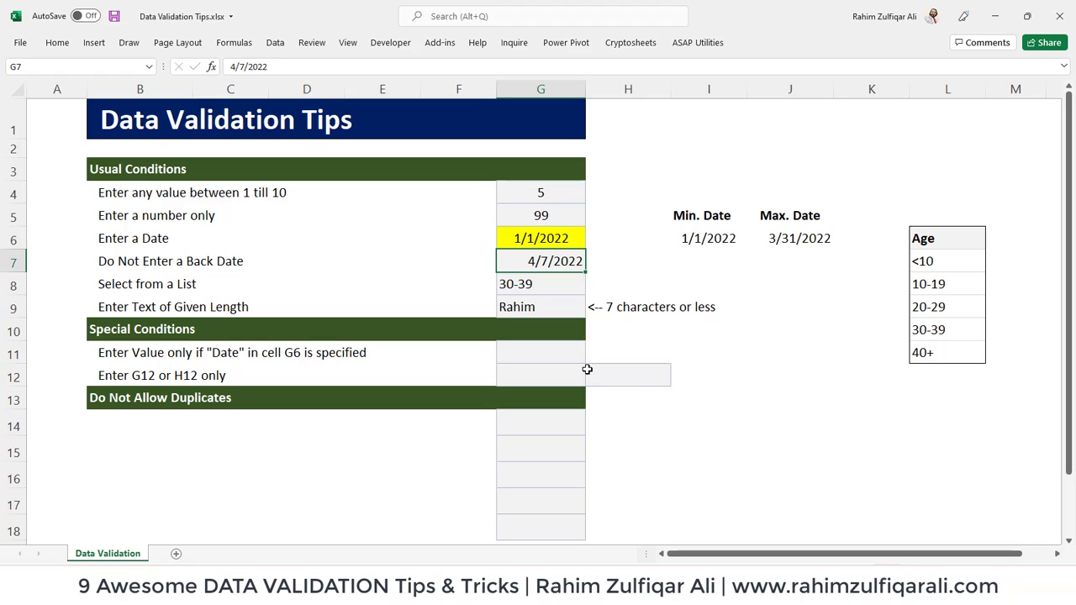
# - Enter a three-letter first name in G11 to retest its rule with G6 filled
pyautogui.press('Down')
pyautogui.press('Down')
pyautogui.press('Down')
pyautogui.press('Down')
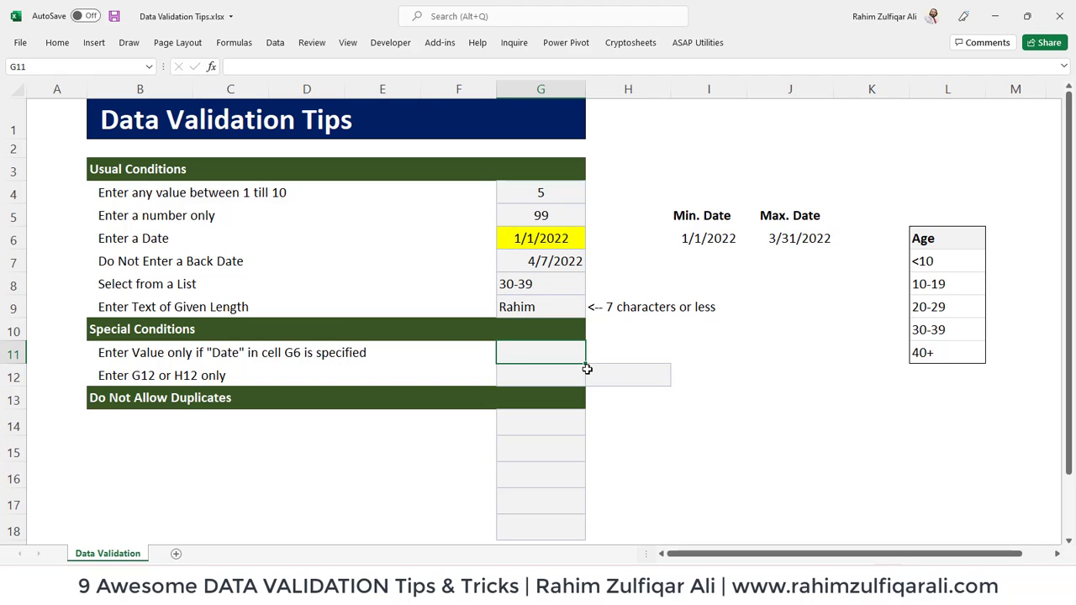
pyautogui.write('Ali')
pyautogui.press('Return')
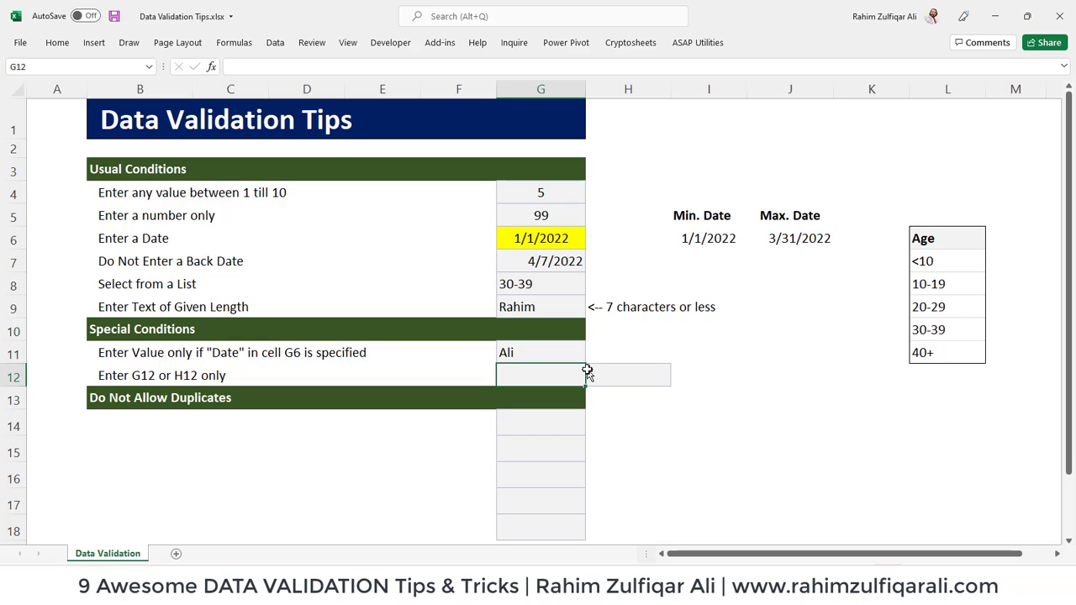
pyautogui.press('Left')
pyautogui.press('Left')
pyautogui.press('Left')
pyautogui.press('Left')
pyautogui.press('Left')
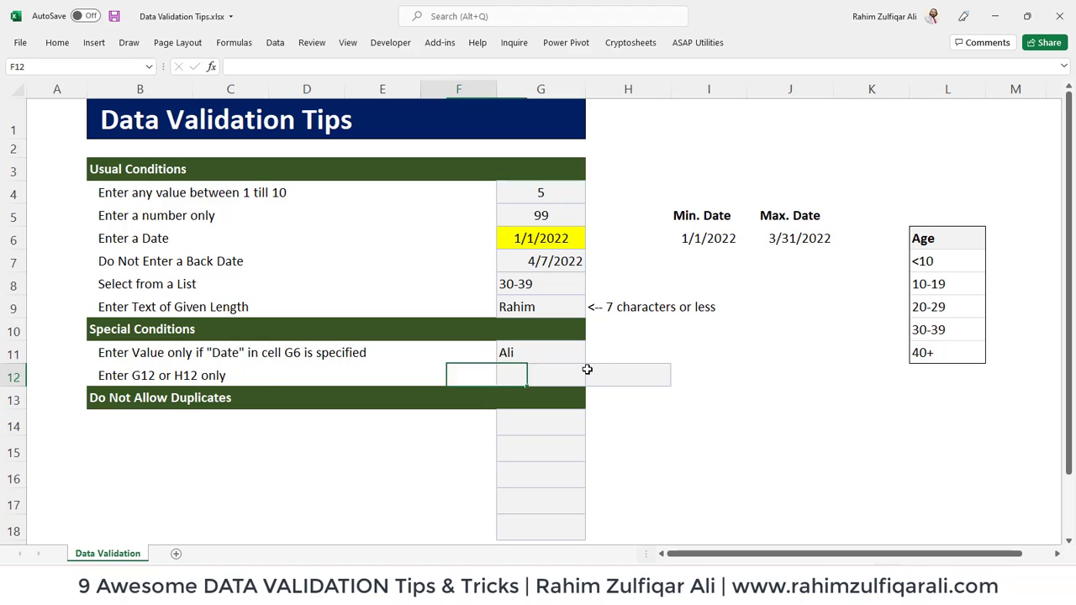
pyautogui.press('Right')
pyautogui.press('Right')
pyautogui.press('Right')
pyautogui.press('Right')
pyautogui.press('Right')
pyautogui.press('Right')
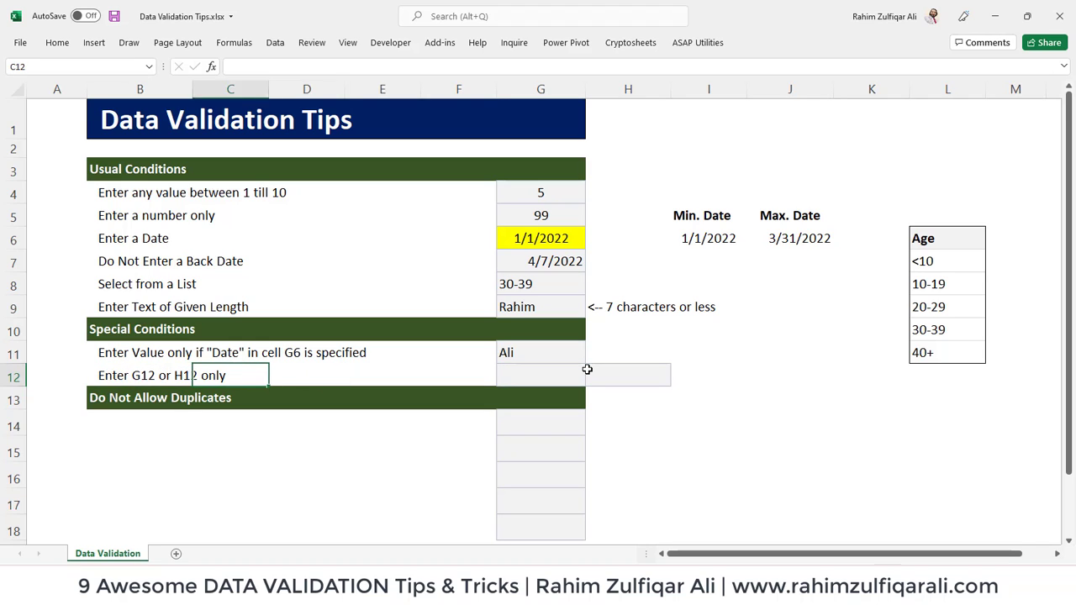
pyautogui.press('Left')
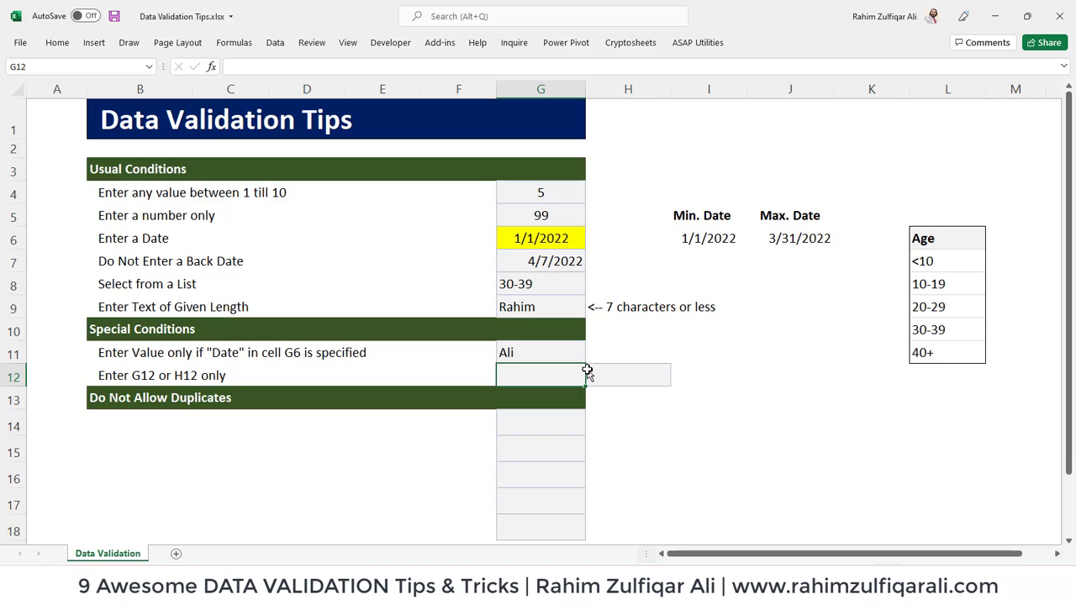
pyautogui.press('Right')
pyautogui.press('Left')
# - Apply a custom validation rule to cells G12:H12 with the formula =counta($G$12:$H$12)<2
pyautogui.moveTo(585, 370); pyautogui.dragTo(587, 371)
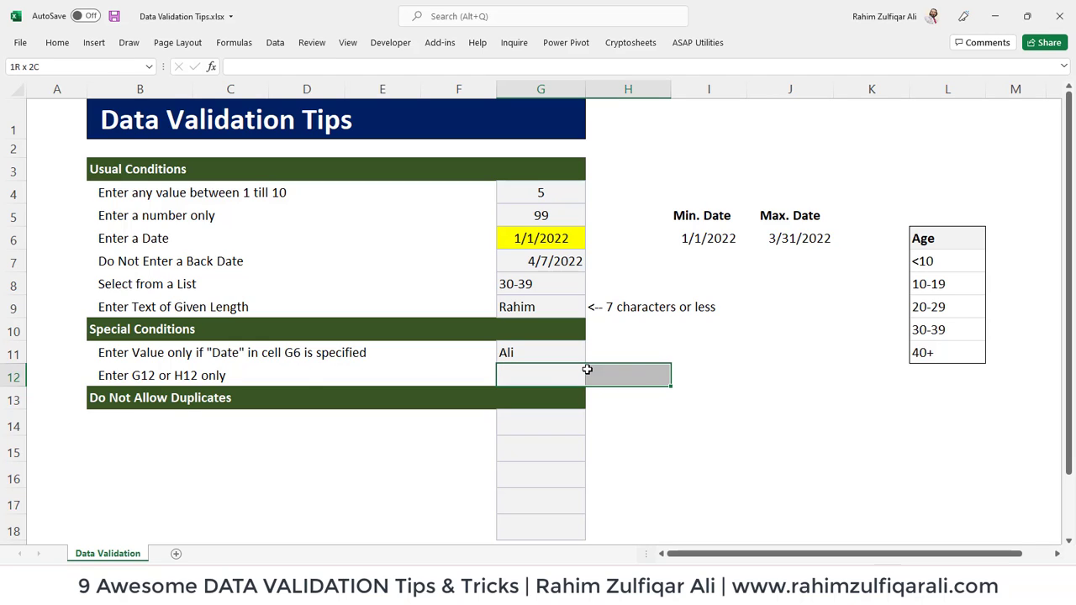
pyautogui.moveTo(587, 370); pyautogui.dragTo(587, 370)
pyautogui.click(275, 42)
pyautogui.click(711, 99)
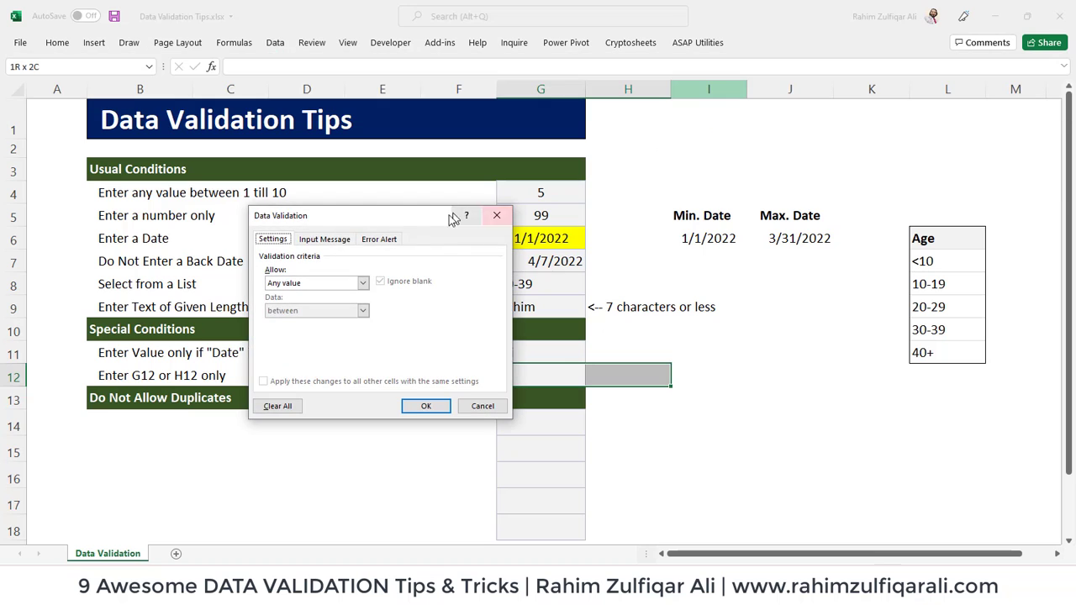
pyautogui.click(329, 284)
pyautogui.click(301, 356)
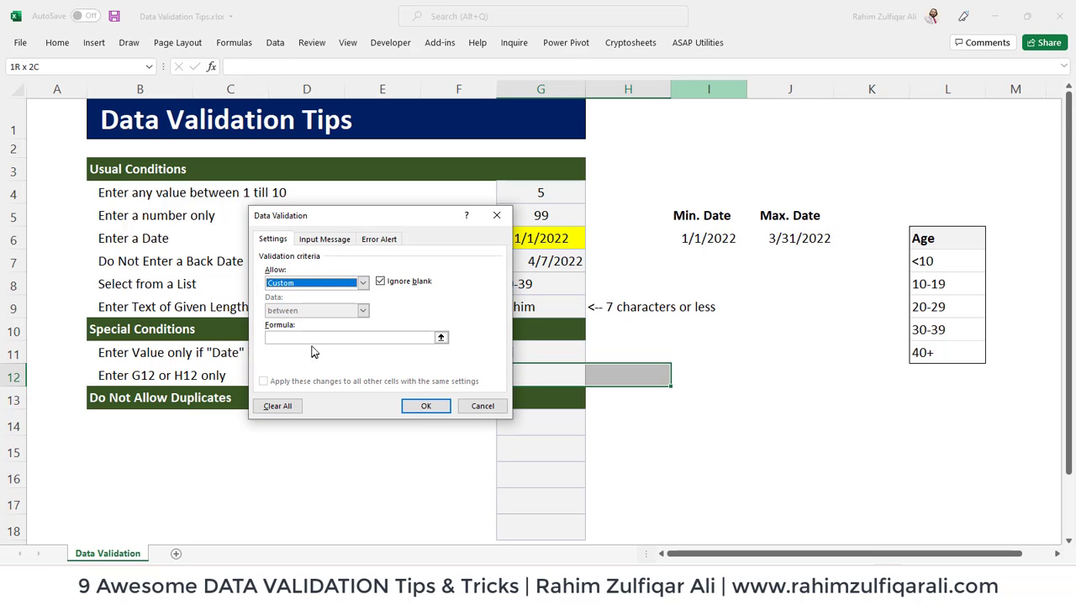
pyautogui.click(317, 337)
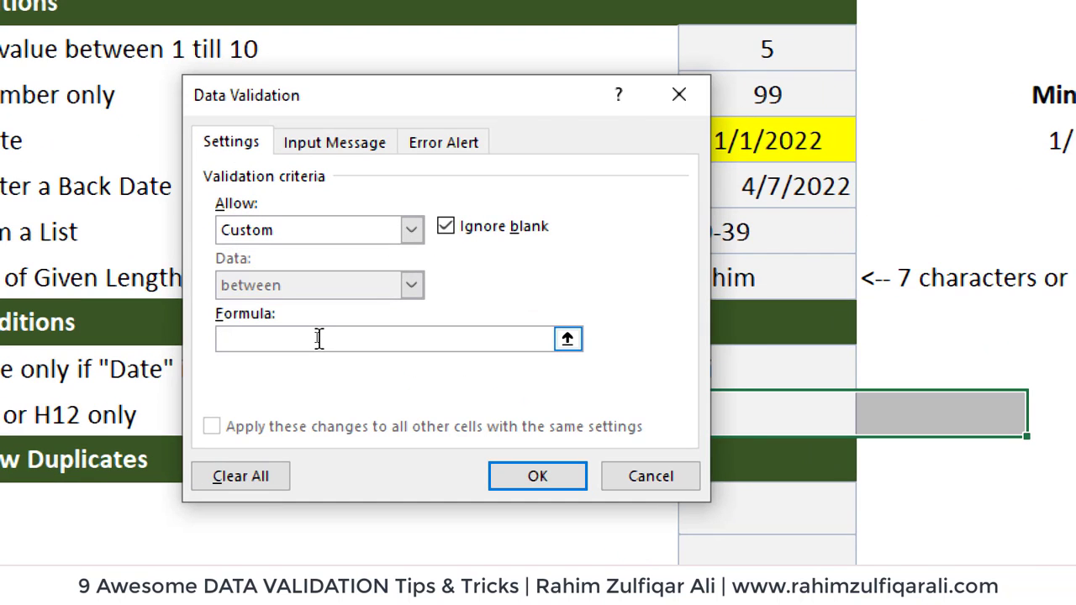
pyautogui.write('=counta(')
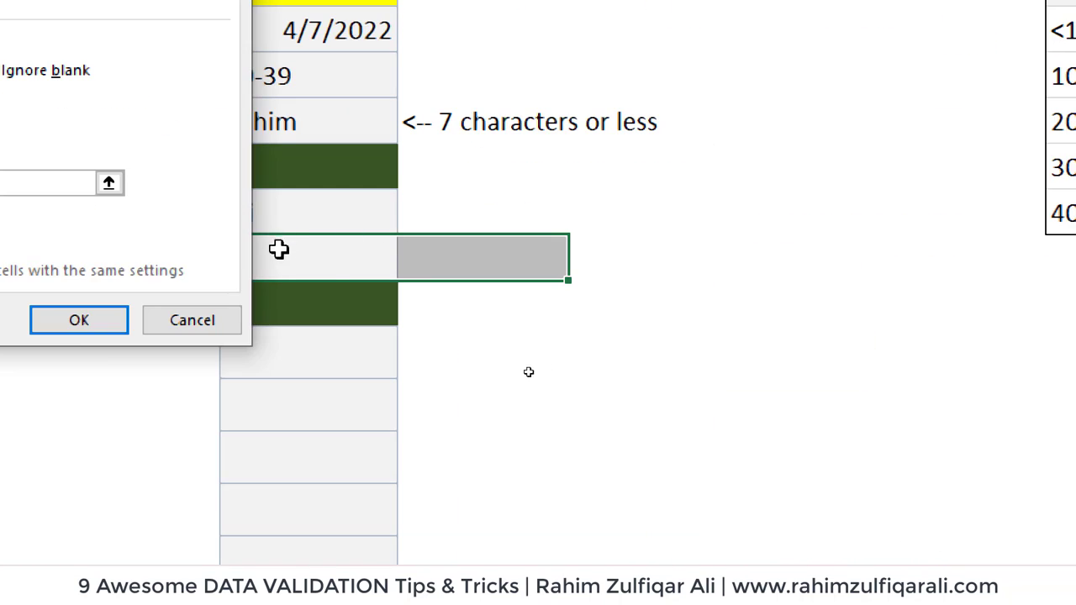
pyautogui.moveTo(278, 248); pyautogui.dragTo(431, 247)
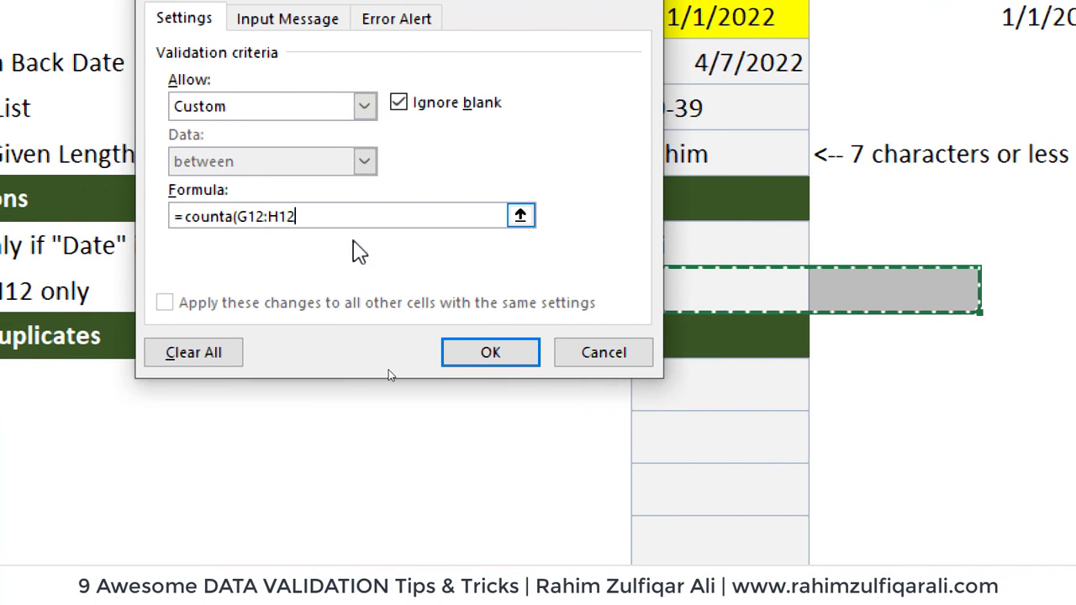
pyautogui.press('F4')
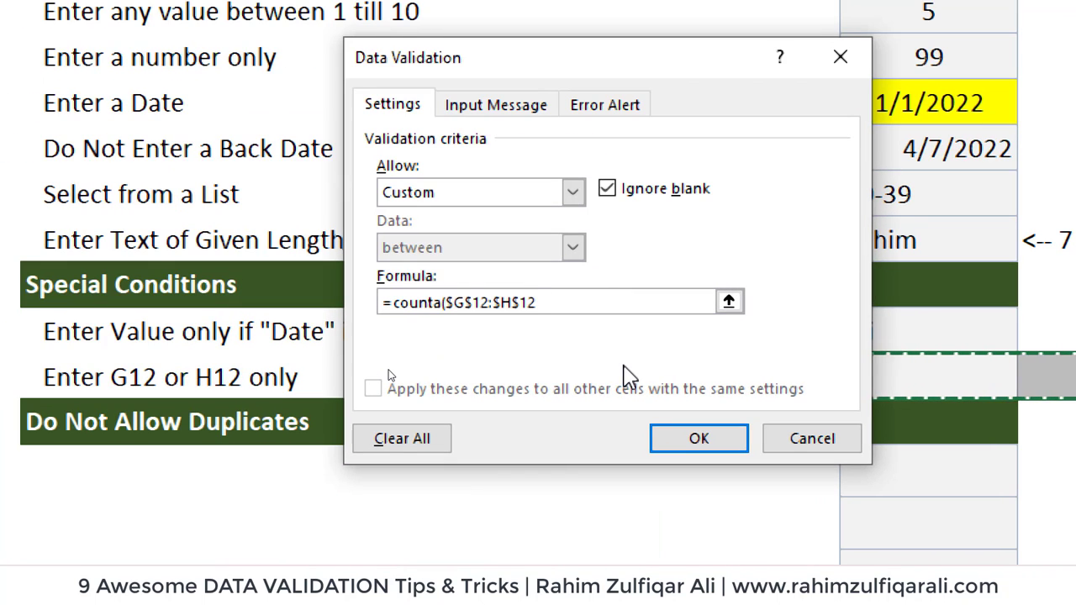
pyautogui.write(')')
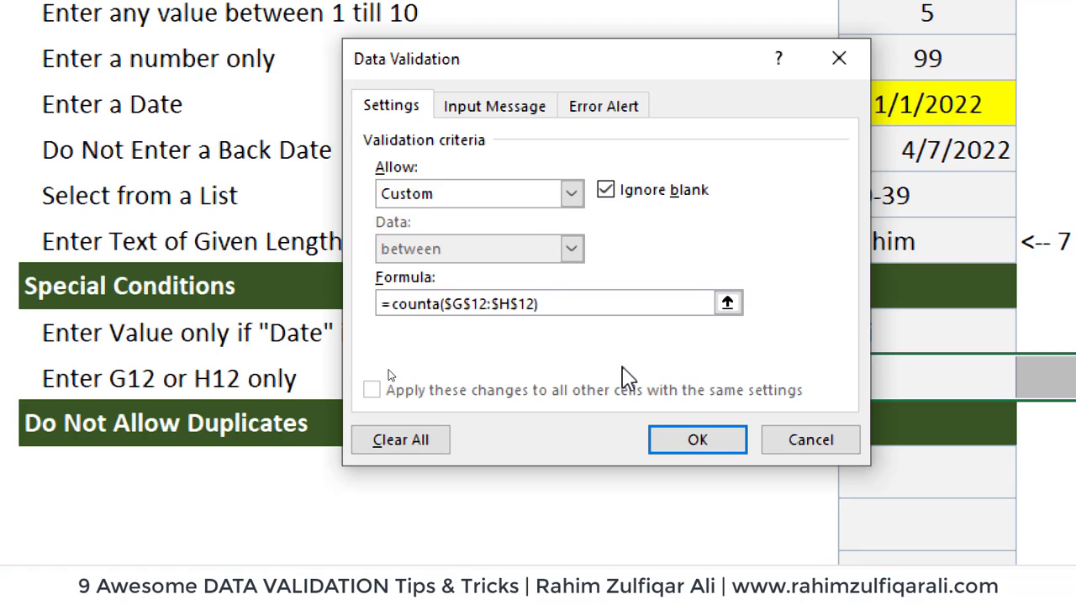
pyautogui.write('<2')
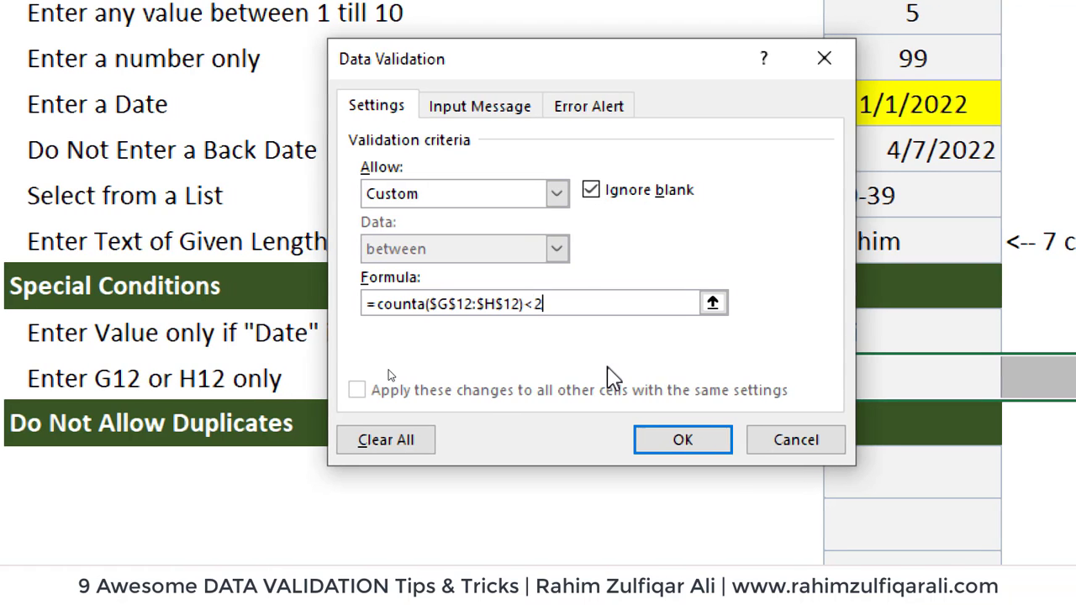
pyautogui.click(658, 437)
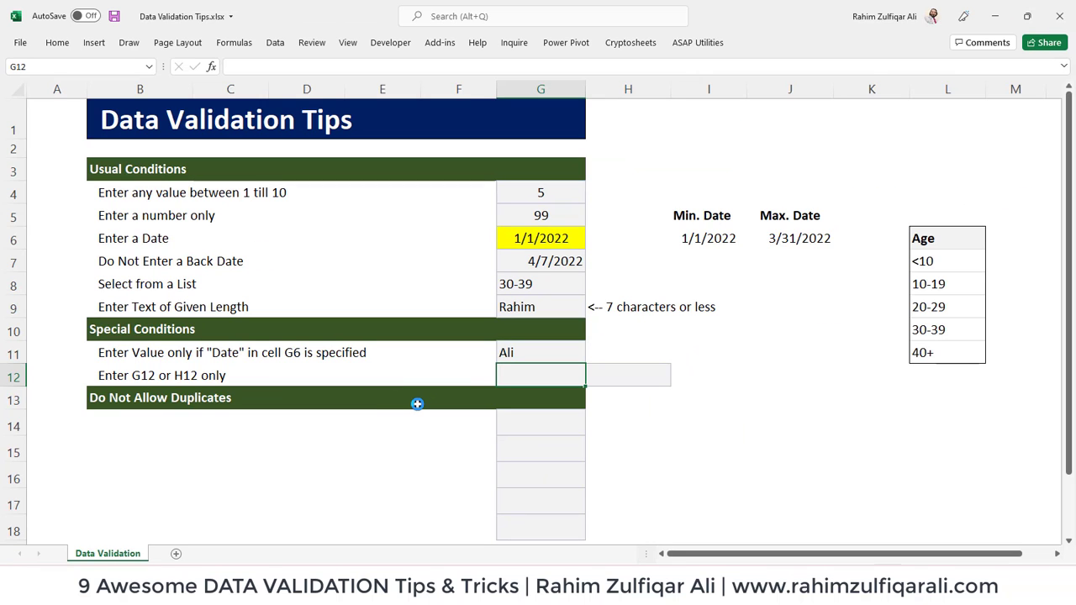
# - Enter Excel in G12, try to enter a three-letter first name in H12, and cancel that second entry
pyautogui.write('Excel')
pyautogui.press('Tab')
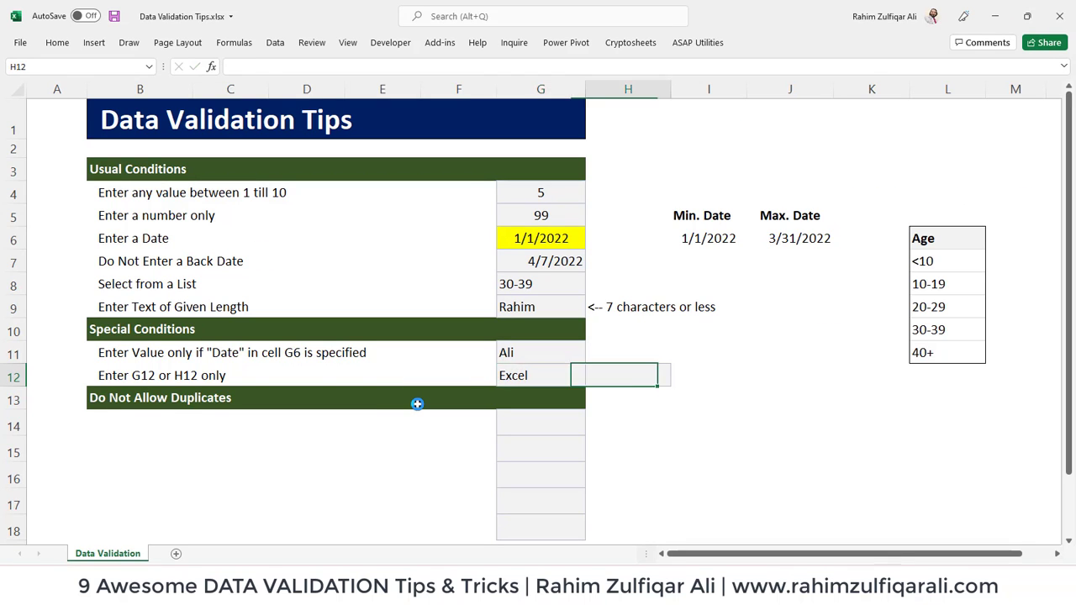
pyautogui.write('Ali')
pyautogui.press('Return')
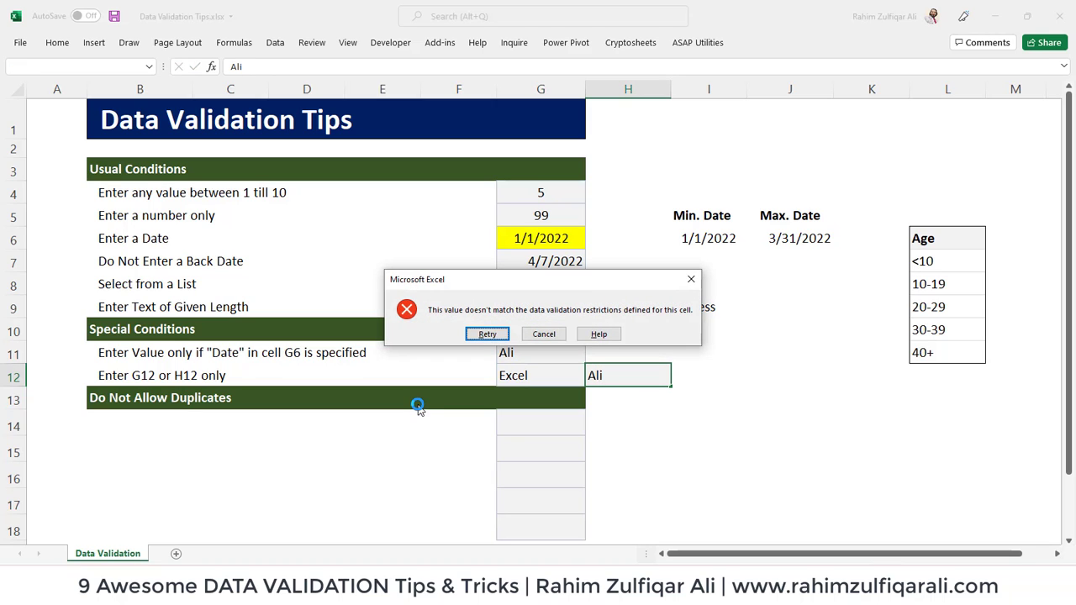
pyautogui.press('Escape')
# - Clear cell G12 and enter Excel in H12 instead
pyautogui.hotkey('shift', 'Tab')
pyautogui.press('Delete')
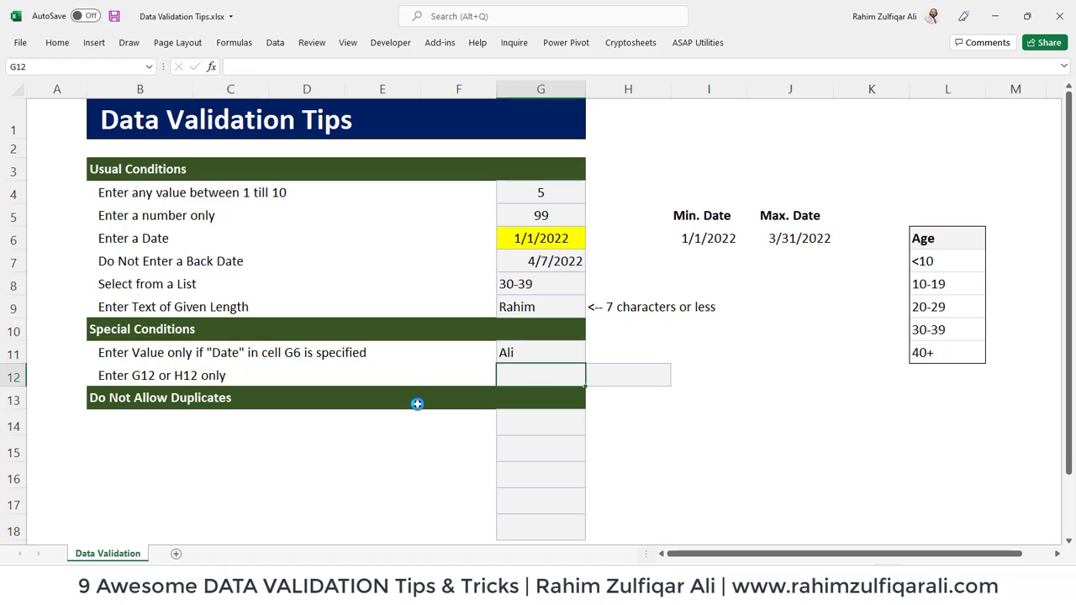
pyautogui.press('Tab')
pyautogui.write('Excel')
pyautogui.press('Return')
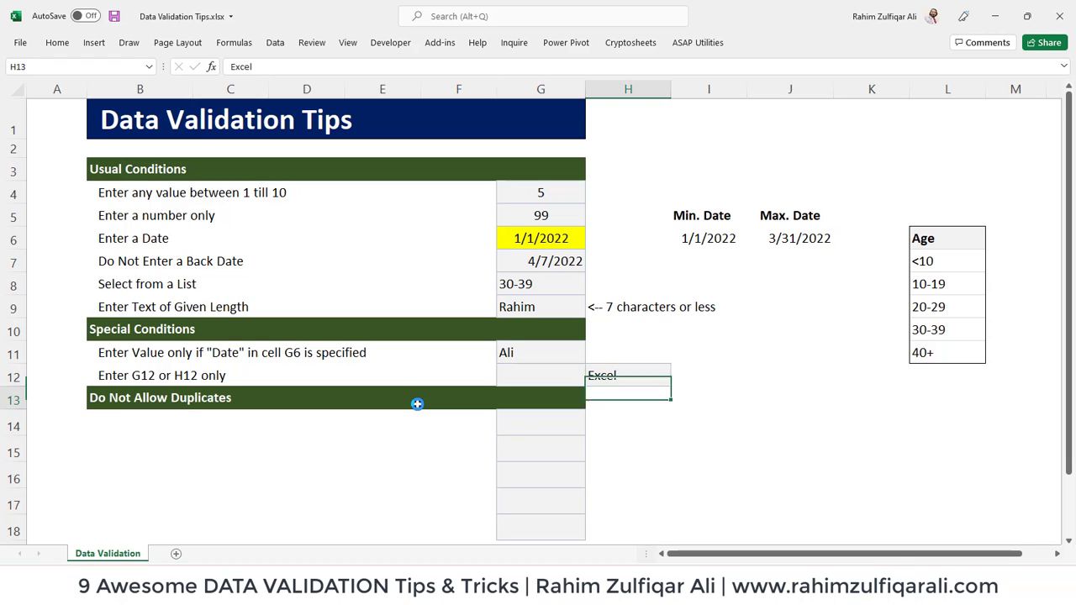
# - Try to enter a three-letter first name in G12 while H12 is filled, and cancel the entry
pyautogui.press('Up')
pyautogui.press('Left')
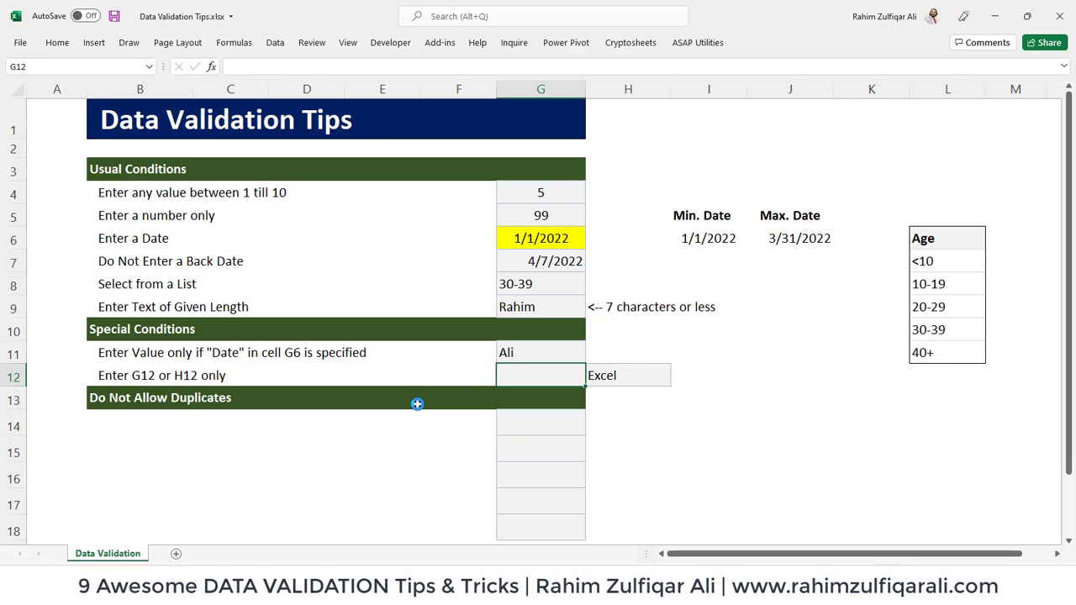
pyautogui.write('Ali')
pyautogui.press('Return')
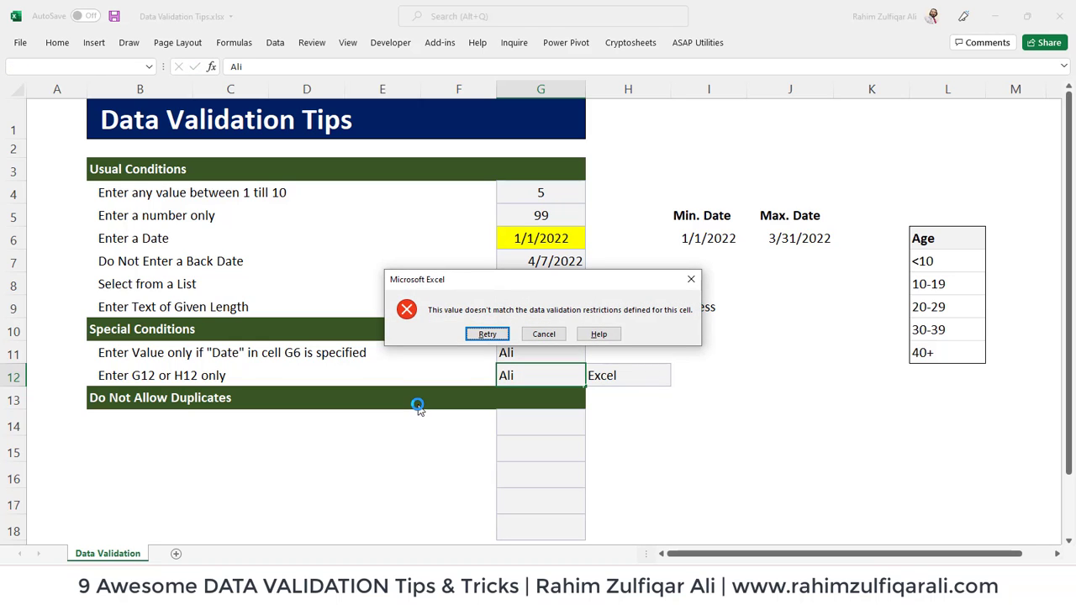
pyautogui.press('Escape')
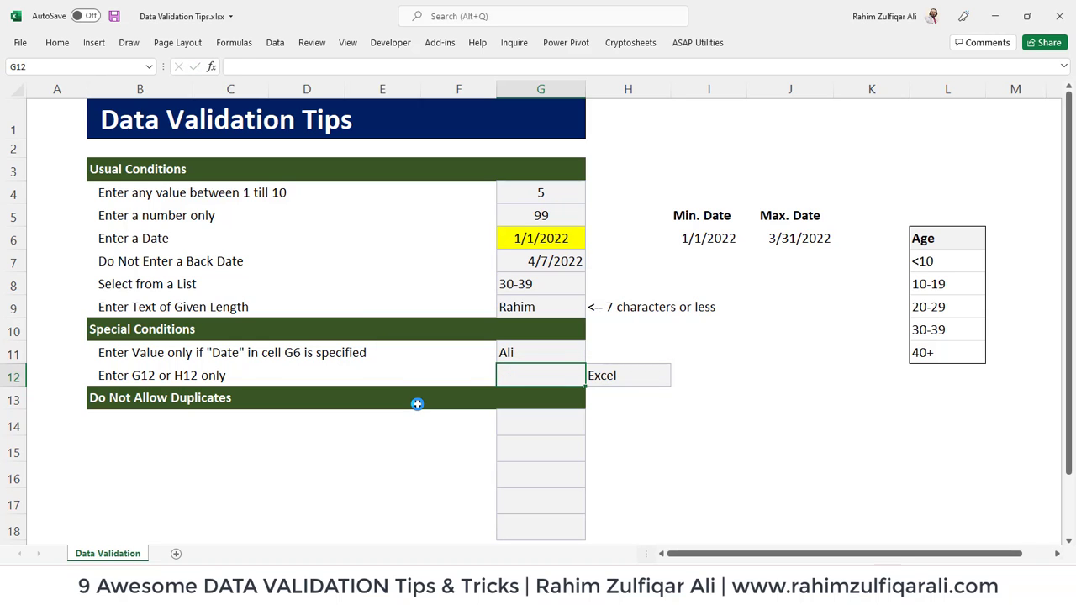
pyautogui.press('Tab')
pyautogui.press('Left')
pyautogui.press('Right')
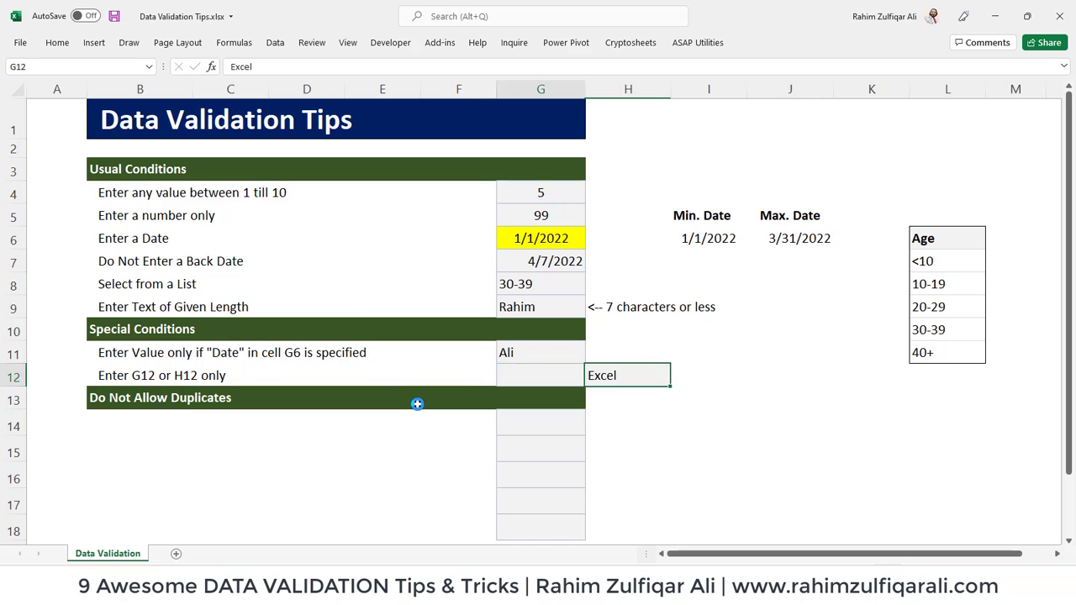
pyautogui.press('Left')
pyautogui.press('Right')
pyautogui.press('Left')
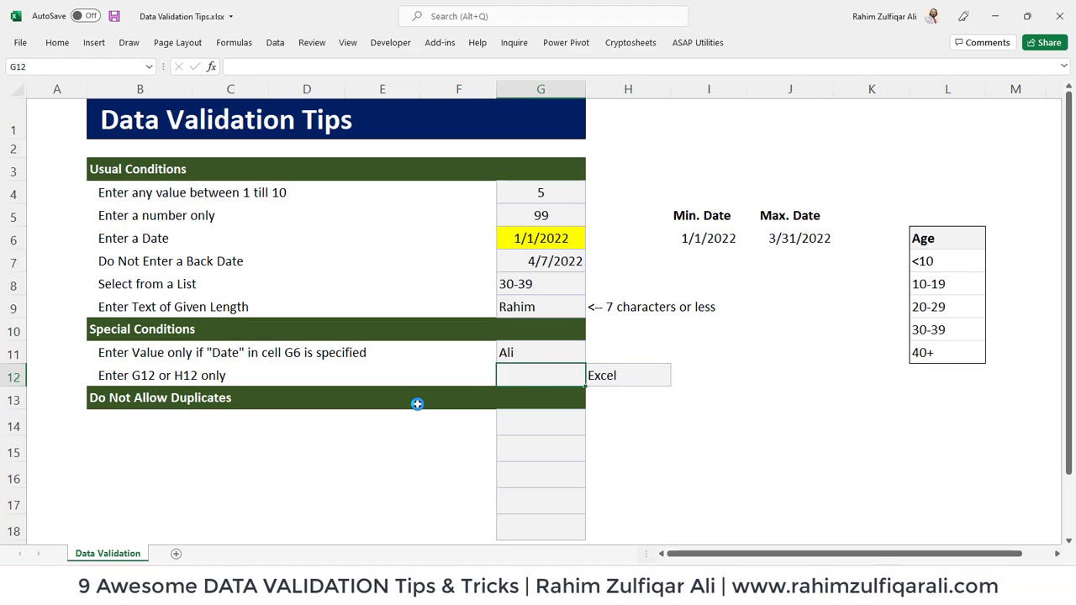
pyautogui.press('Right')
pyautogui.press('Left')
pyautogui.press('Right')
pyautogui.press('Left')
pyautogui.press('Right')
pyautogui.press('Left')
# - Enter four sample first names in G14:G17 under Do Not Allow Duplicates, repeating the first name in G17
pyautogui.press('Down')
pyautogui.press('Down')
pyautogui.press('Down')
pyautogui.press('Down')
pyautogui.press('Down')
pyautogui.press('Down')
pyautogui.press('Down')
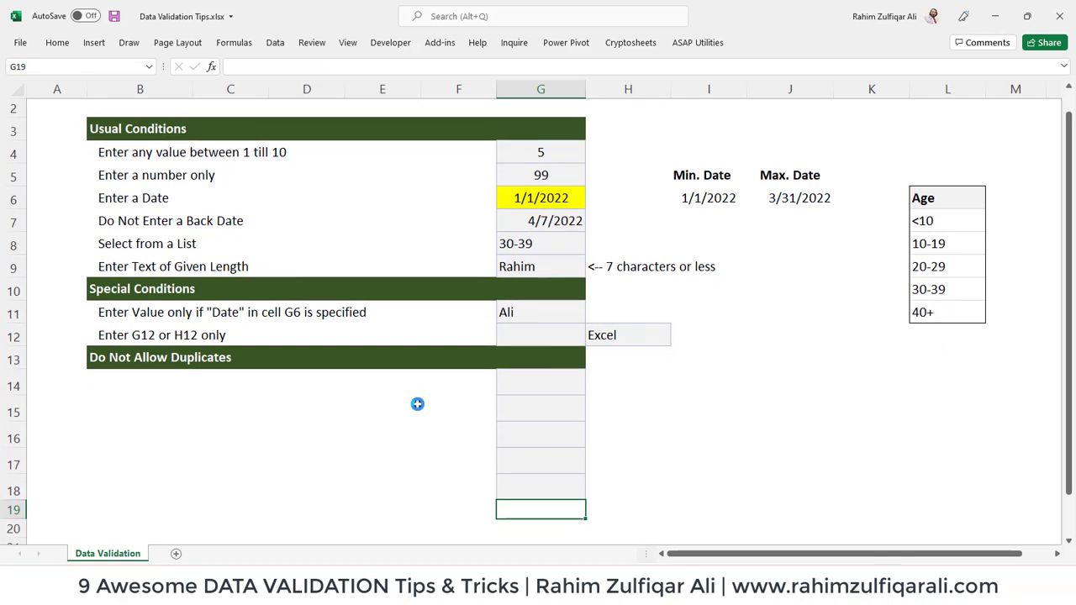
pyautogui.press('Up')
pyautogui.press('Up')
pyautogui.press('Up')
pyautogui.press('Up')
pyautogui.press('Up')
pyautogui.press('Up')
pyautogui.press('Down')
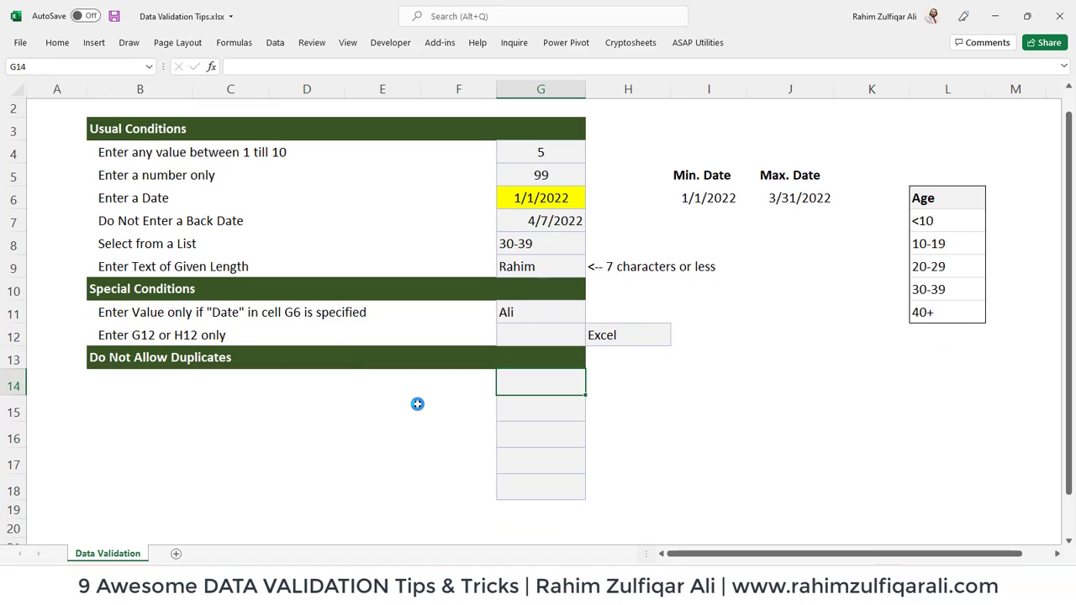
pyautogui.hotkey('shift', 'Down')
pyautogui.hotkey('shift', 'Down')
pyautogui.hotkey('shift', 'Down')
pyautogui.hotkey('shift', 'Down')
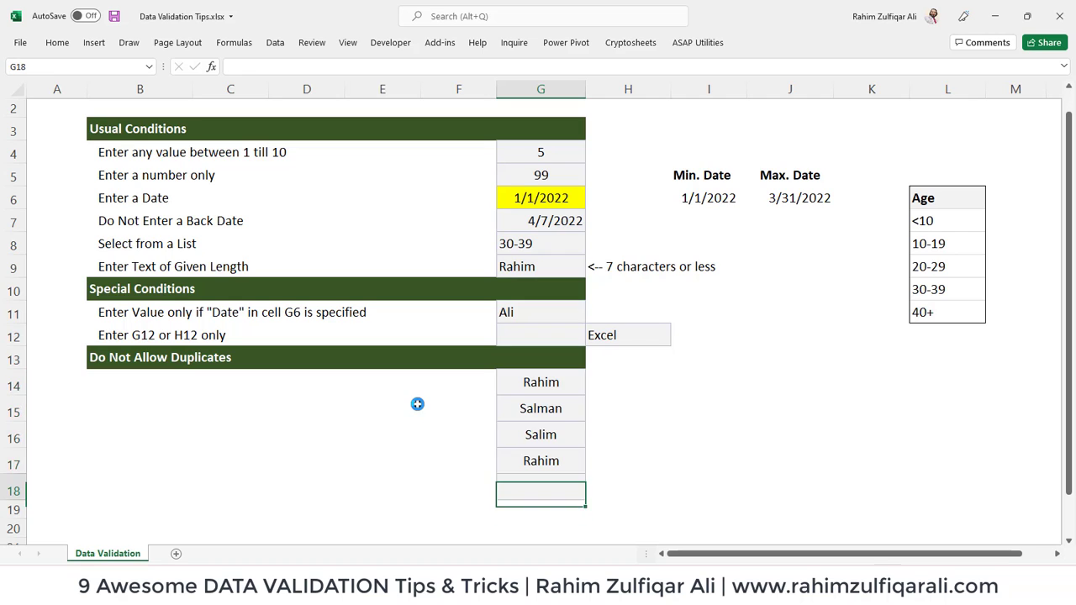
# - Clear the sample names from cells G14:G18
pyautogui.press('Up')
pyautogui.press('Up')
pyautogui.press('Down')
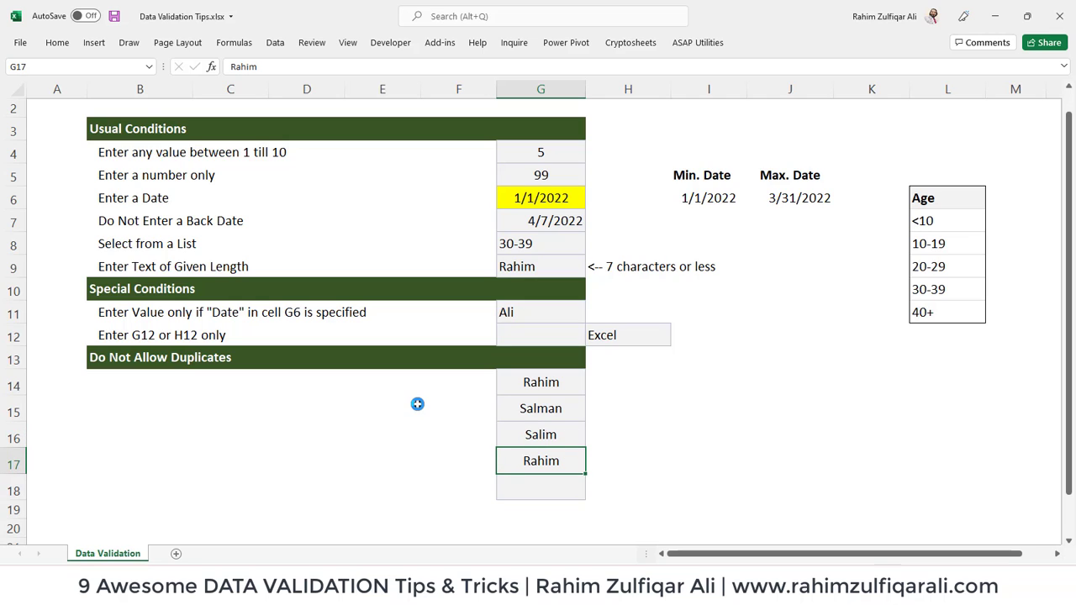
pyautogui.press('Up')
pyautogui.press('Up')
pyautogui.press('Up')
pyautogui.press('Up')
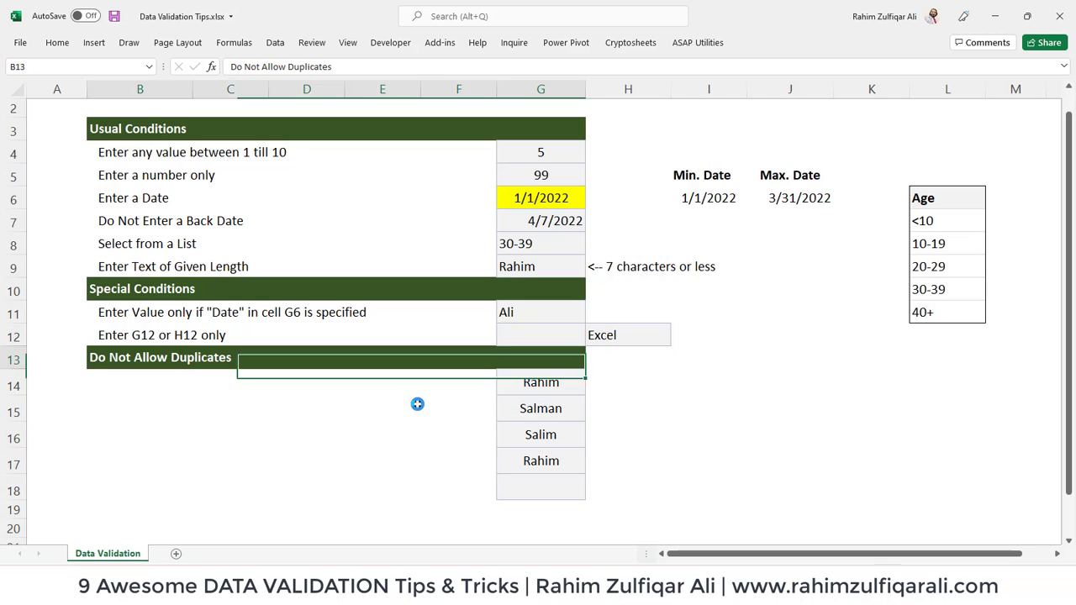
pyautogui.press('Down')
pyautogui.hotkey('shift', 'Down')
pyautogui.hotkey('shift', 'Down')
pyautogui.hotkey('shift', 'Down')
pyautogui.hotkey('shift', 'Down')
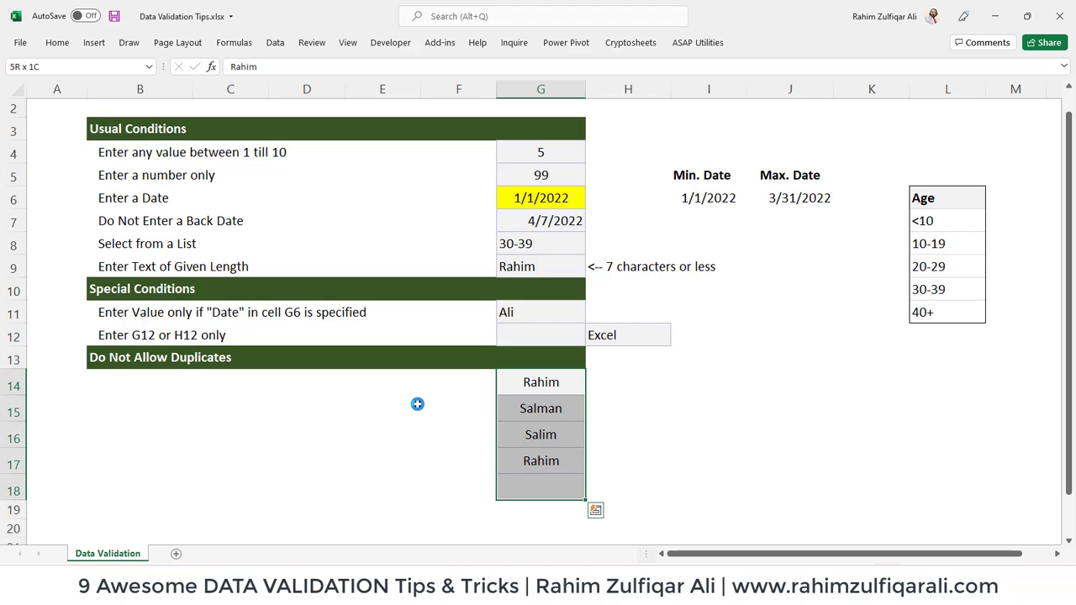
pyautogui.press('Delete')
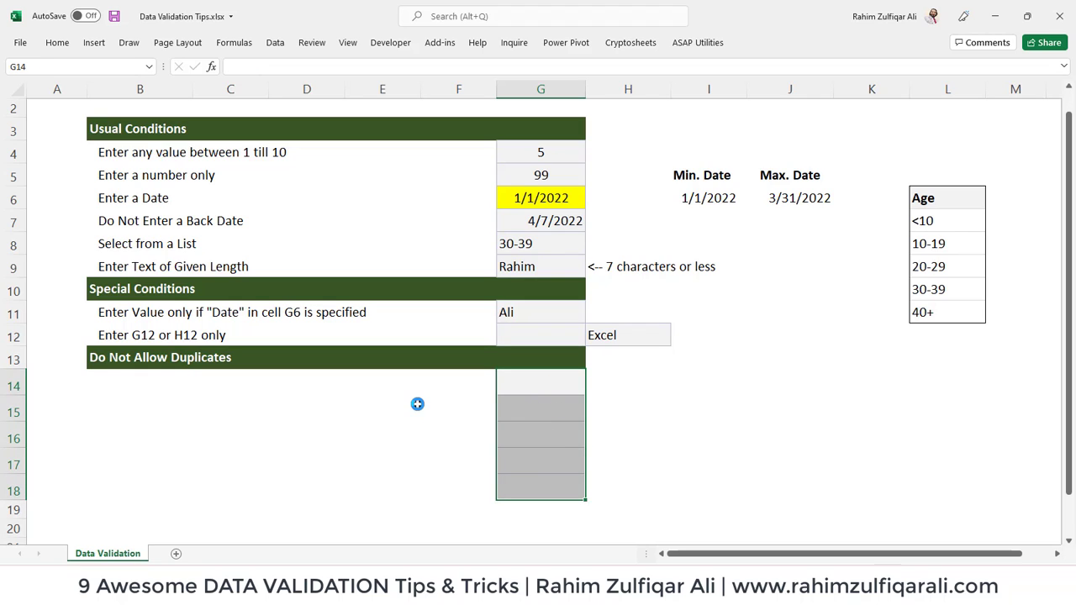
pyautogui.press('Left')
pyautogui.press('Right')
pyautogui.hotkey('ctrl', 'shift', 'Down')
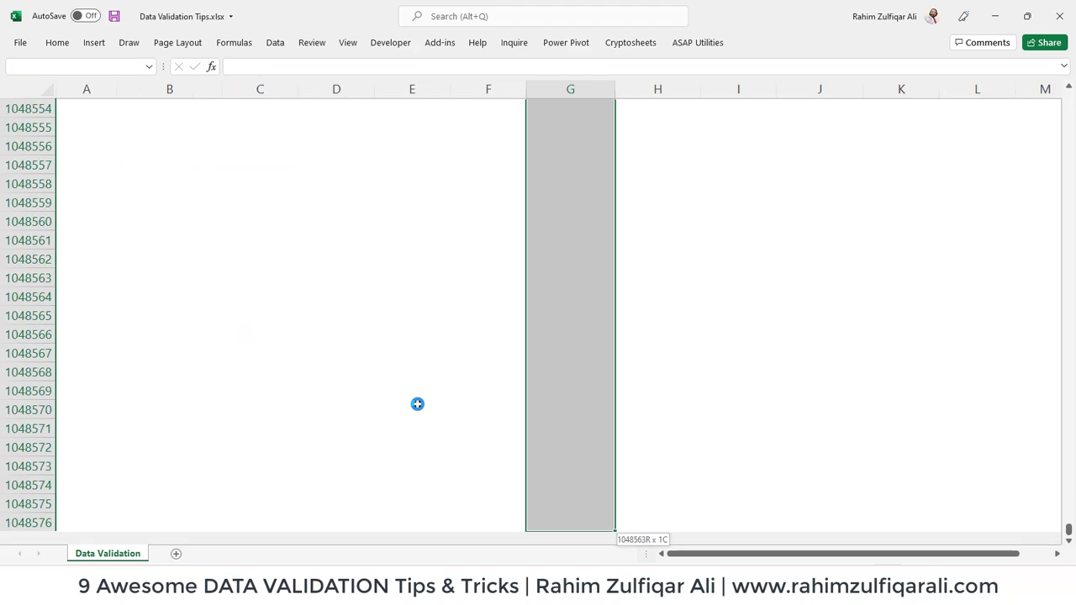
pyautogui.hotkey('ctrl', 'Up')
pyautogui.press('Down')
pyautogui.press('Down')
pyautogui.press('Down')
pyautogui.press('Up')
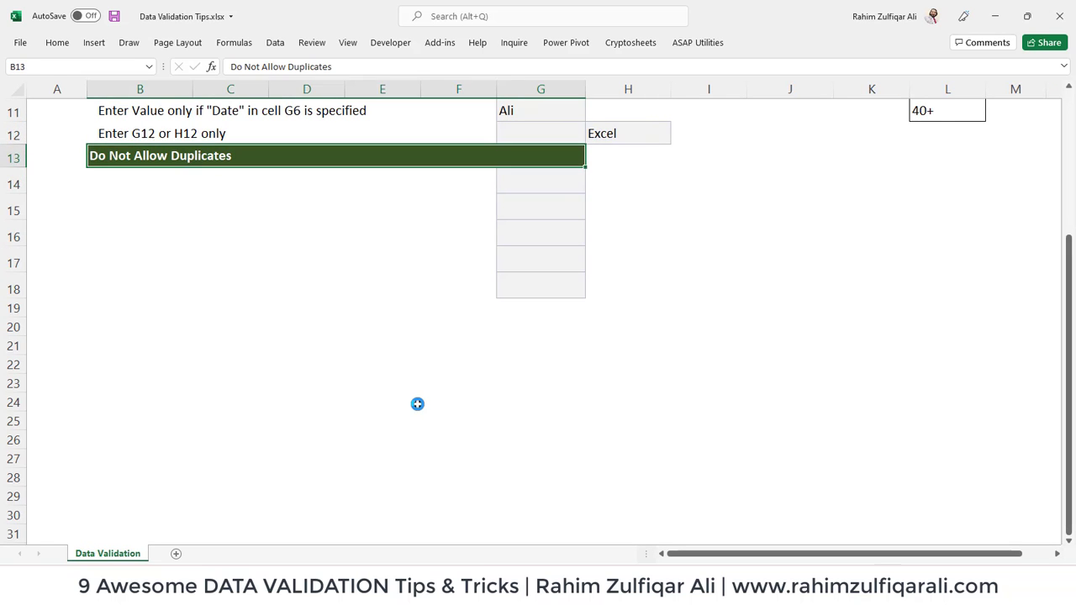
pyautogui.press('Up')
pyautogui.press('Up')
pyautogui.press('Up')
pyautogui.press('Up')
pyautogui.press('Up')
pyautogui.hotkey('ctrl', 'Up')
# - Select cells G14:G18 and set their data validation criteria to allow Custom
pyautogui.press('Down')
pyautogui.press('Down')
pyautogui.press('Down')
pyautogui.press('Down')
pyautogui.press('Down')
pyautogui.press('Down')
pyautogui.press('Down')
pyautogui.press('Down')
pyautogui.press('Down')
pyautogui.press('Down')
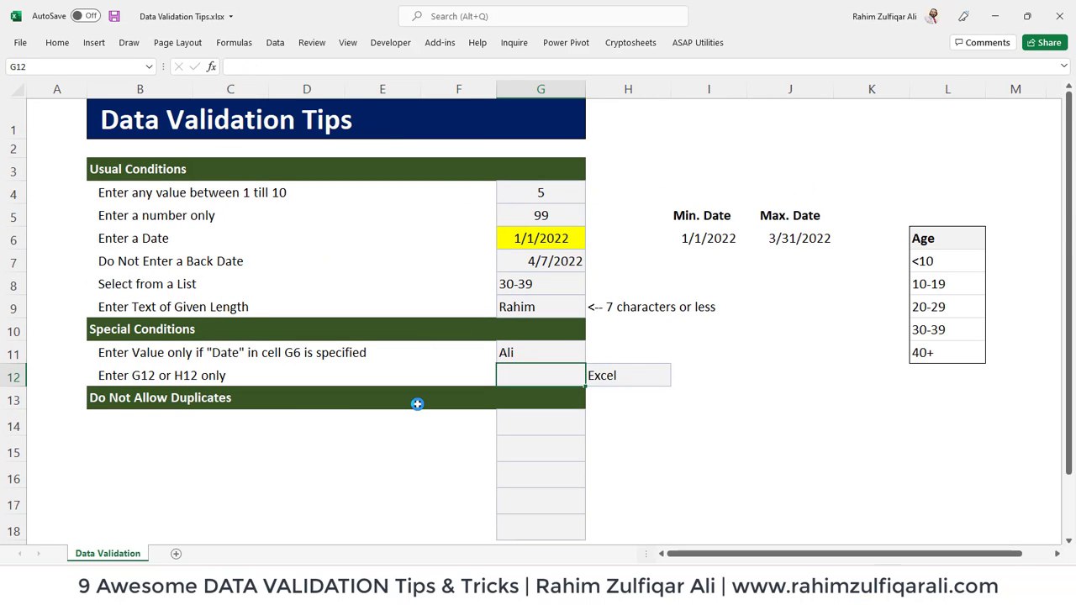
pyautogui.hotkey('shift', 'Down')
pyautogui.hotkey('shift', 'Down')
pyautogui.hotkey('shift', 'Down')
pyautogui.hotkey('shift', 'Down')
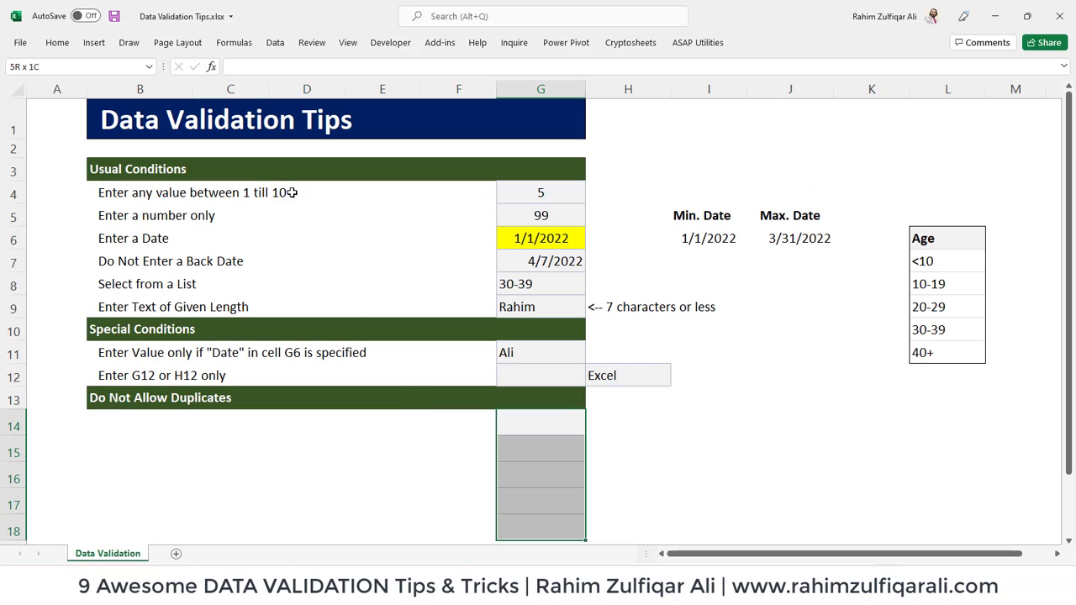
pyautogui.click(275, 42)
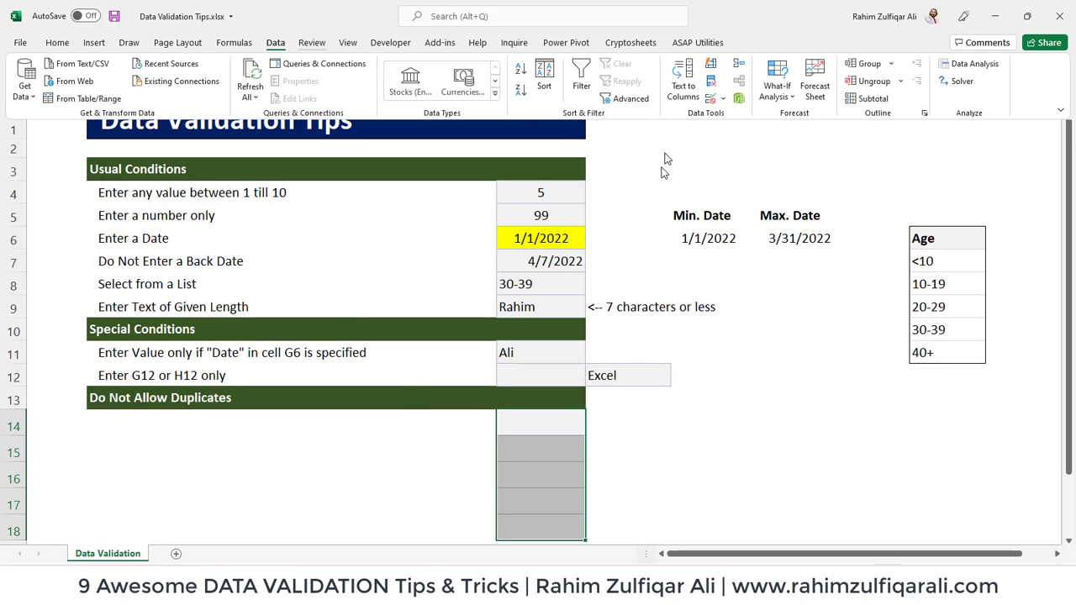
pyautogui.click(710, 98)
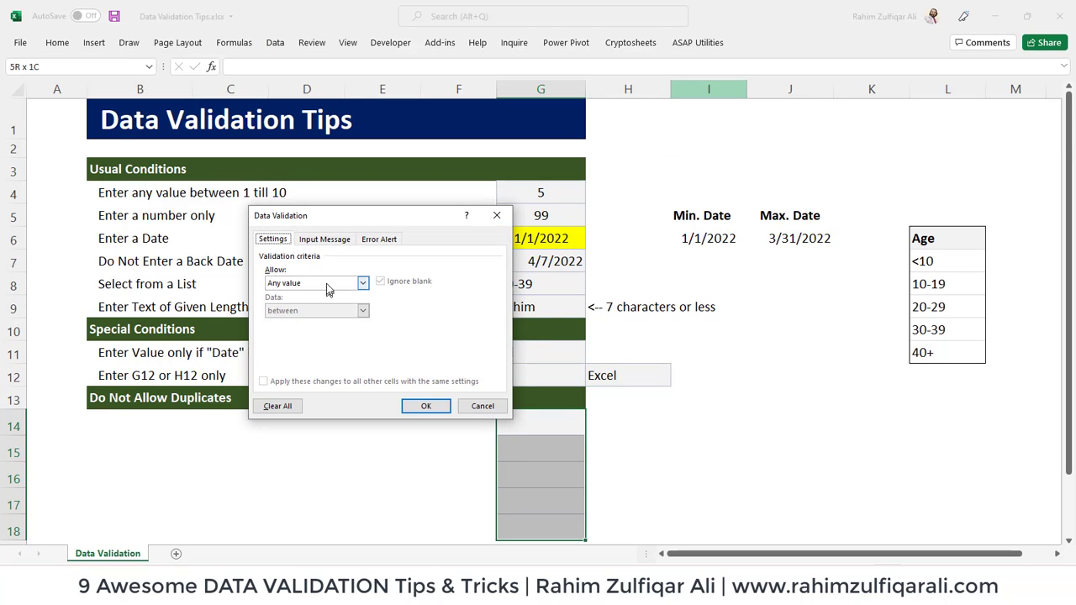
pyautogui.click(326, 283)
pyautogui.click(325, 356)
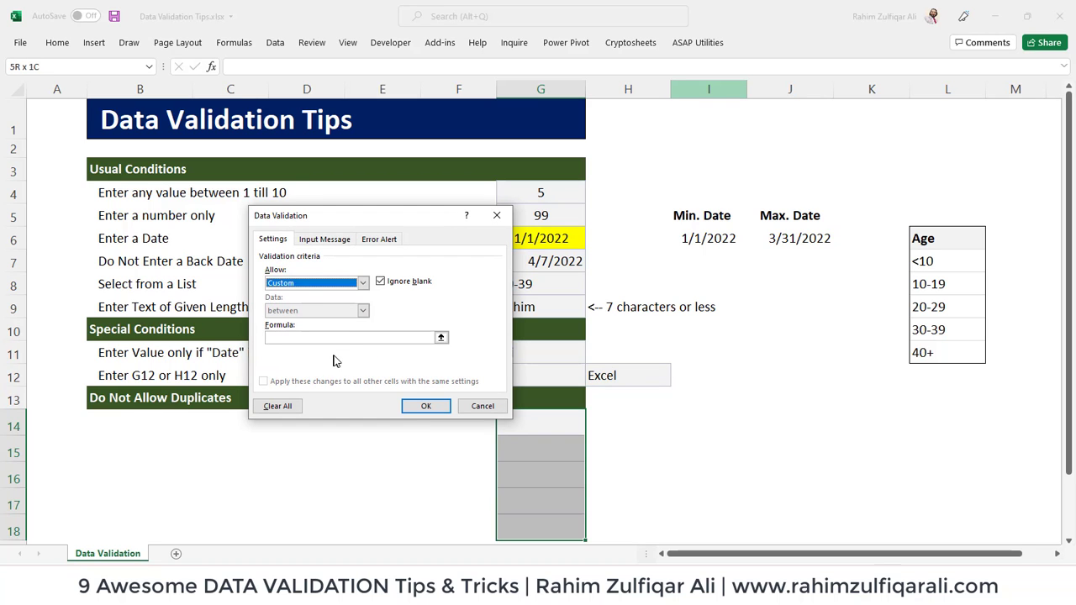
# - Begin the custom validation formula with =countif($G$14:G14, making only the range's first reference absolute
pyautogui.click(346, 337)
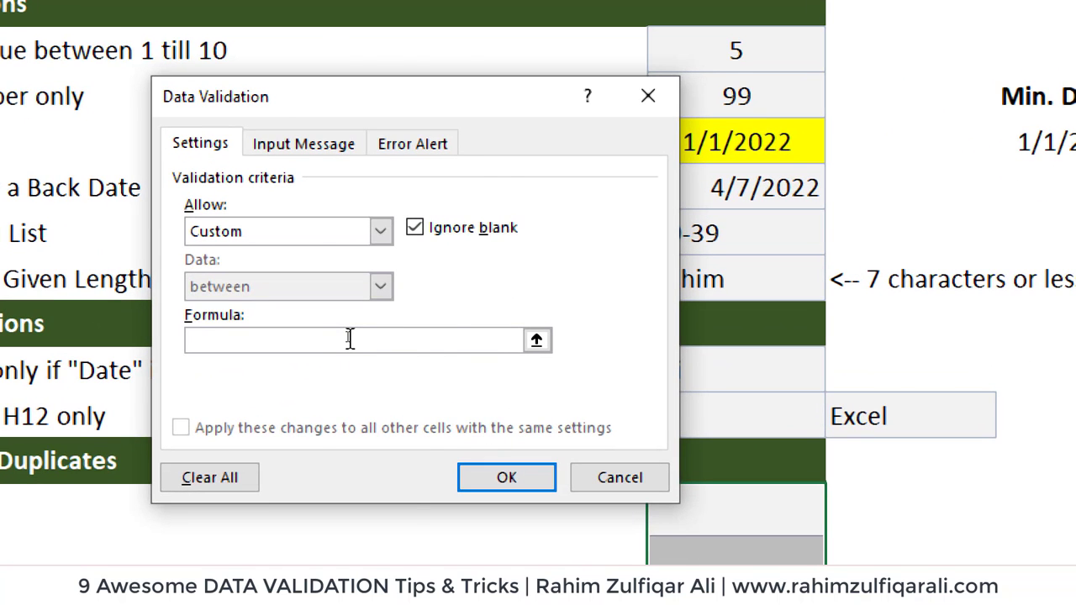
pyautogui.write('=d')
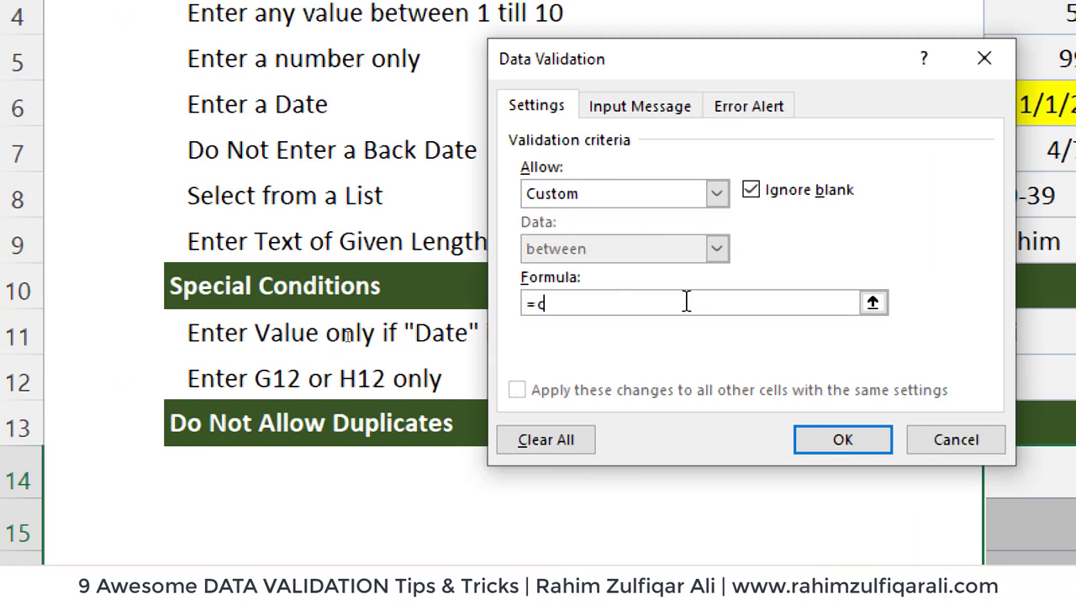
pyautogui.write('ountif(')
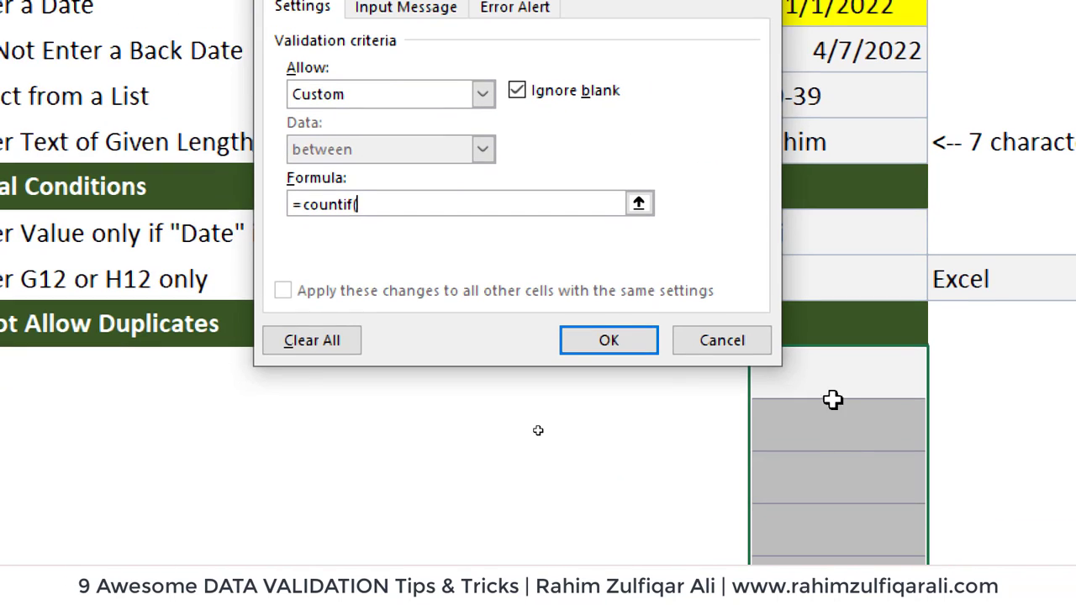
pyautogui.click(1014, 471)
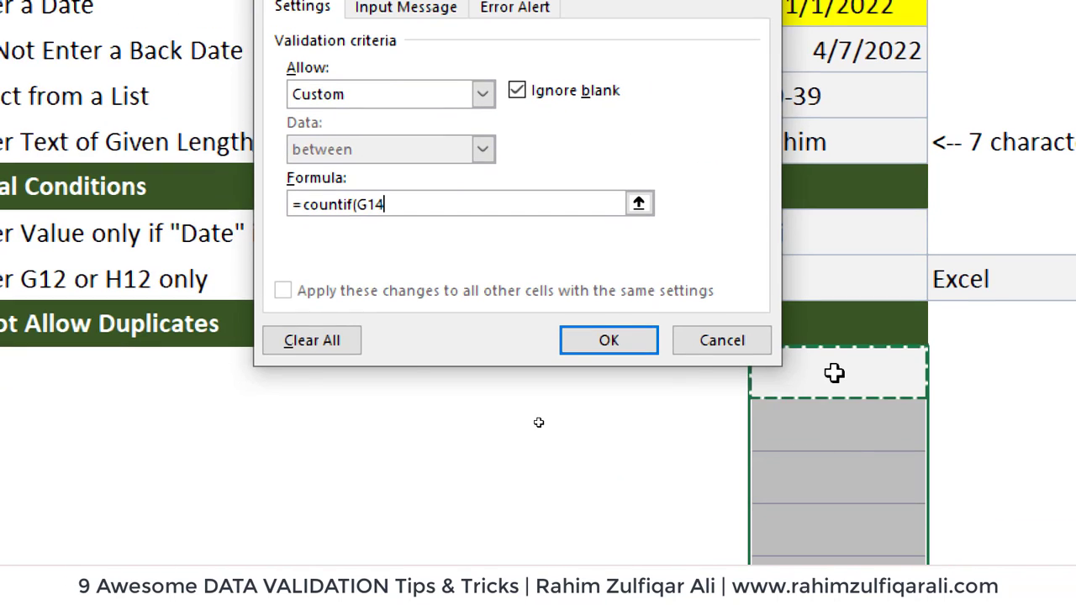
pyautogui.write(':G14')
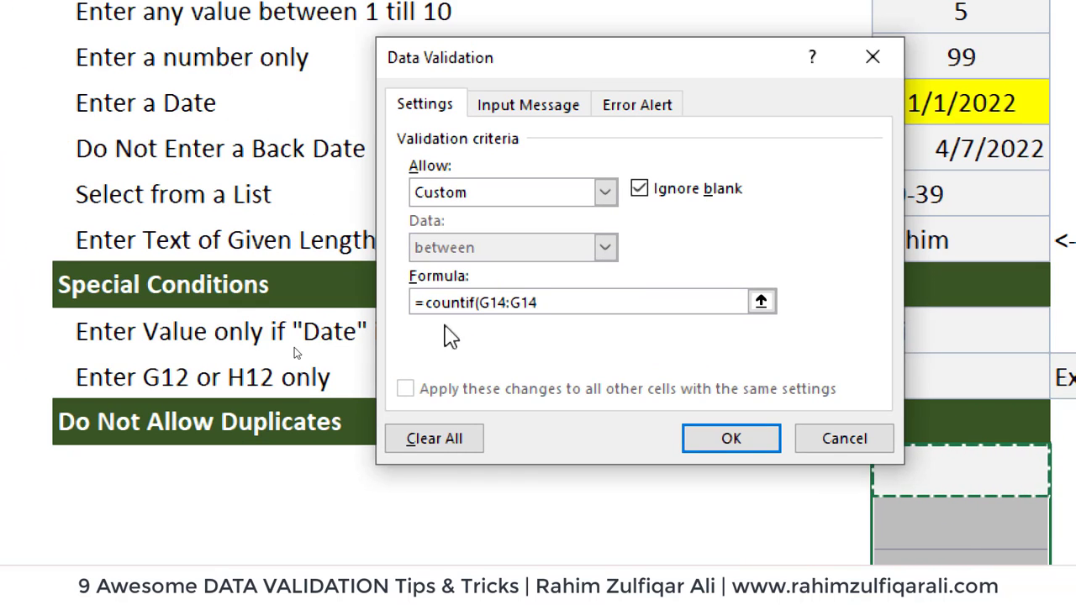
pyautogui.click(488, 303)
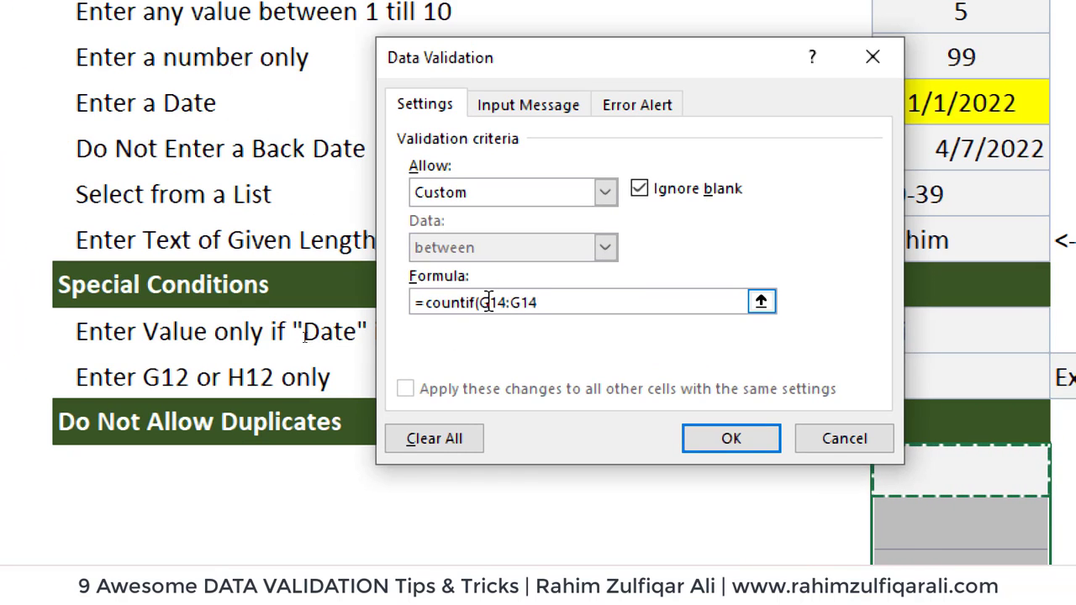
pyautogui.click(490, 302)
pyautogui.hotkey('shift', 'End')
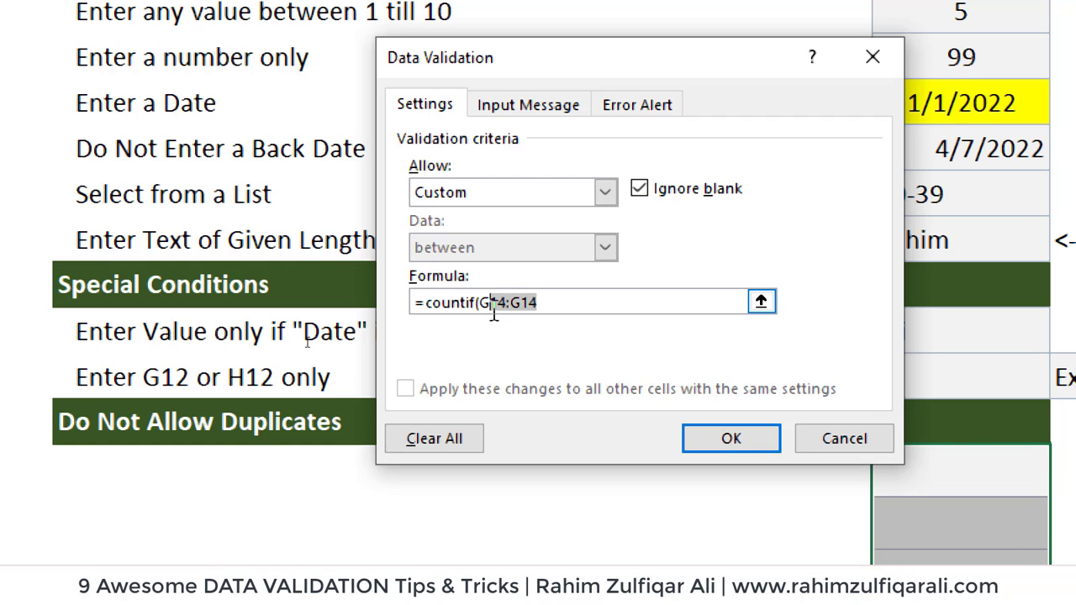
pyautogui.click(492, 302)
pyautogui.press('F4')
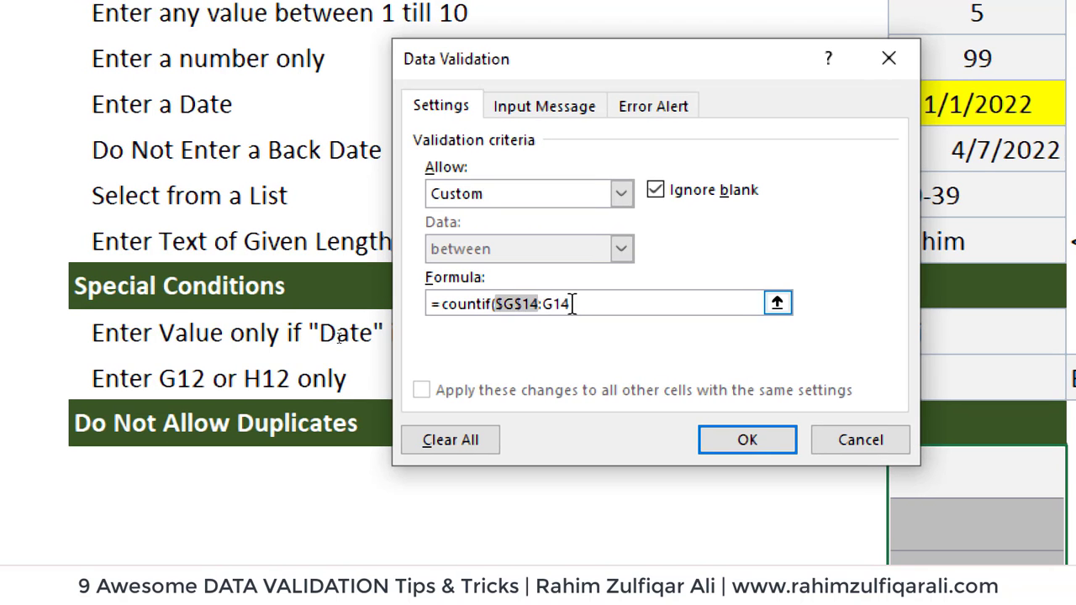
# - Complete the custom validation formula as =countif($G$14:G14,G14)=1 and apply the rule to the selected cells
pyautogui.click(572, 304)
pyautogui.write(',')
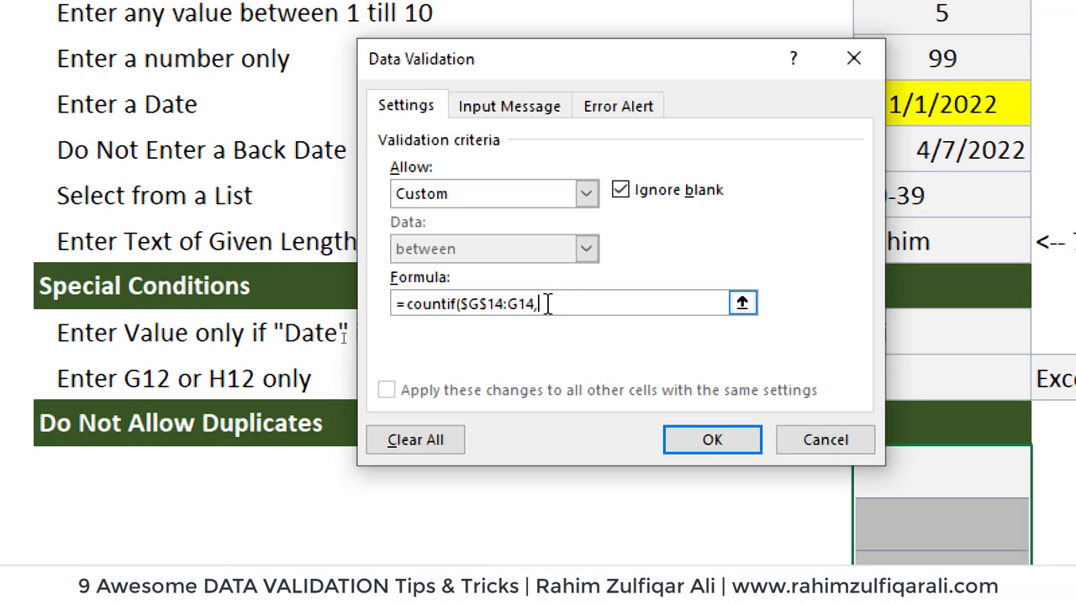
pyautogui.click(960, 468)
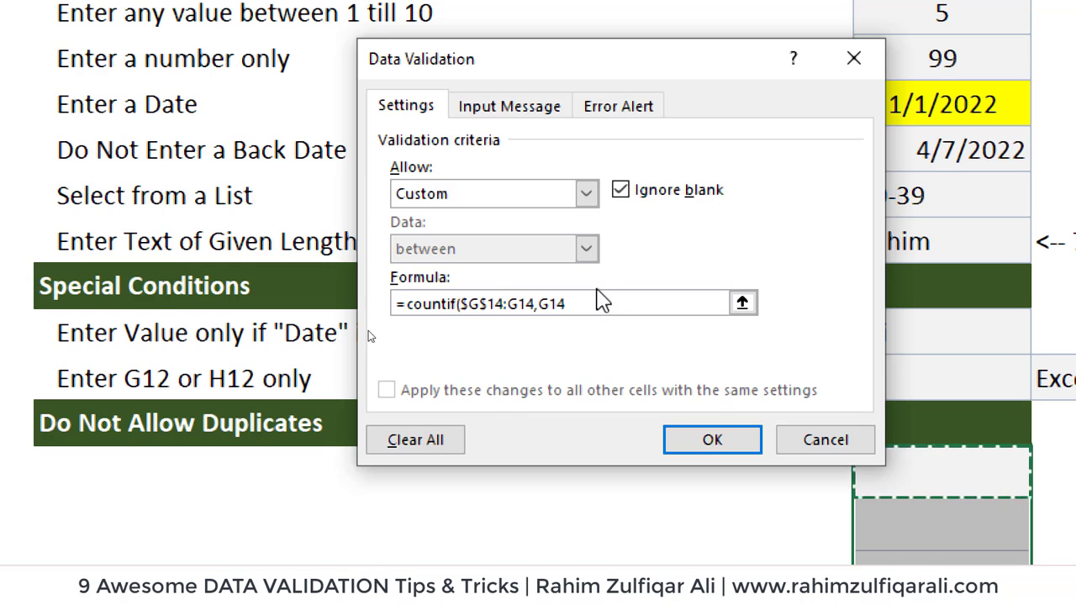
pyautogui.write(')')
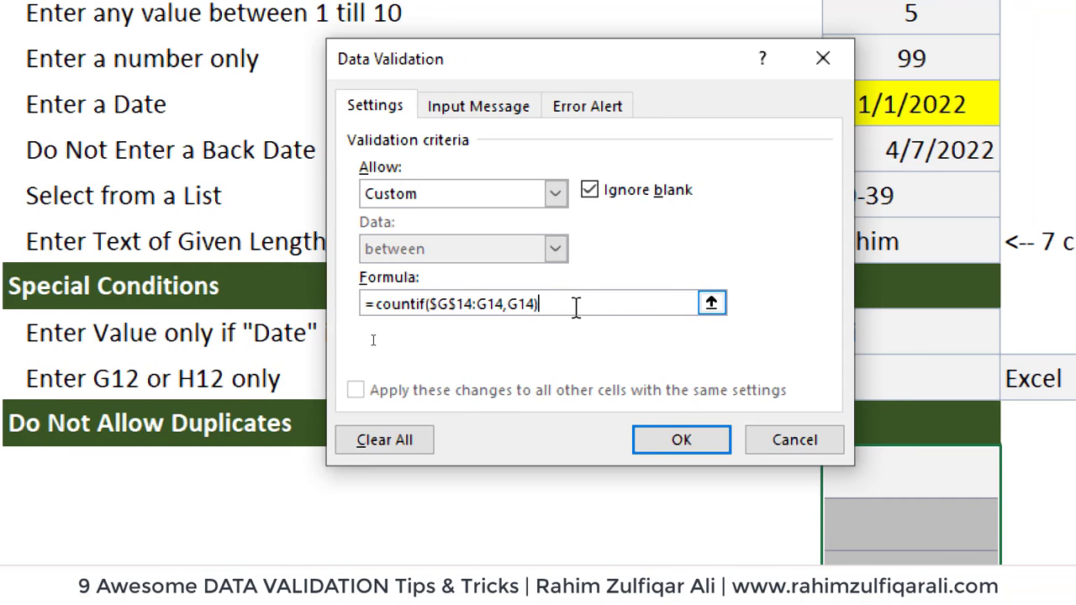
pyautogui.write('=')
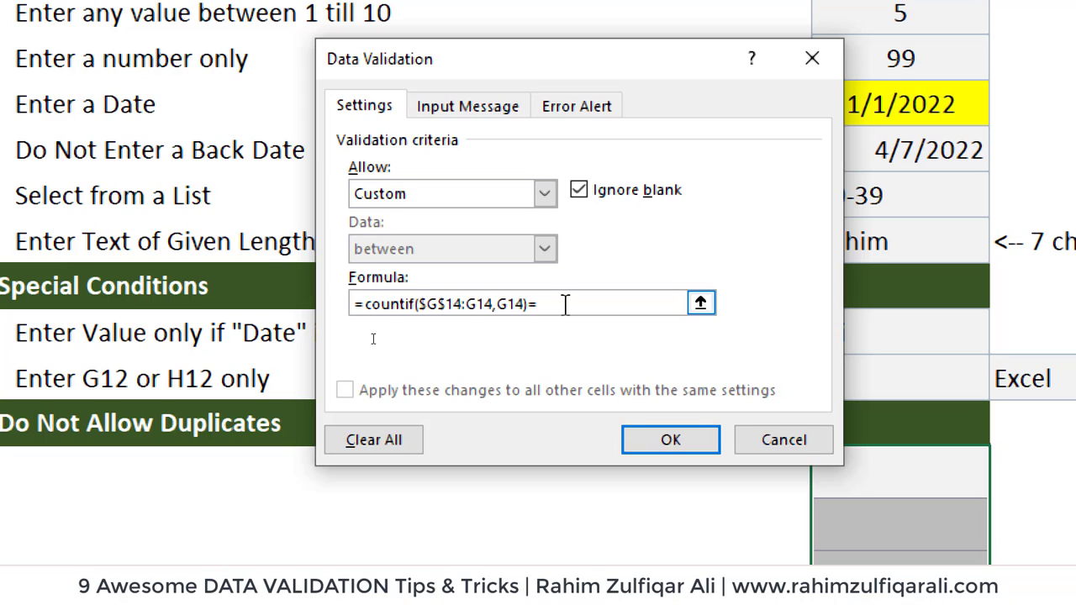
pyautogui.write('1')
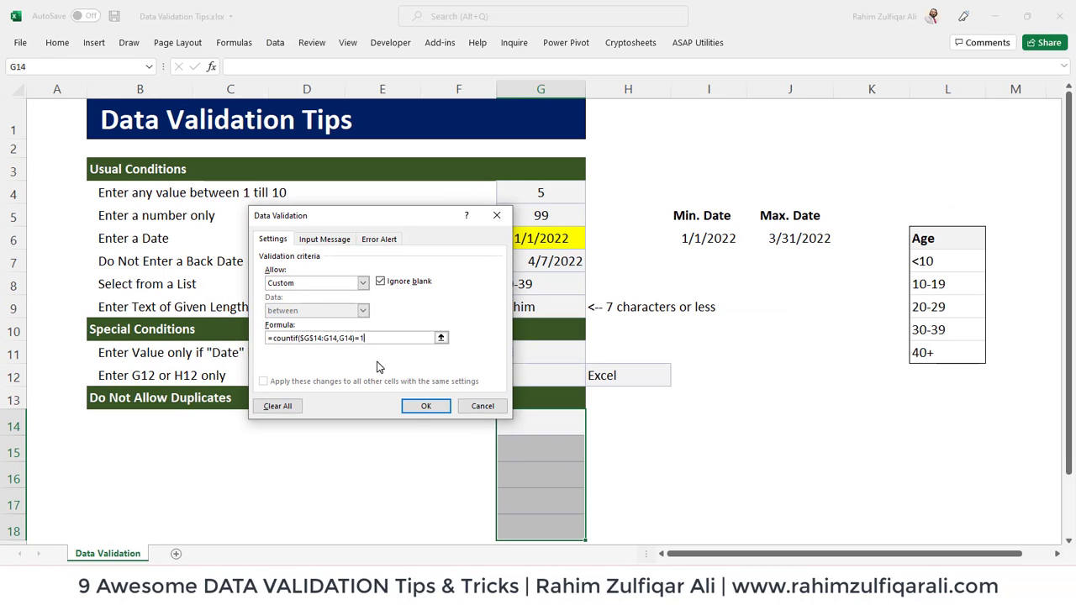
pyautogui.click(662, 440)
# - Enter three different sample first names in G14:G16 under Do Not Allow Duplicates
pyautogui.click(506, 421)
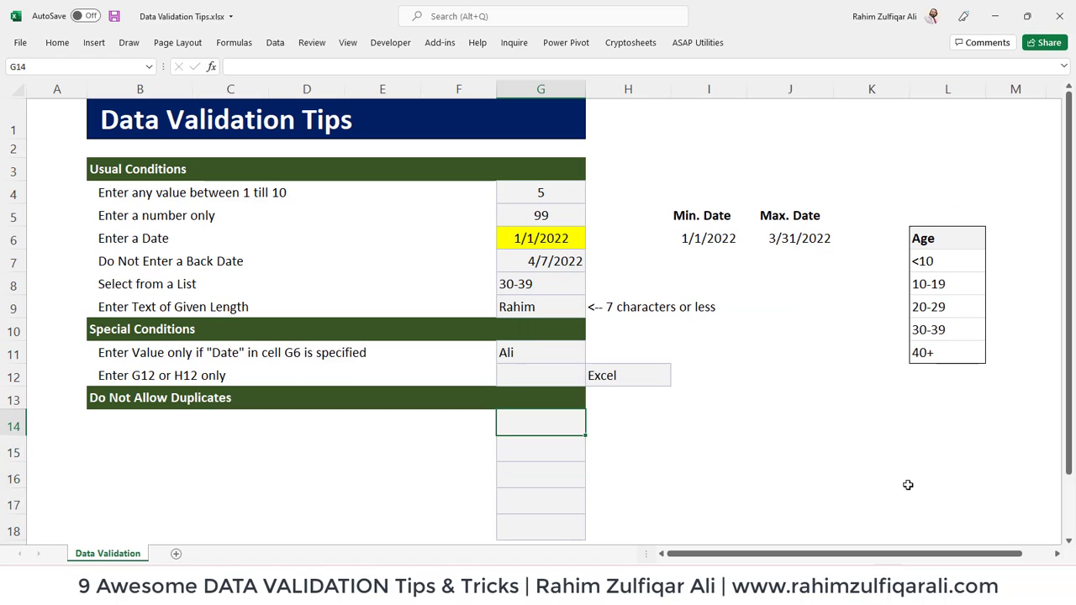
pyautogui.write('Rahim')
pyautogui.press('Return')
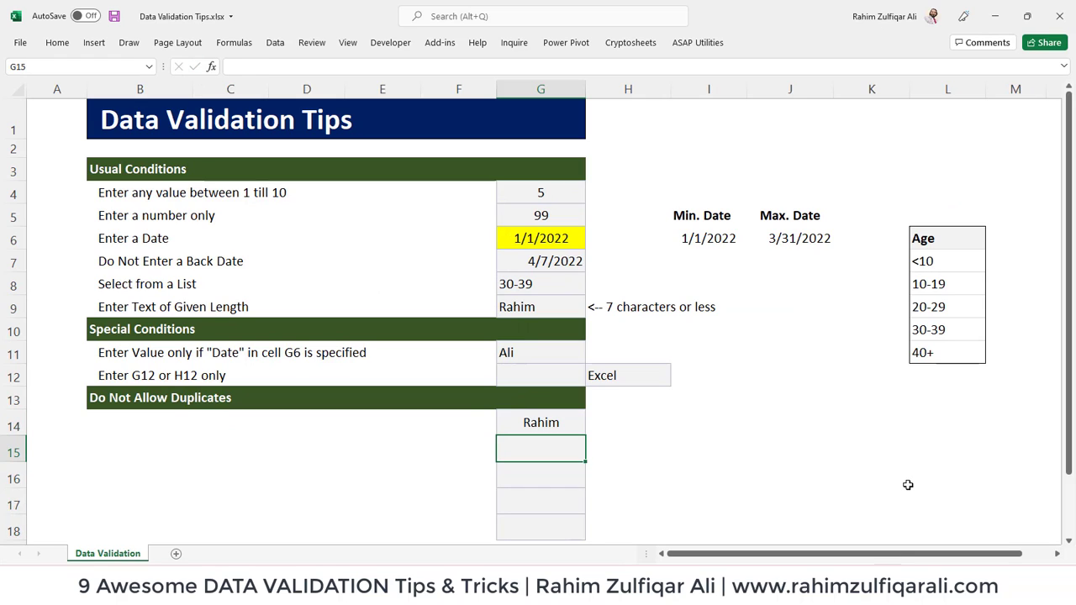
pyautogui.write('Ali')
pyautogui.press('Return')
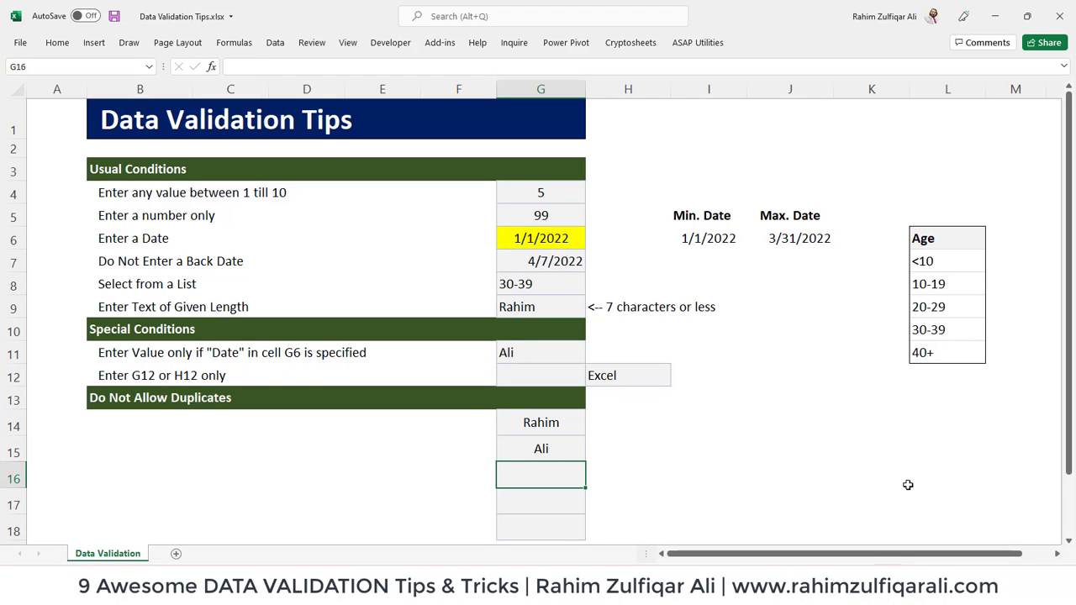
pyautogui.write('Salim')
pyautogui.press('Return')
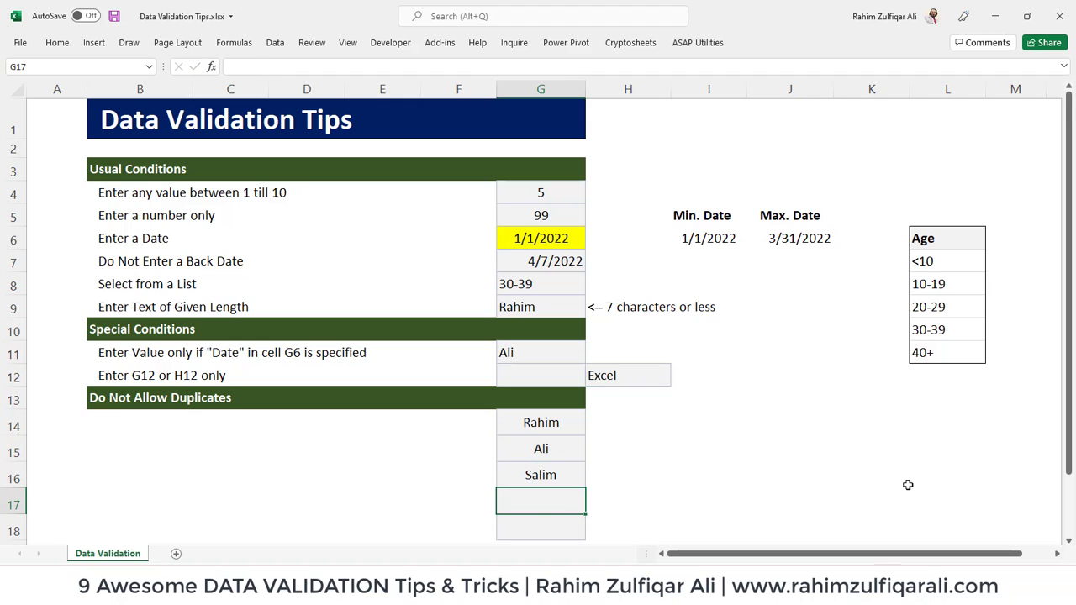
# - Test the duplicate rule by trying to enter the first name from G14 again in G17, then cancel the entry
pyautogui.write('Rahim')
pyautogui.press('Return')
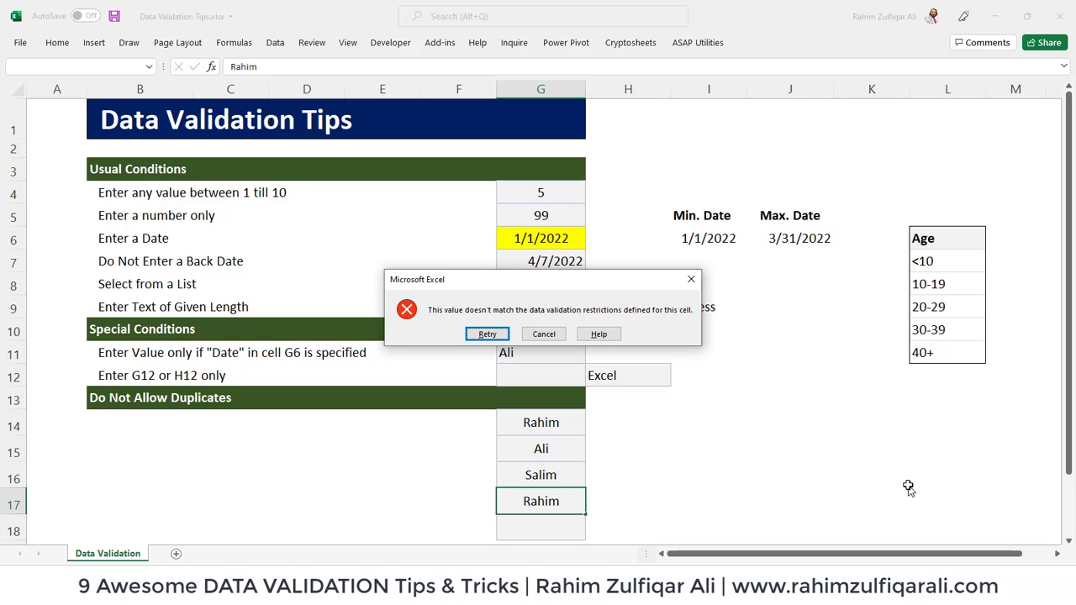
pyautogui.press('Escape')
# - Review the sheet's validation examples, going up column G to G4, across to its label in B4, and back to G5
pyautogui.press('Up')
pyautogui.press('Up')
pyautogui.press('Up')
pyautogui.press('Up')
pyautogui.press('Up')
pyautogui.press('Up')
pyautogui.press('Up')
pyautogui.press('Up')
pyautogui.press('Up')
pyautogui.press('Up')
pyautogui.press('Up')
pyautogui.press('Up')
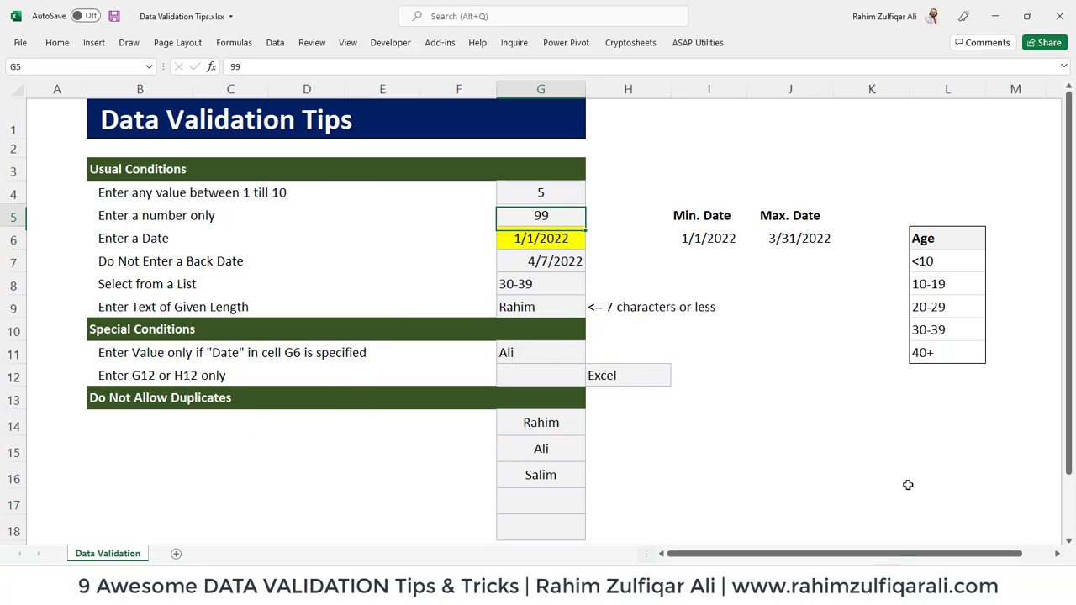
pyautogui.press('Up')
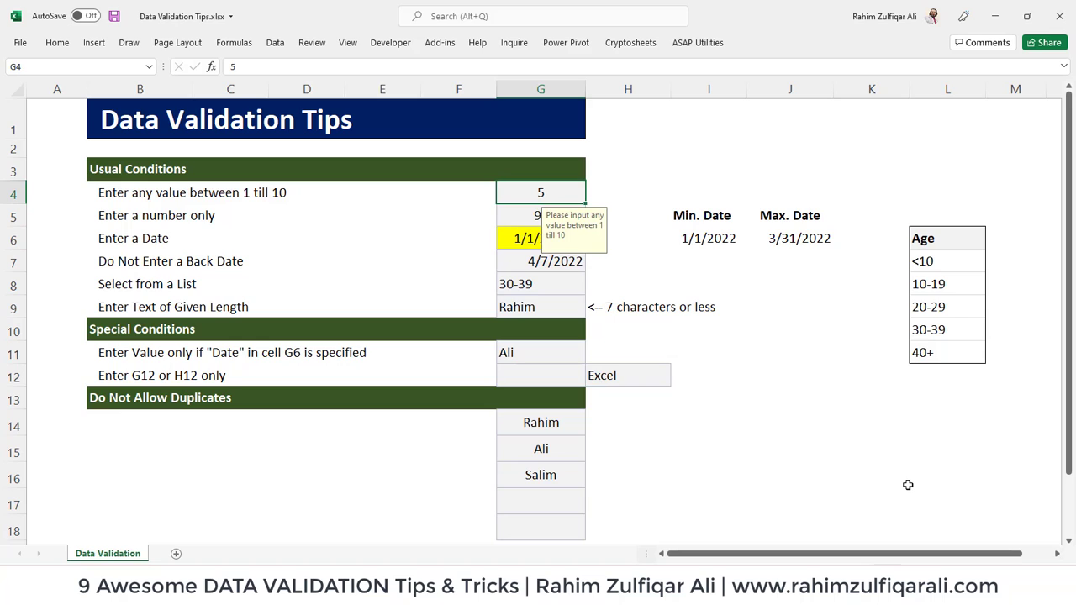
pyautogui.press('Left')
pyautogui.press('Left')
pyautogui.press('Left')
pyautogui.press('Left')
pyautogui.press('Left')
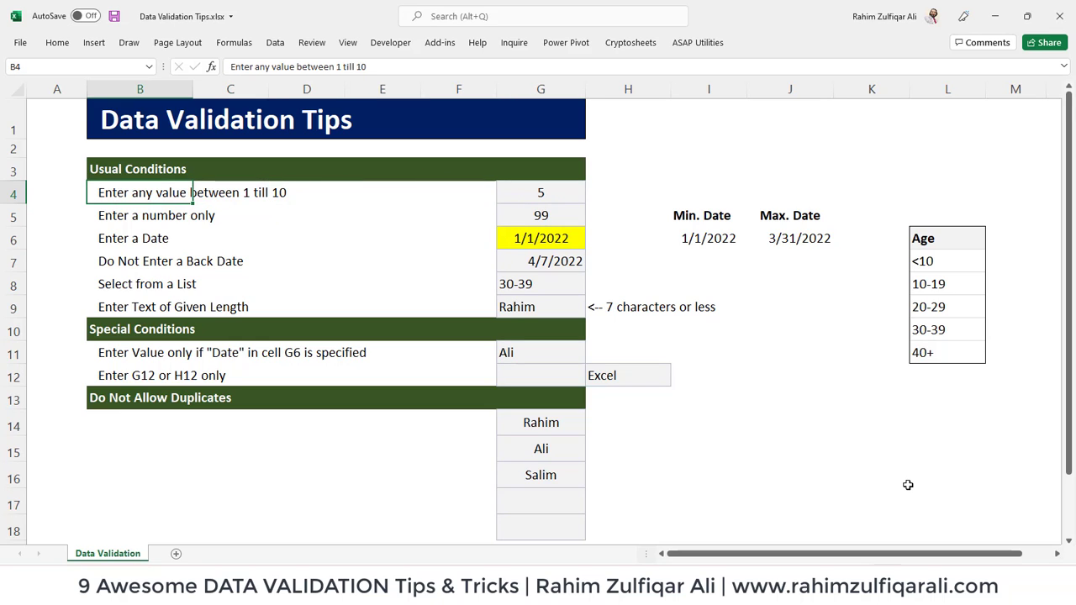
pyautogui.press('Right')
pyautogui.press('Right')
pyautogui.press('Right')
pyautogui.press('Right')
pyautogui.press('Right')
pyautogui.press('Down')
pyautogui.press('Down')
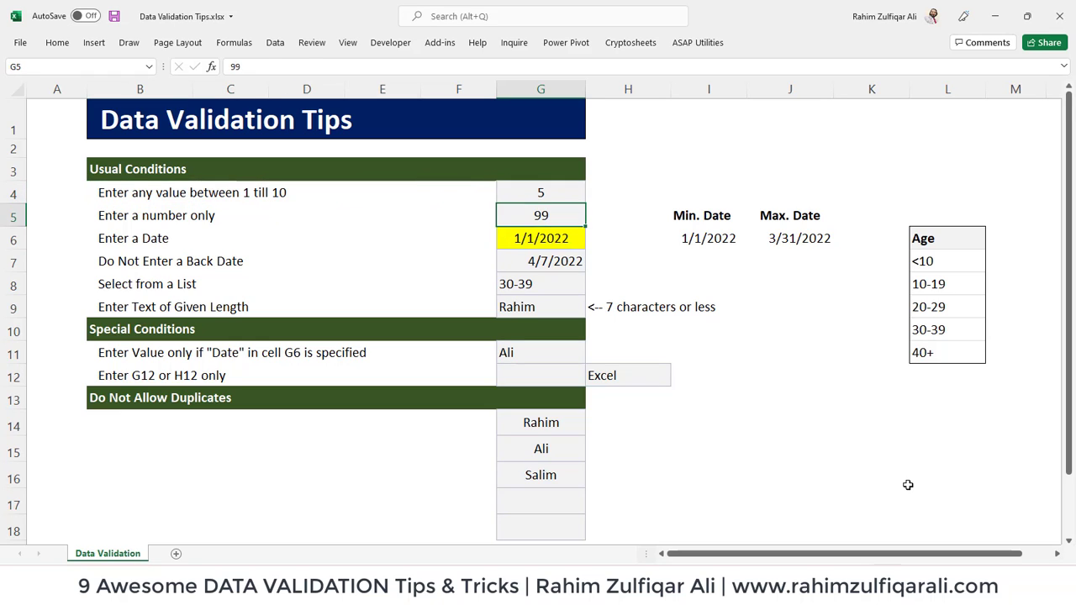